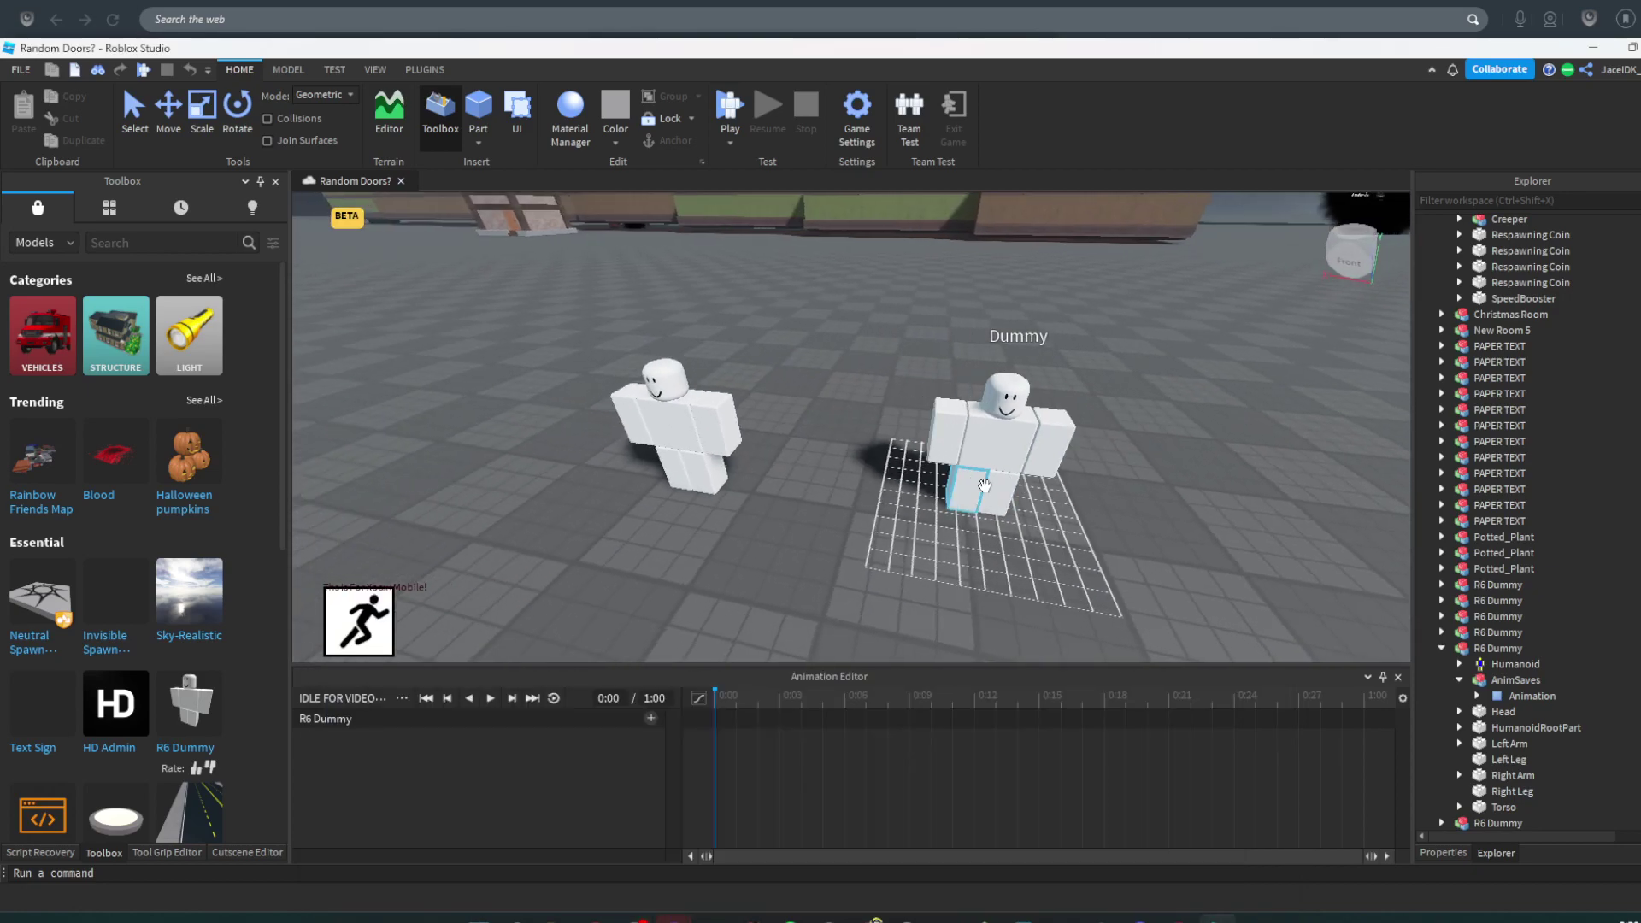
- Set the Dummy animation's priority level from its options menu
key(d)
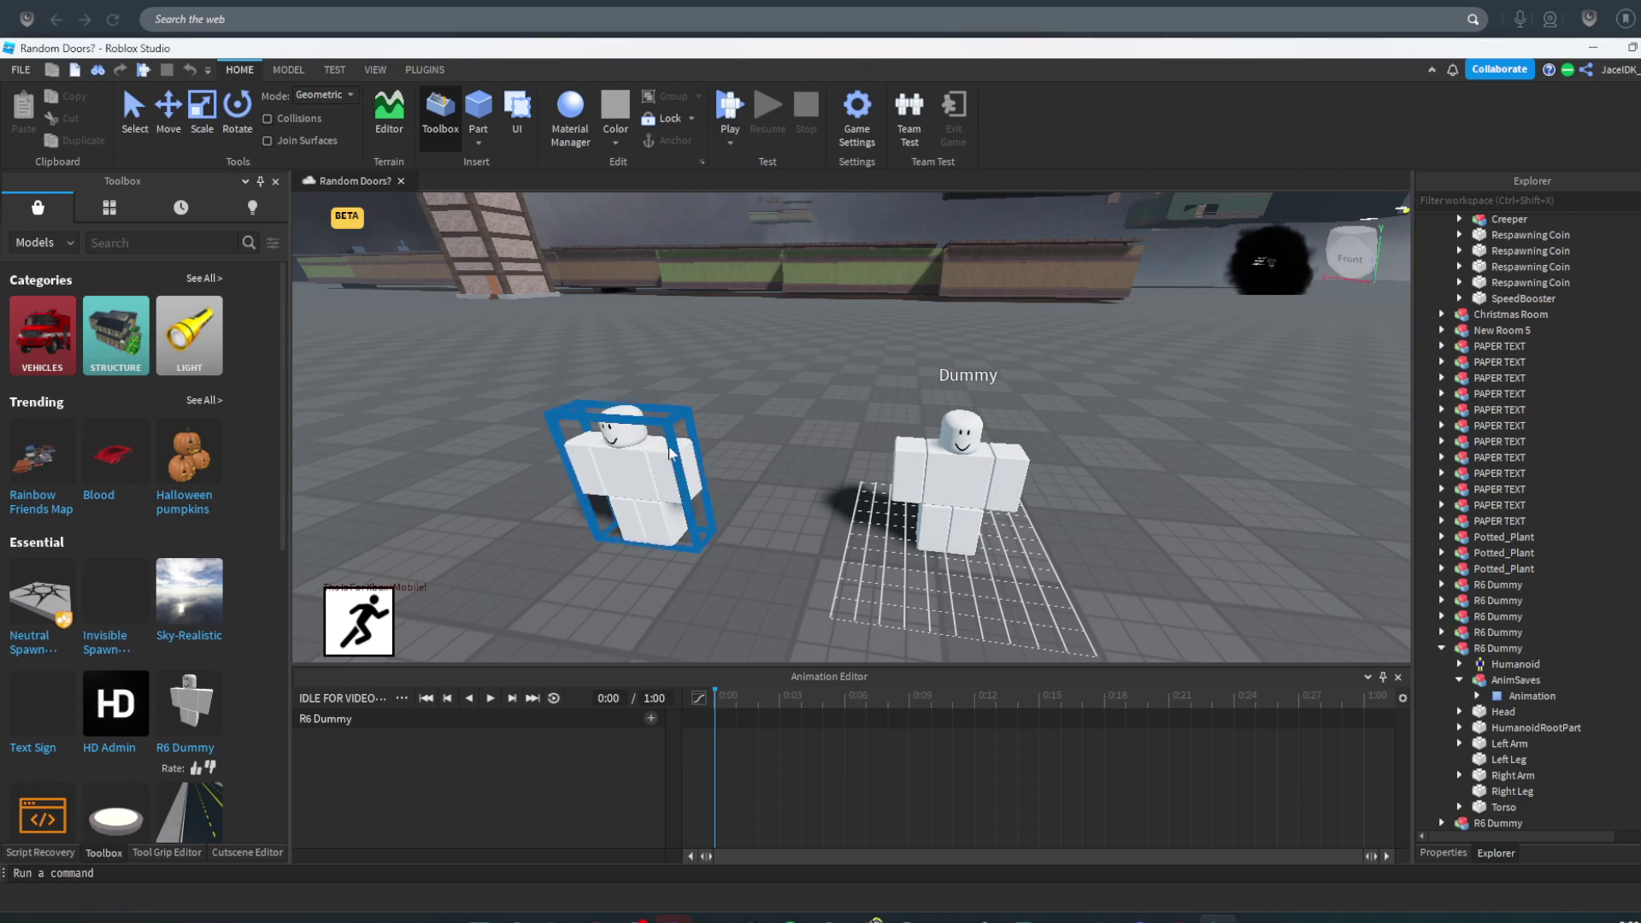
scroll(766, 463, up, 5)
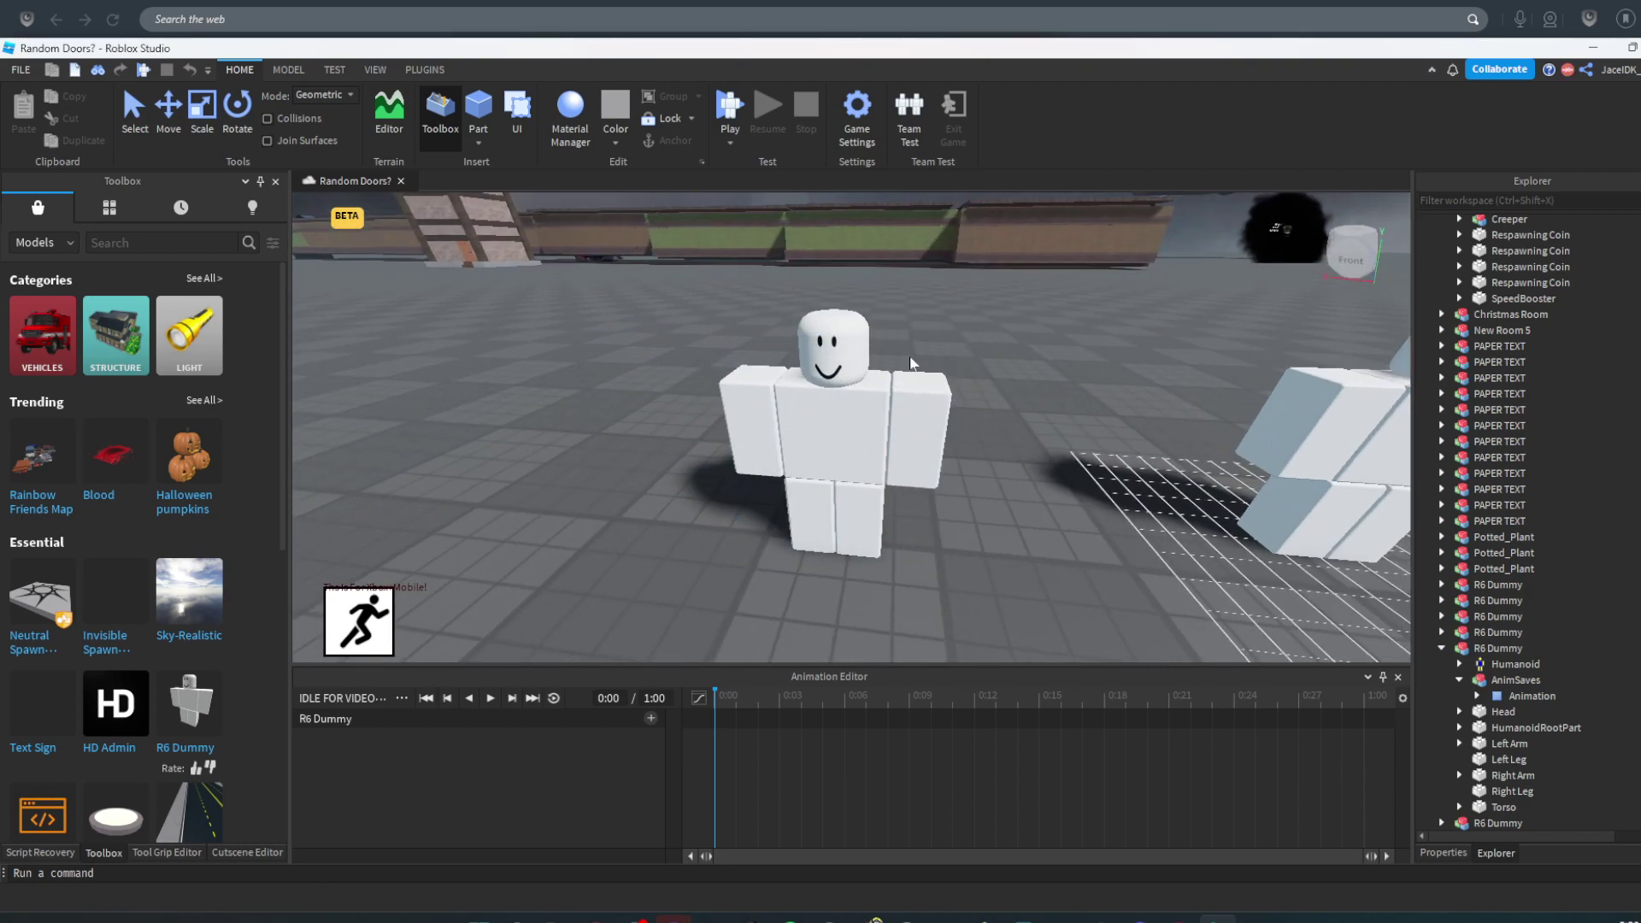
key(s)
key(d)
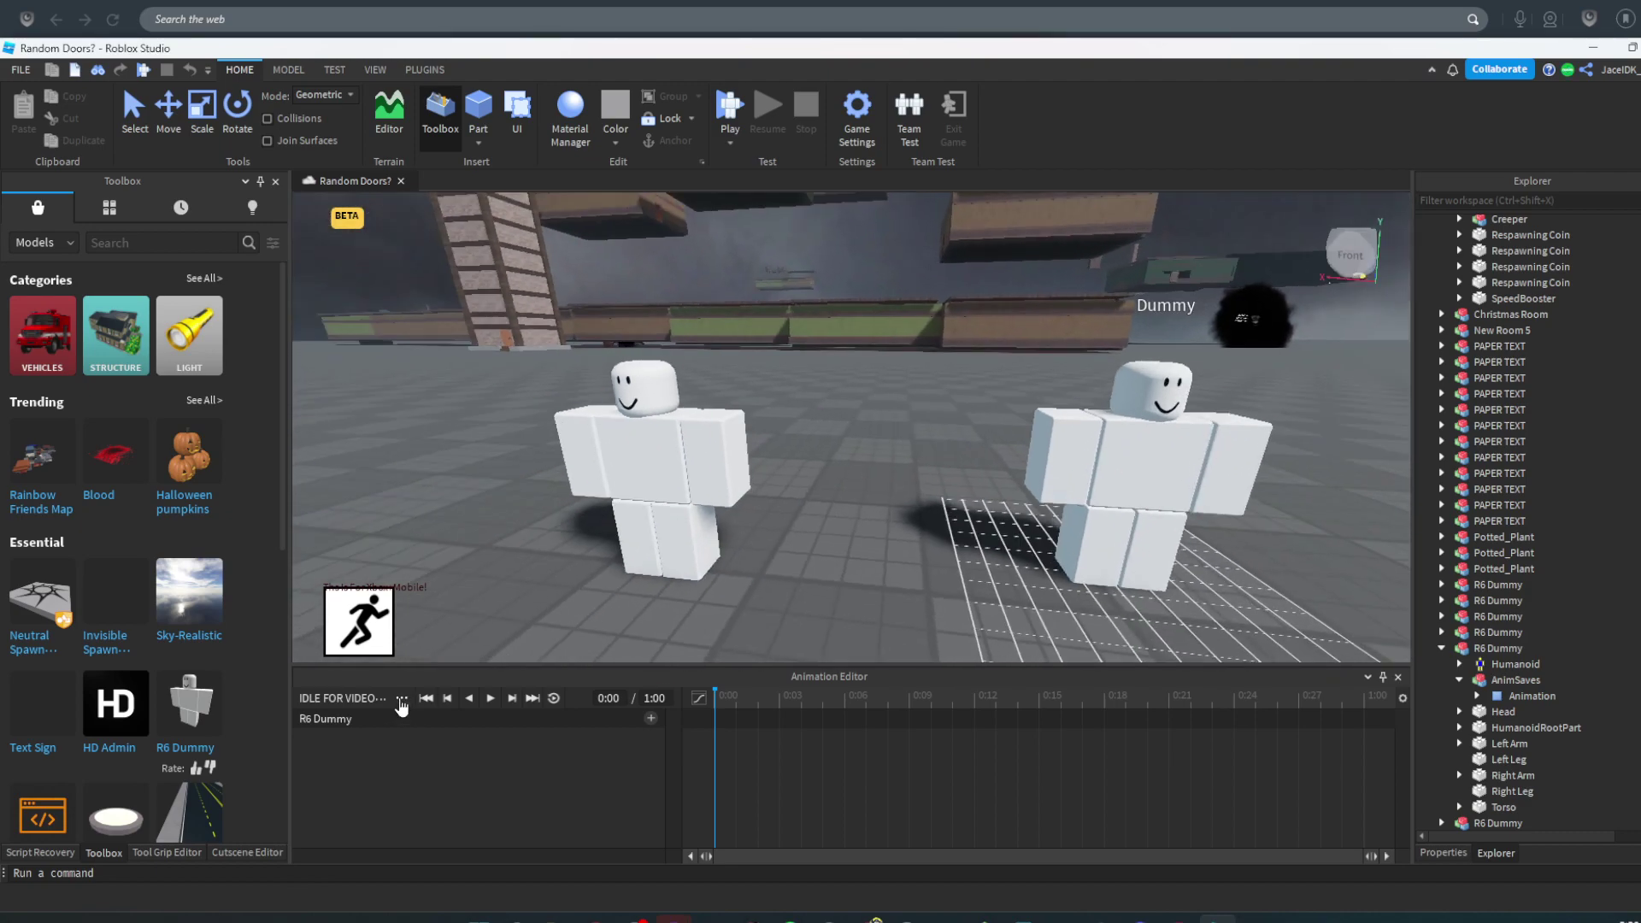
click(401, 702)
mouse_move(475, 848)
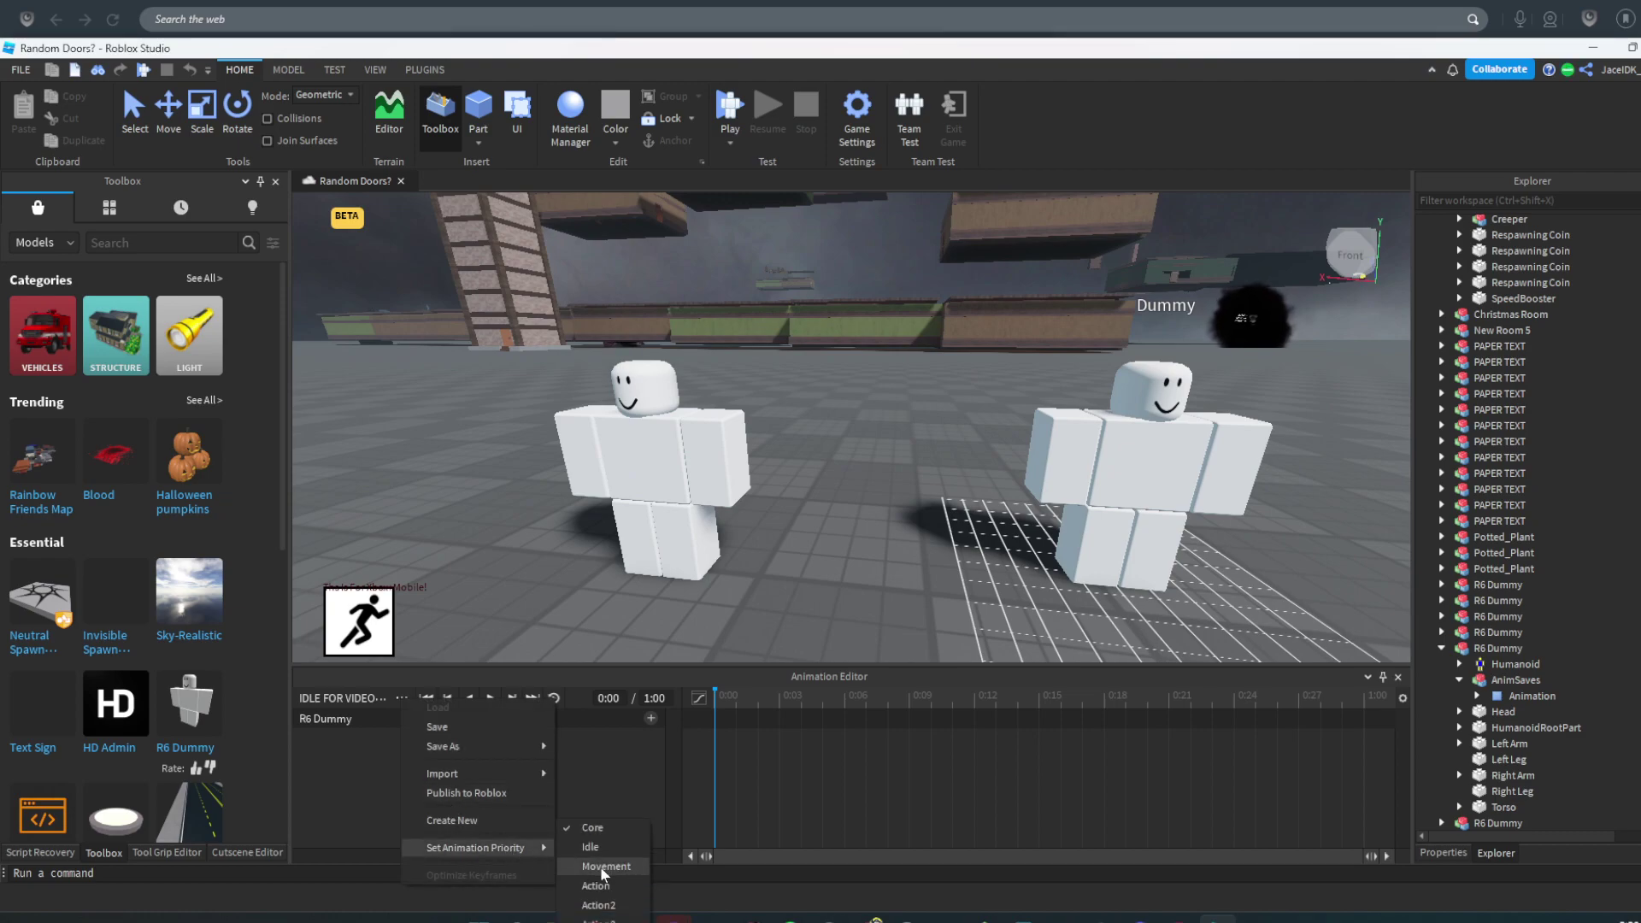
click(603, 866)
- Lengthen the animation timeline to 5:00
key(w)
key(s)
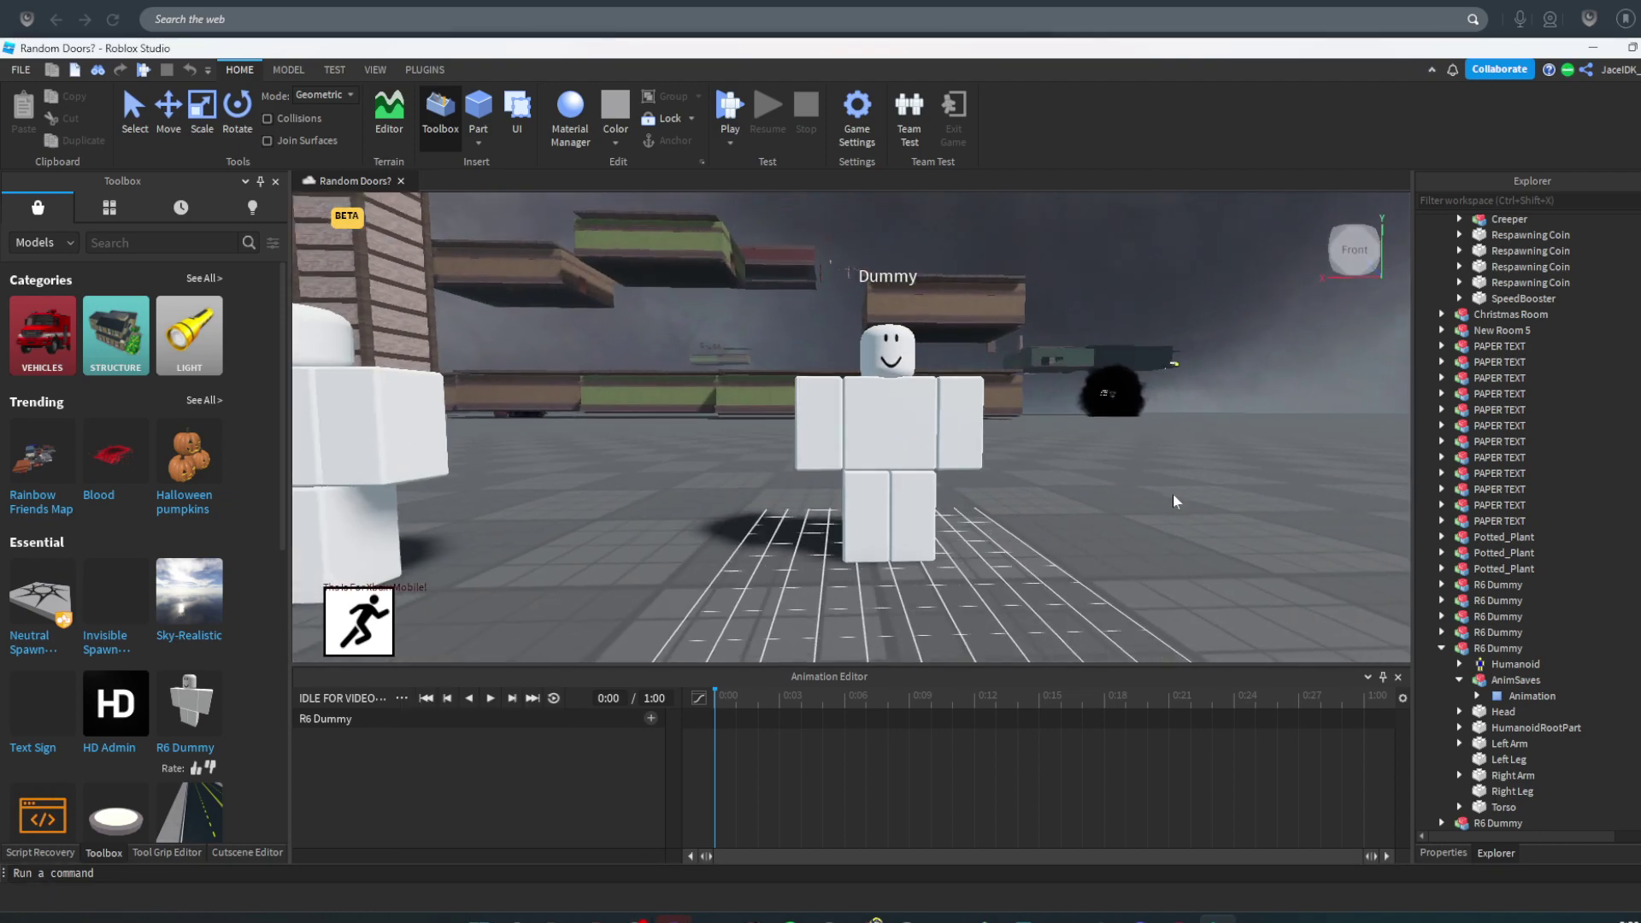
key(s)
key(w)
key(s)
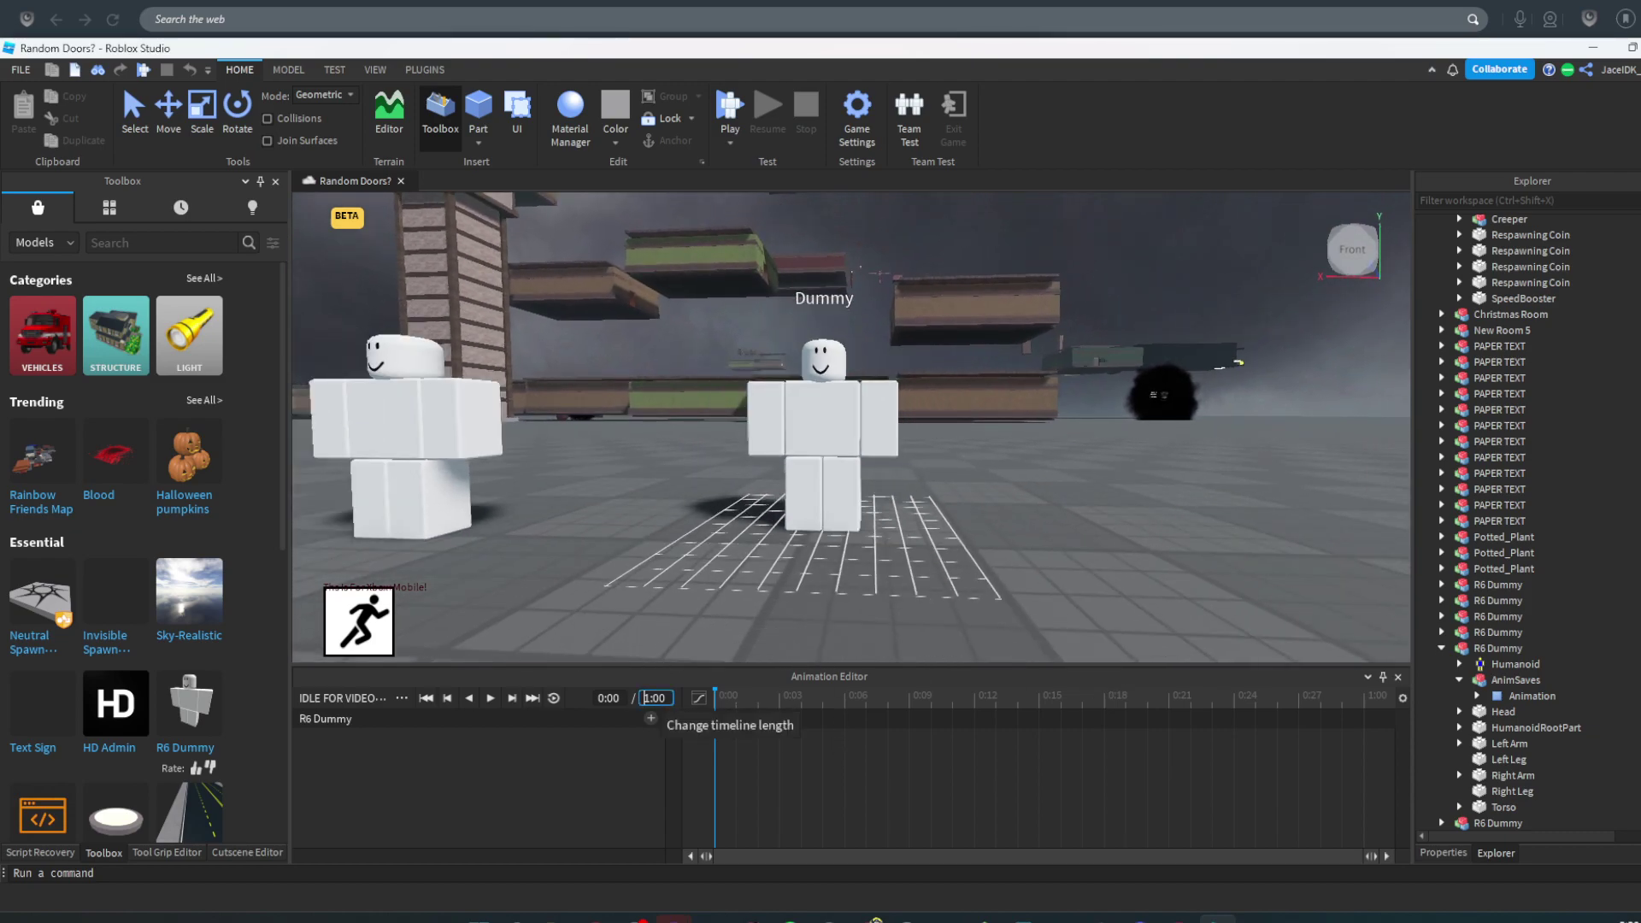
text(5)
key(Return)
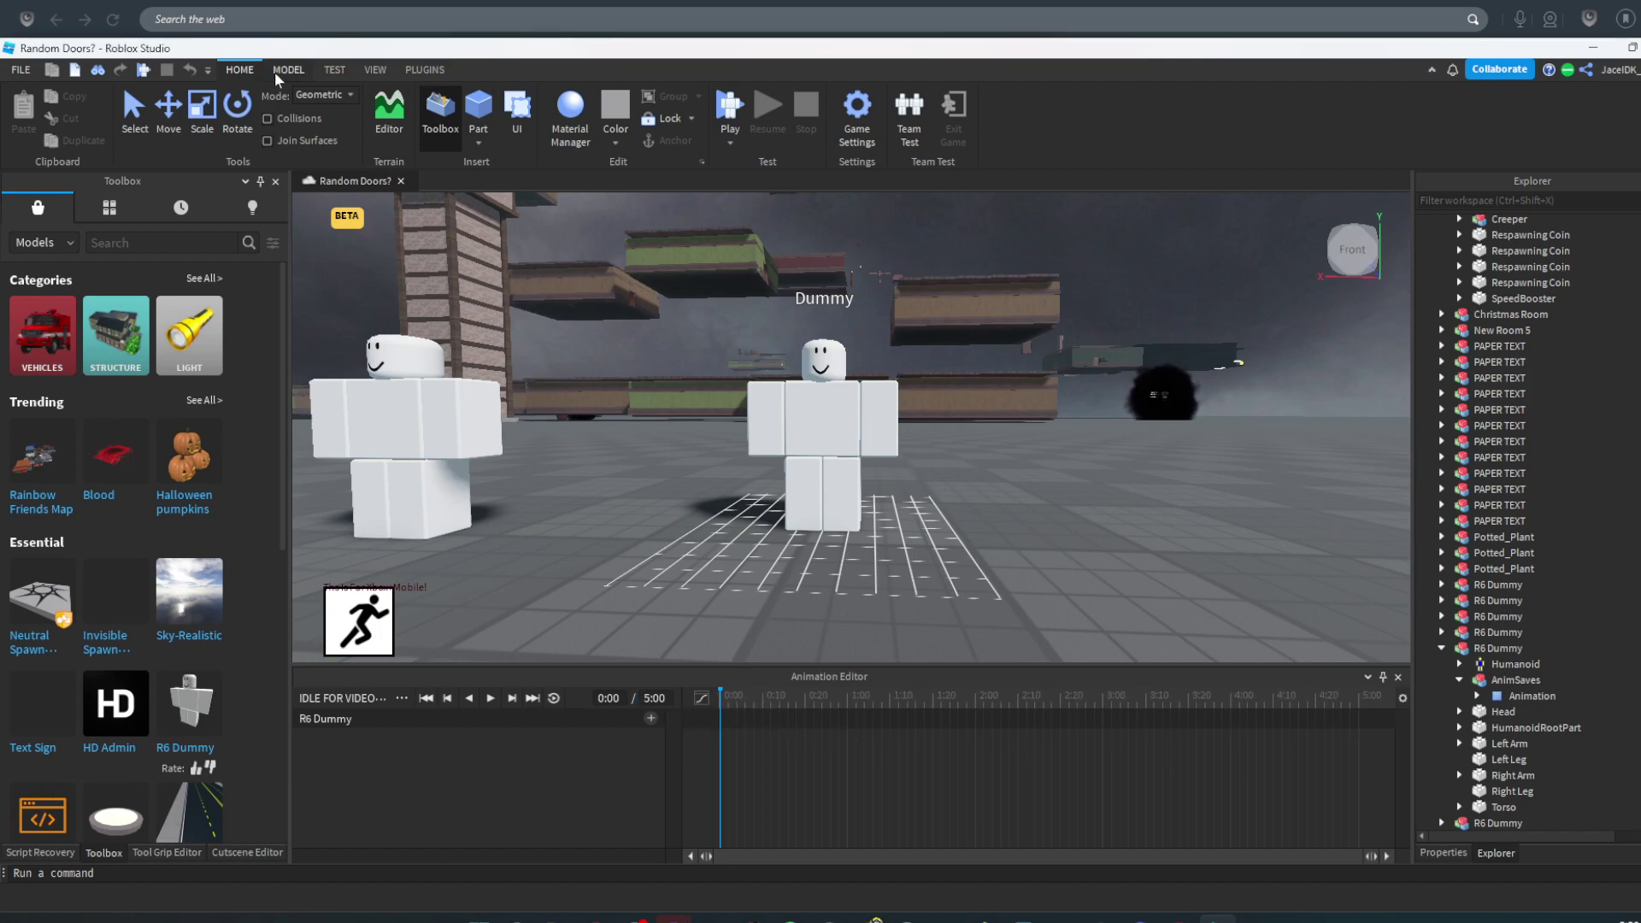
- Move the playhead to 2:16
click(284, 70)
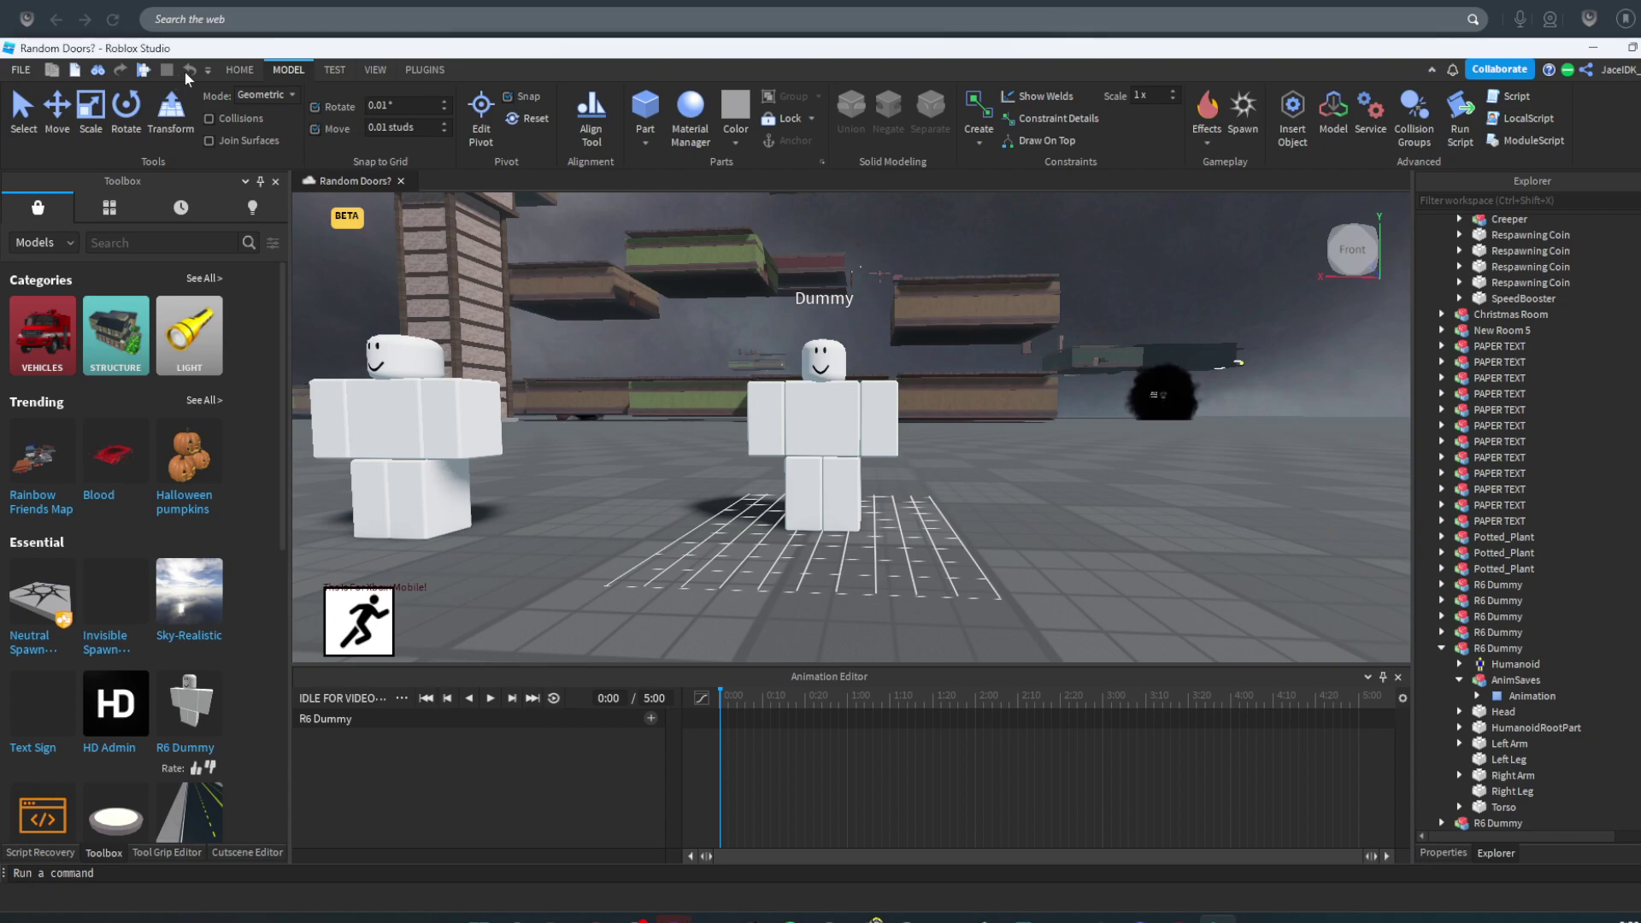
click(241, 70)
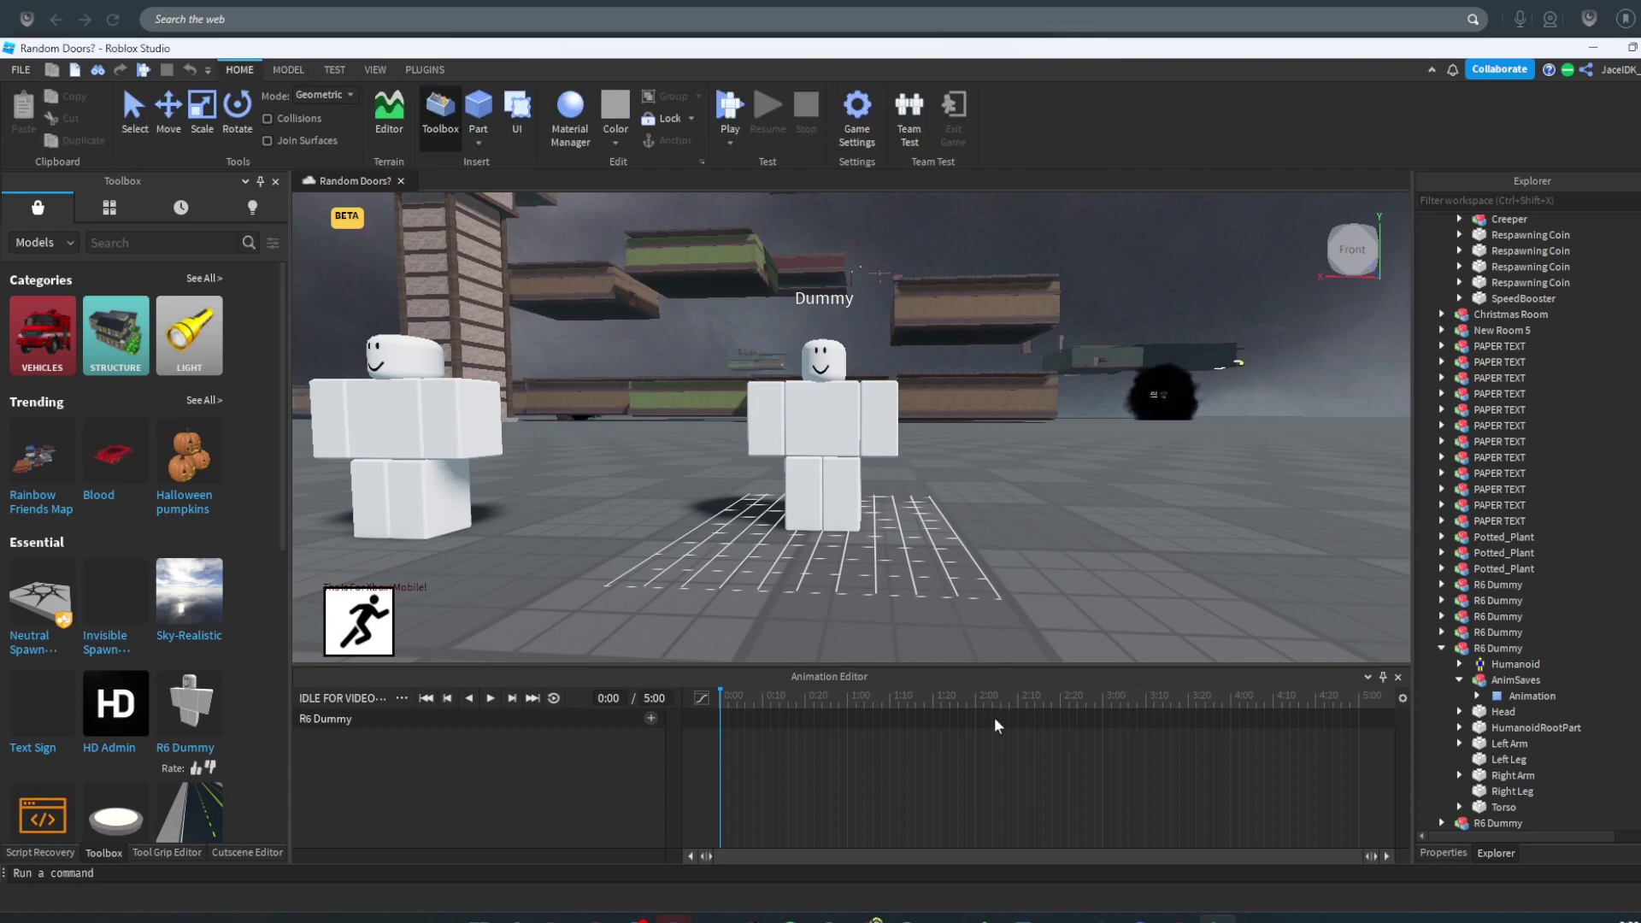
click(1044, 695)
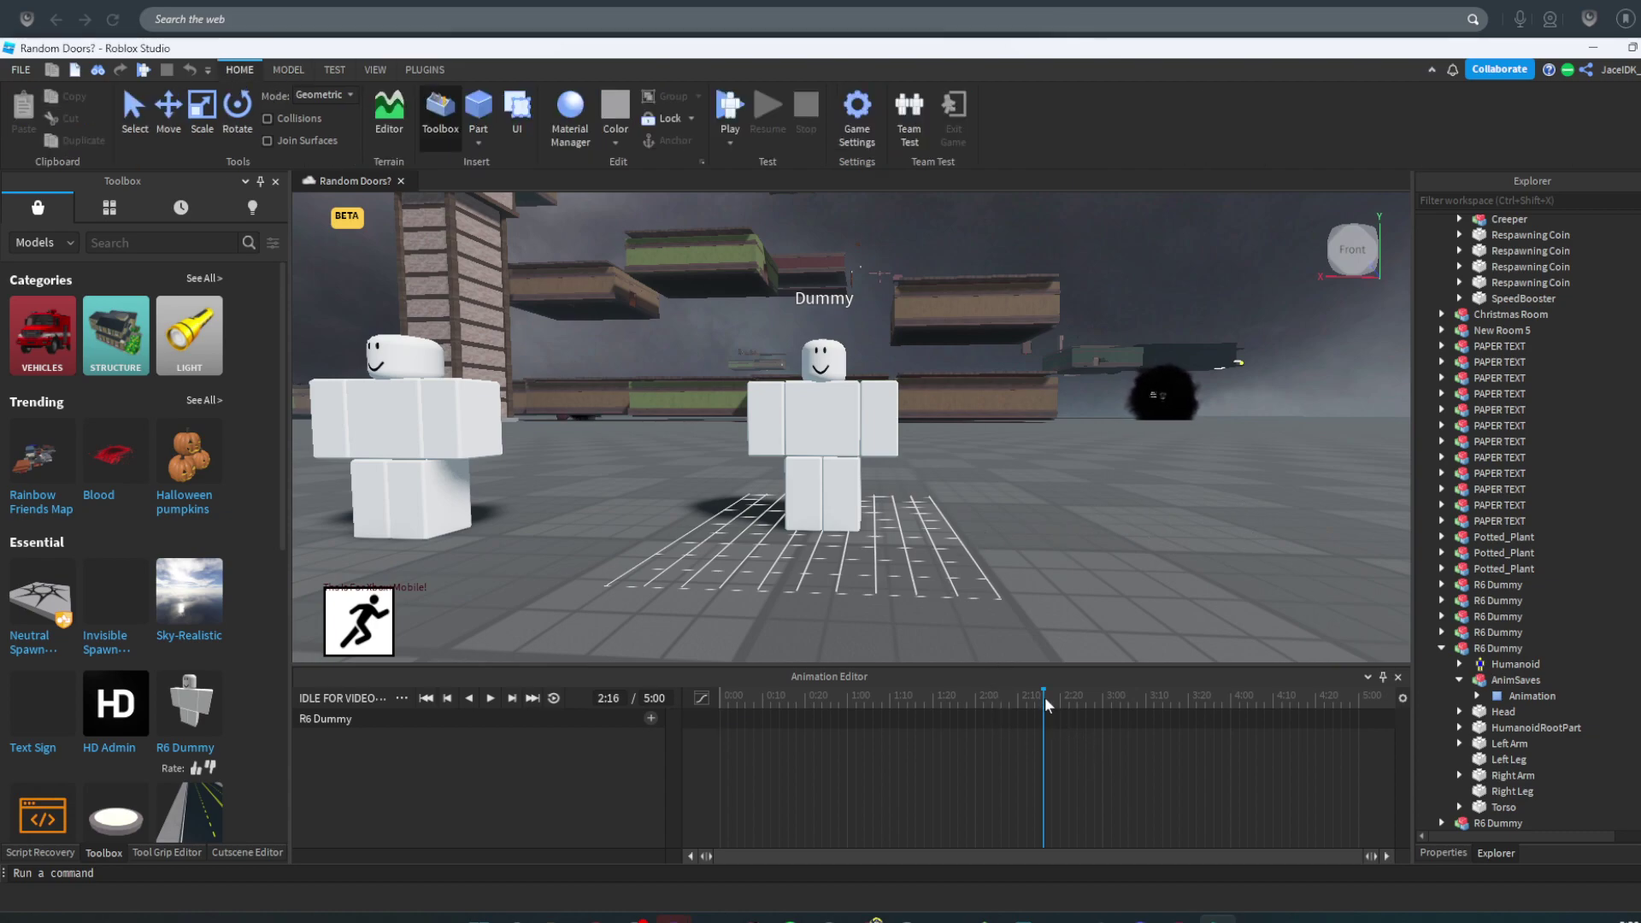
scroll(957, 436, up, 3)
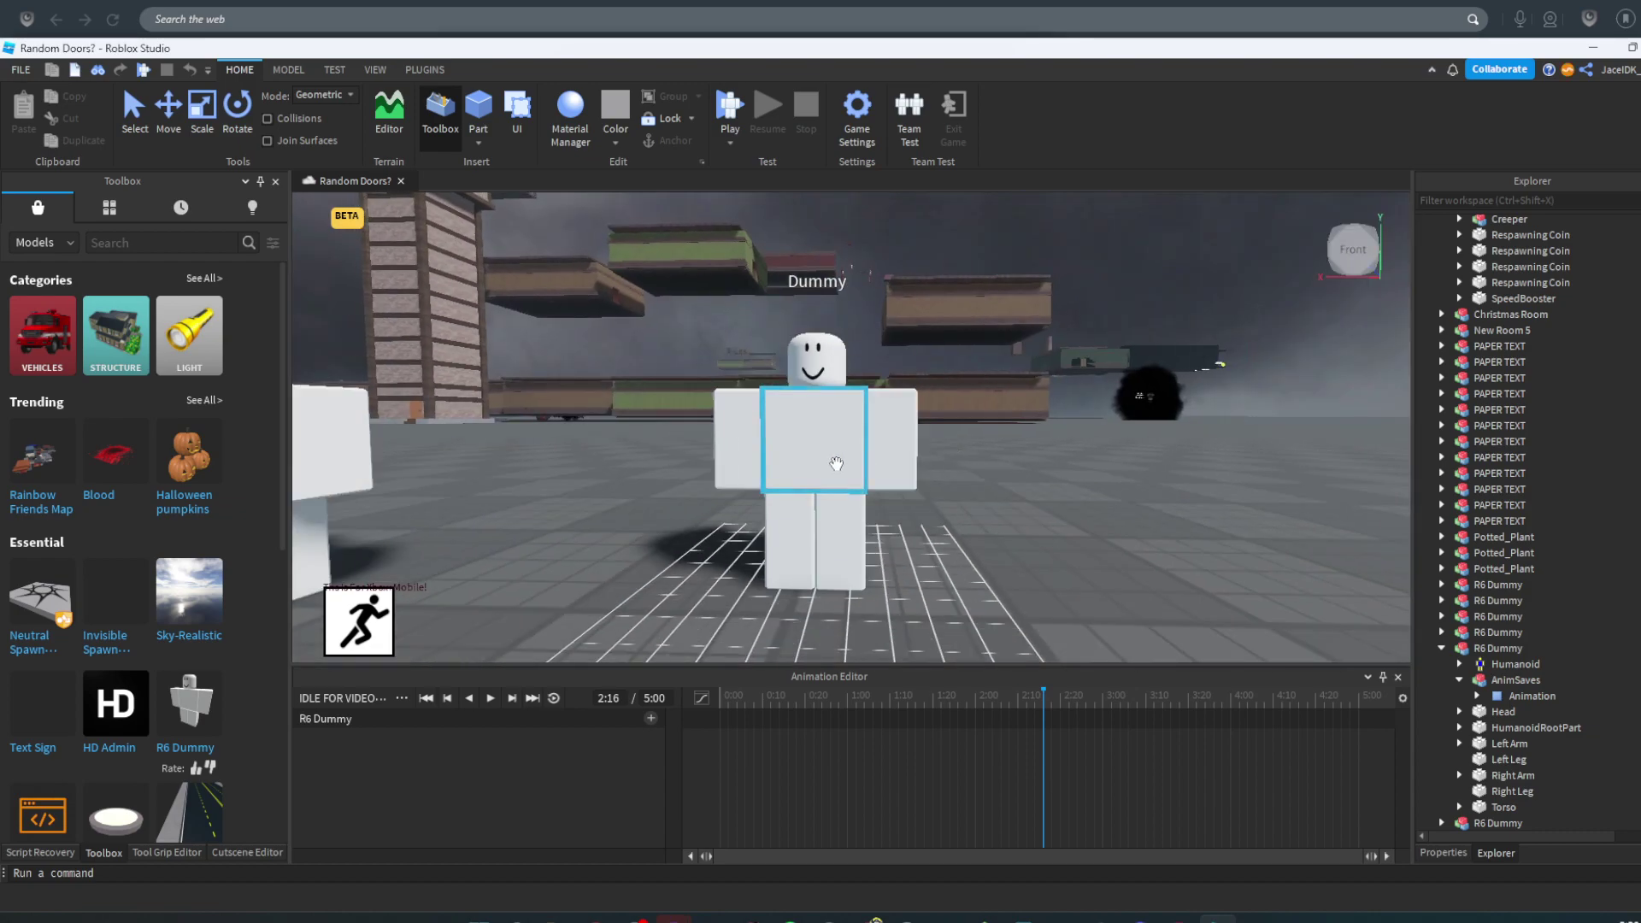
- Move the Dummy's torso with the Move tool, creating its 2:16 keyframe
click(835, 449)
click(184, 116)
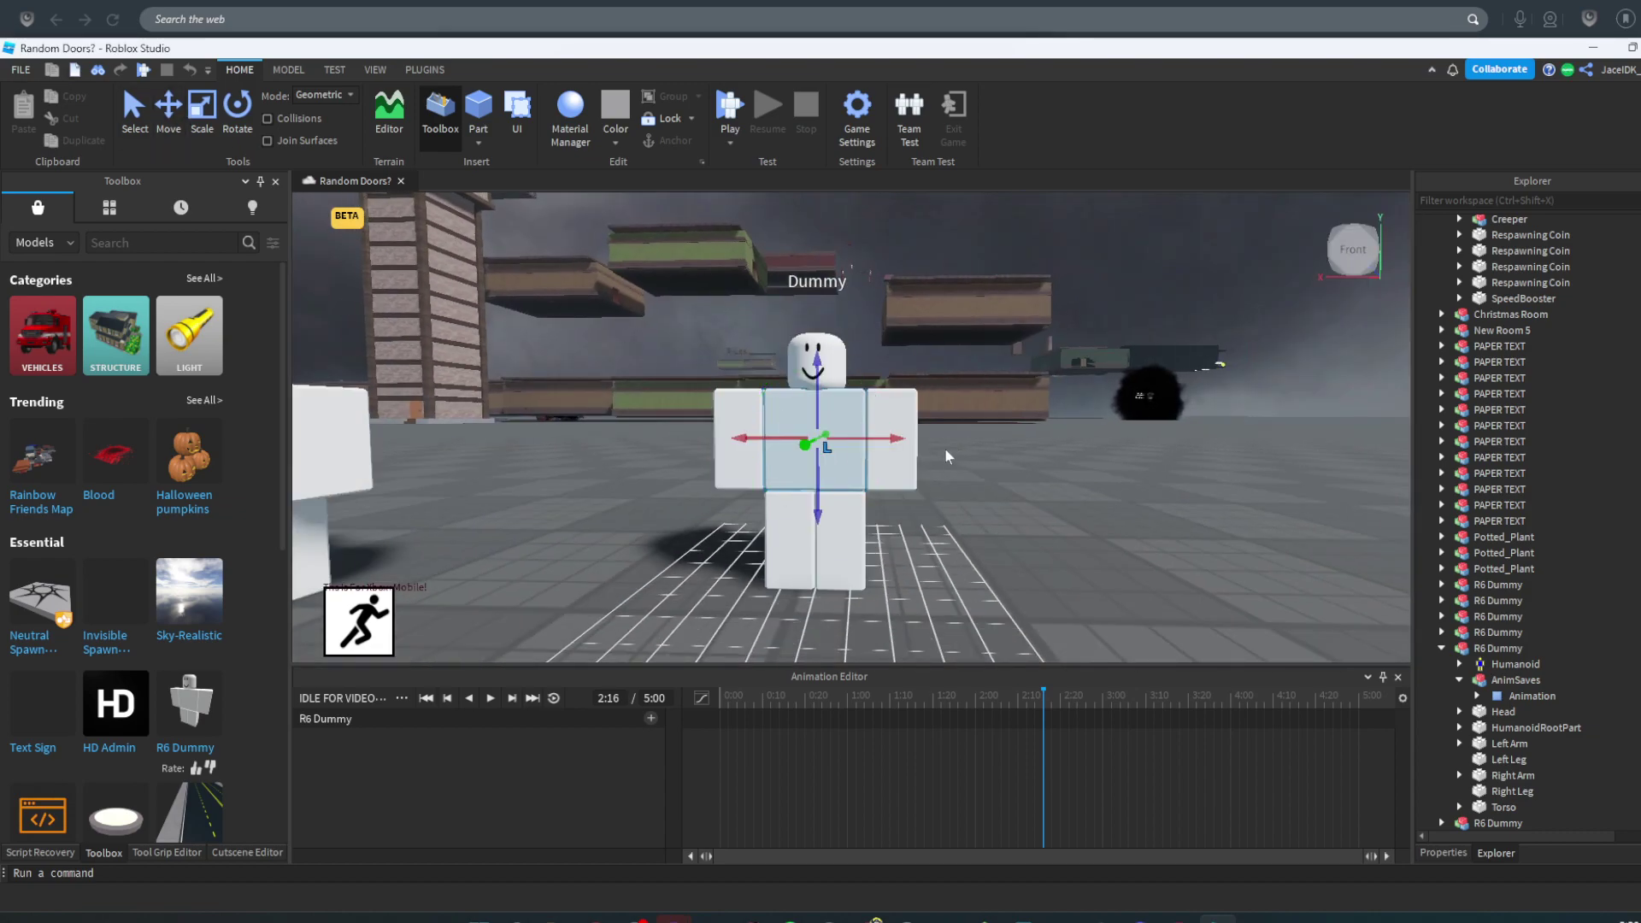
scroll(945, 450, up, 2)
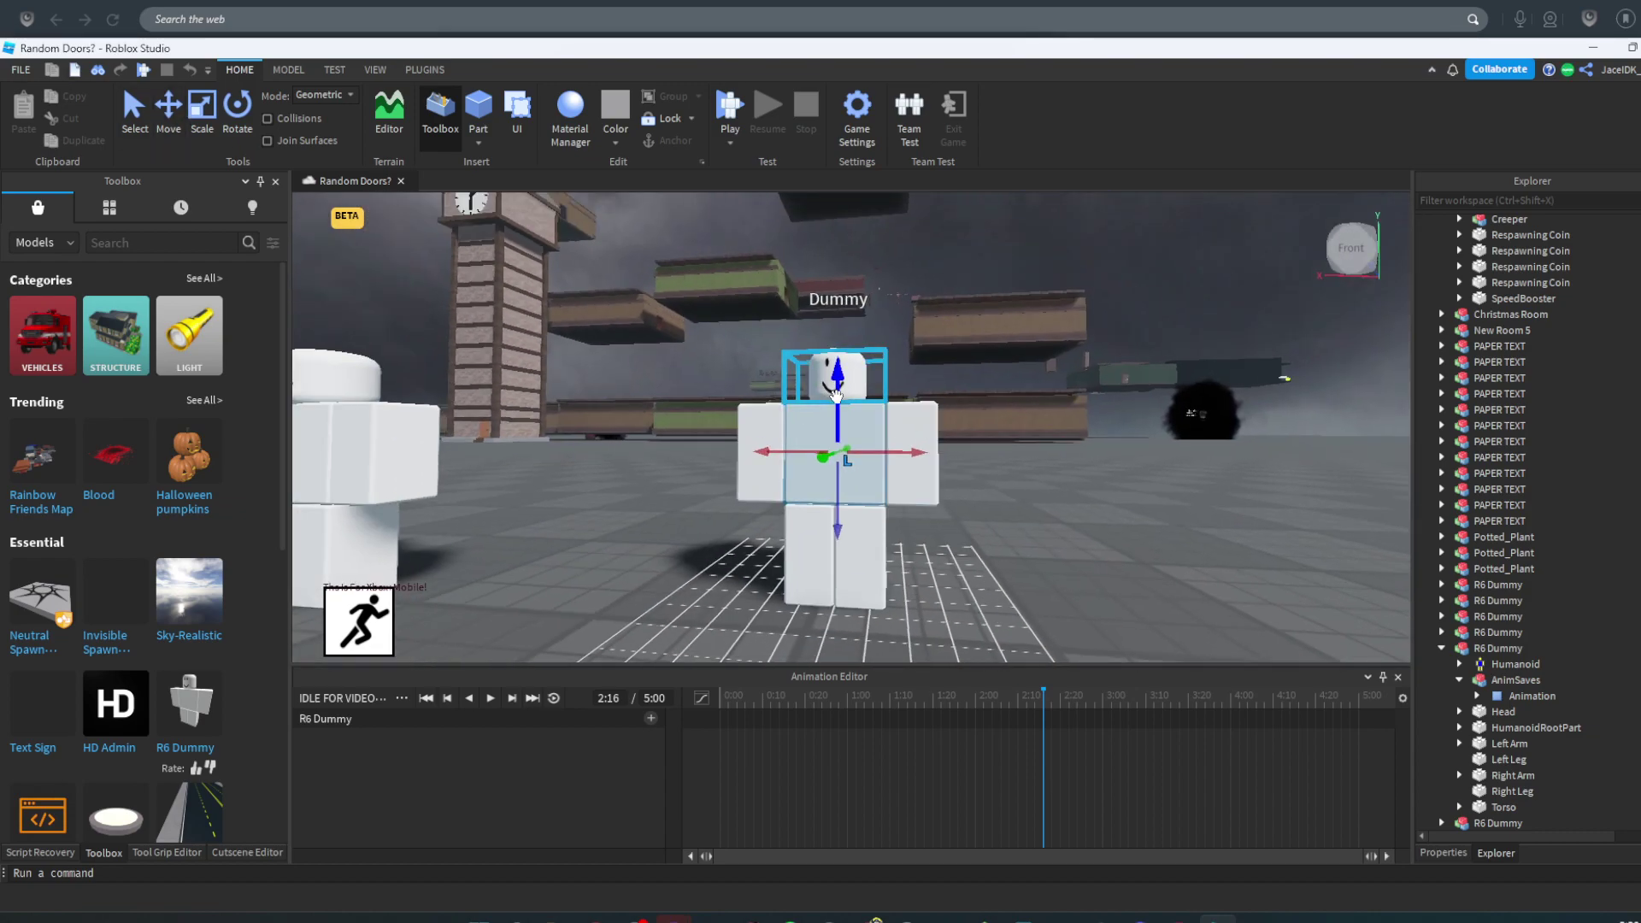
click(835, 393)
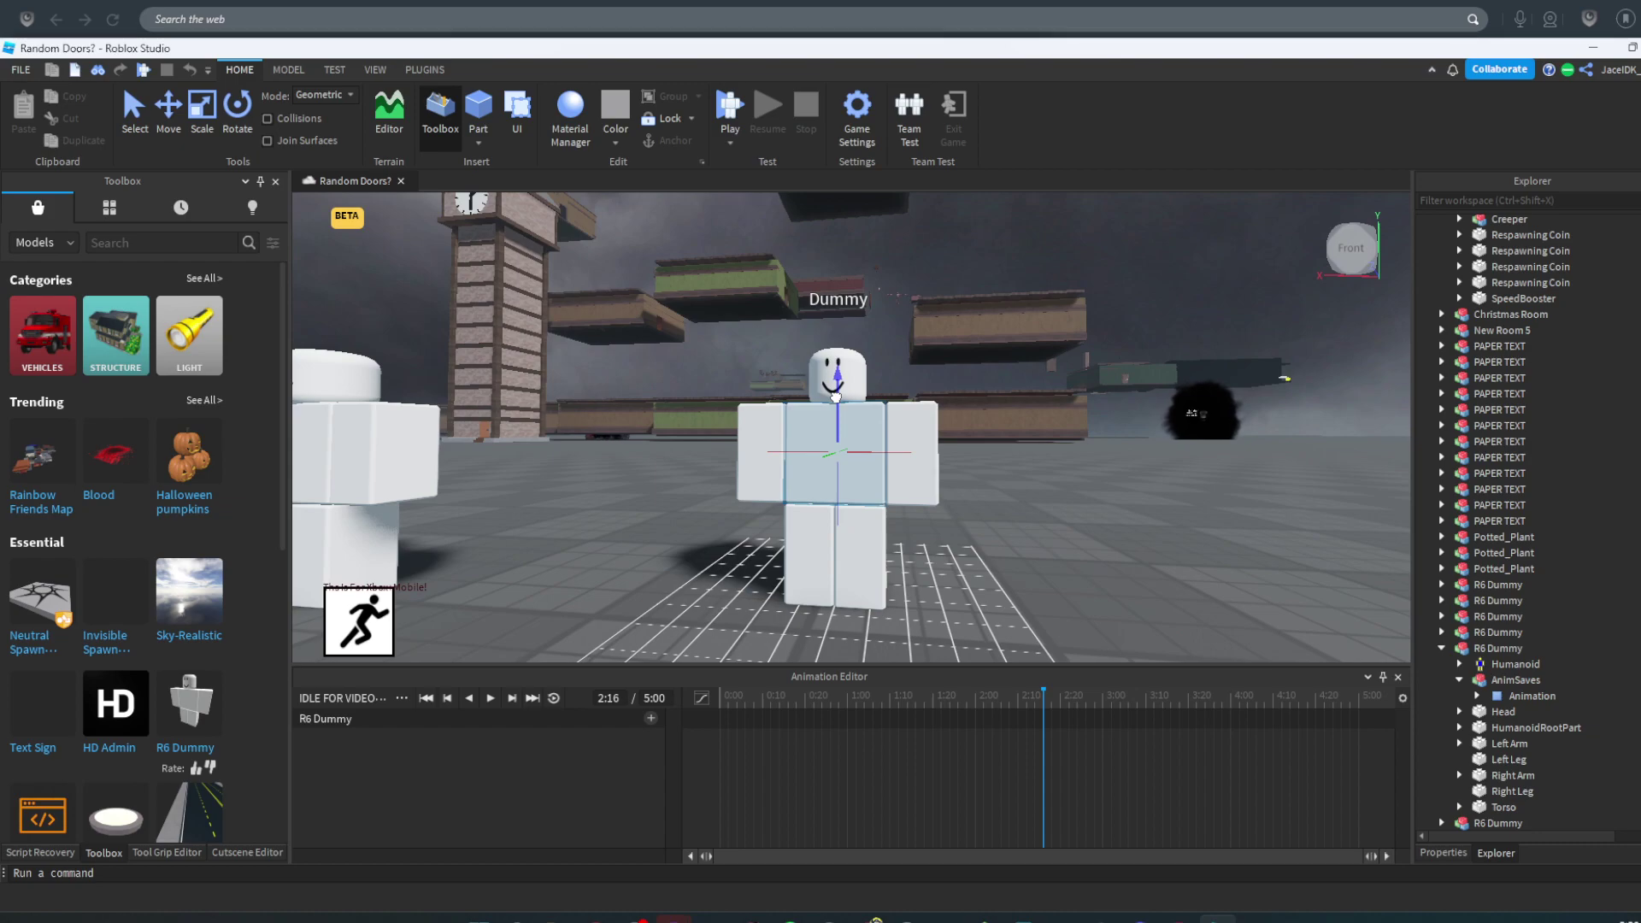
click(836, 397)
scroll(846, 539, up, 2)
scroll(875, 609, up, 5)
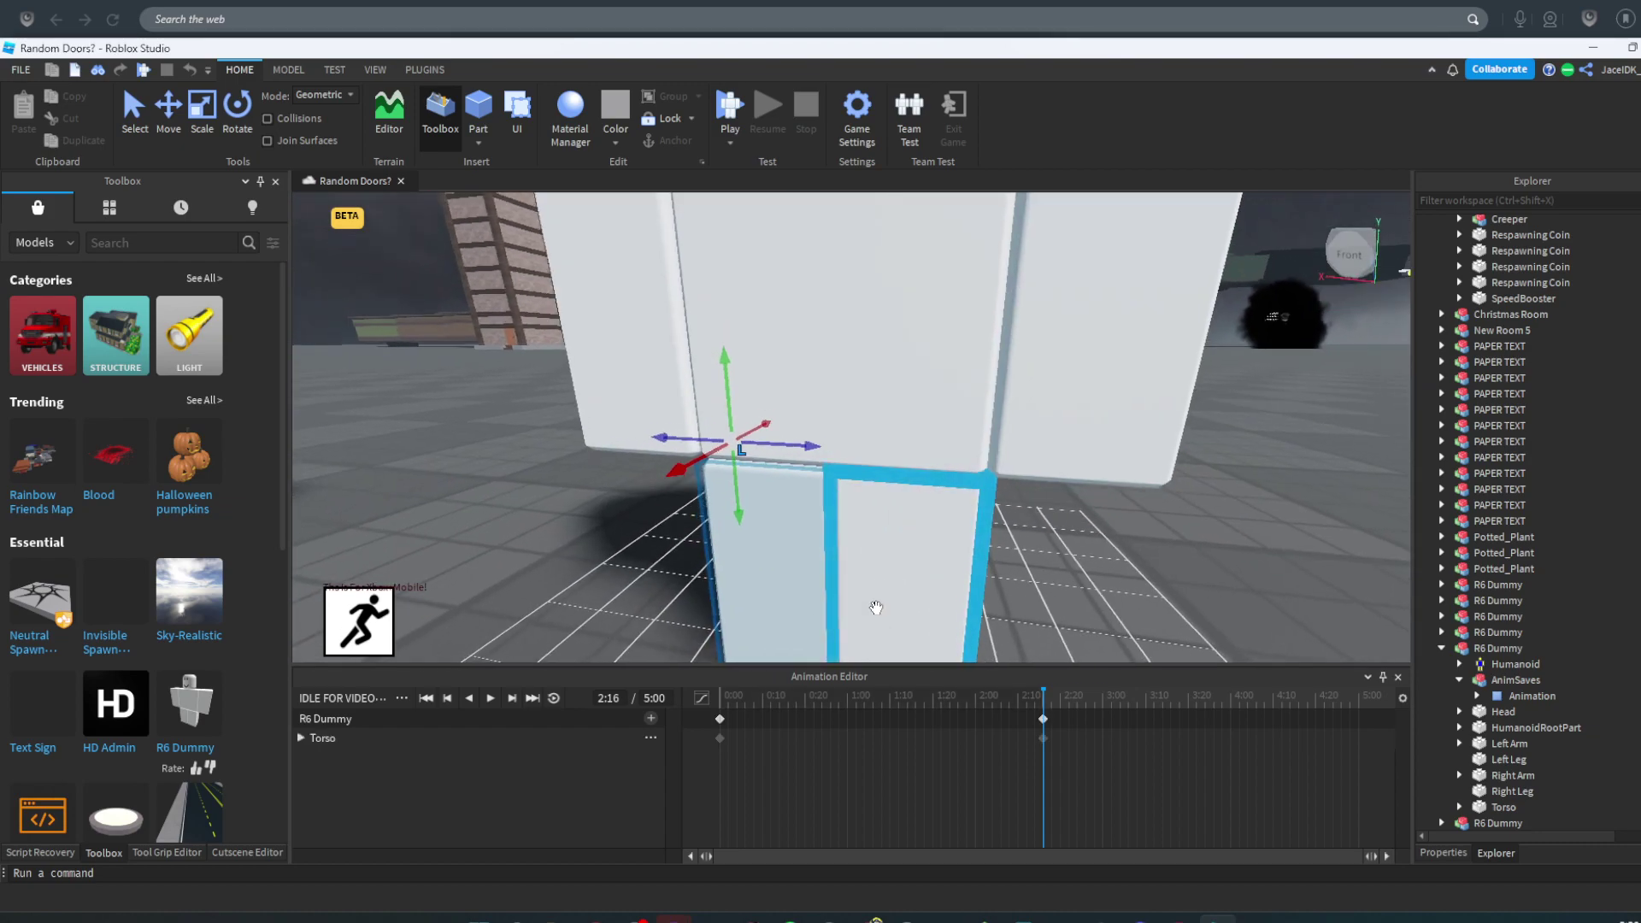
scroll(876, 609, down, 3)
scroll(876, 609, down, 2)
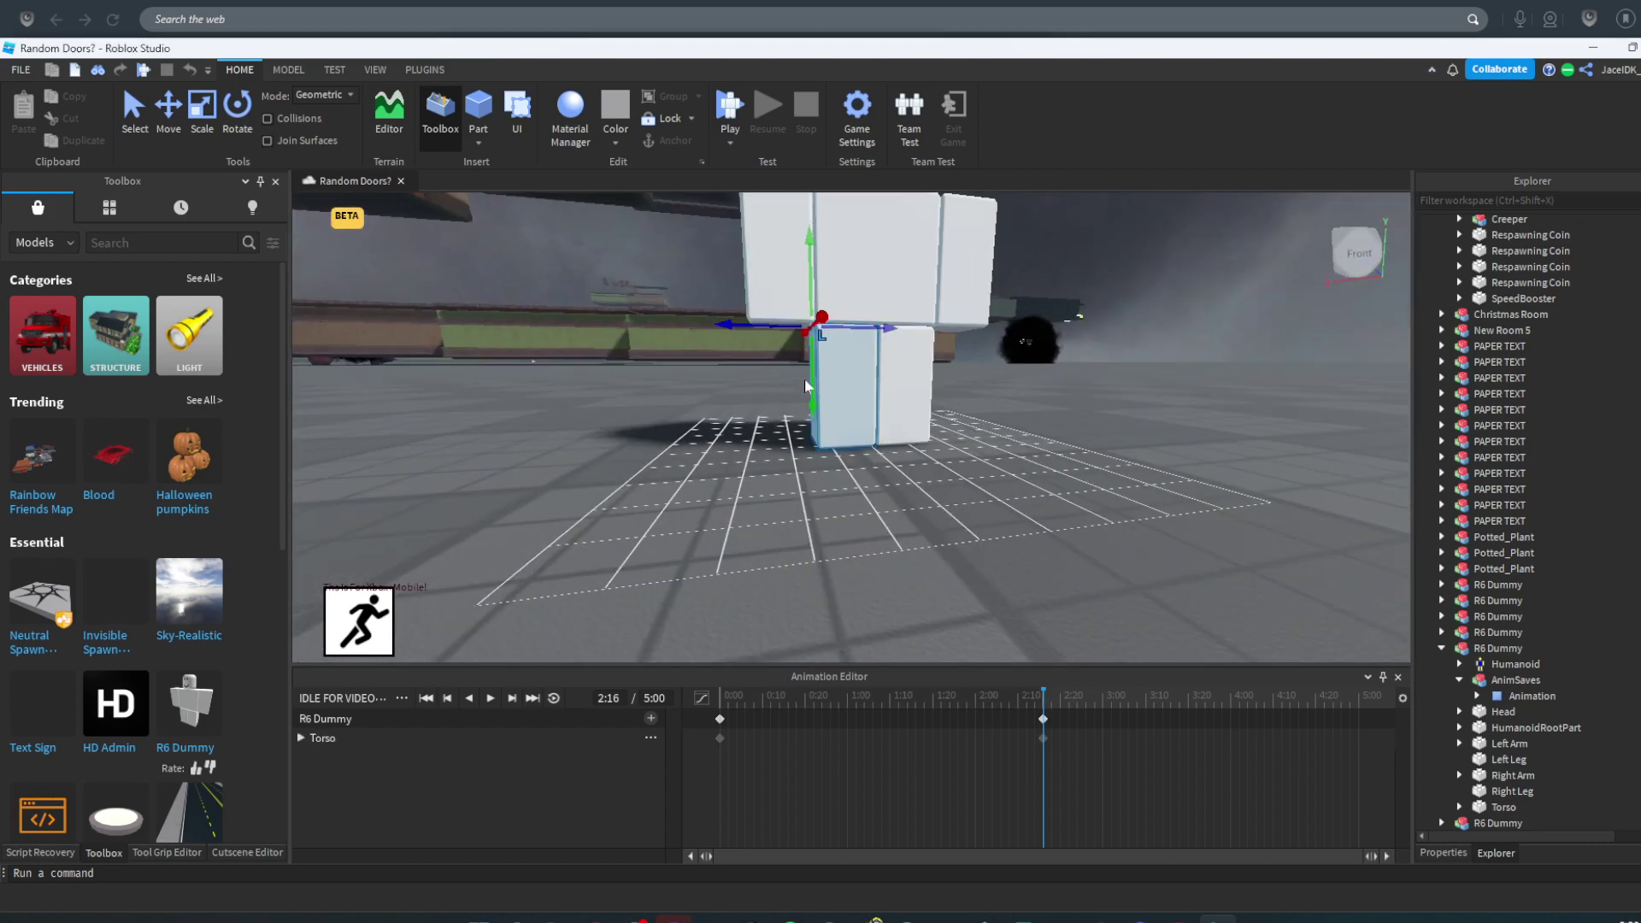
- Lower the right leg and adjust the left leg, keying both at 2:16
click(806, 385)
drag(814, 385, 813, 395)
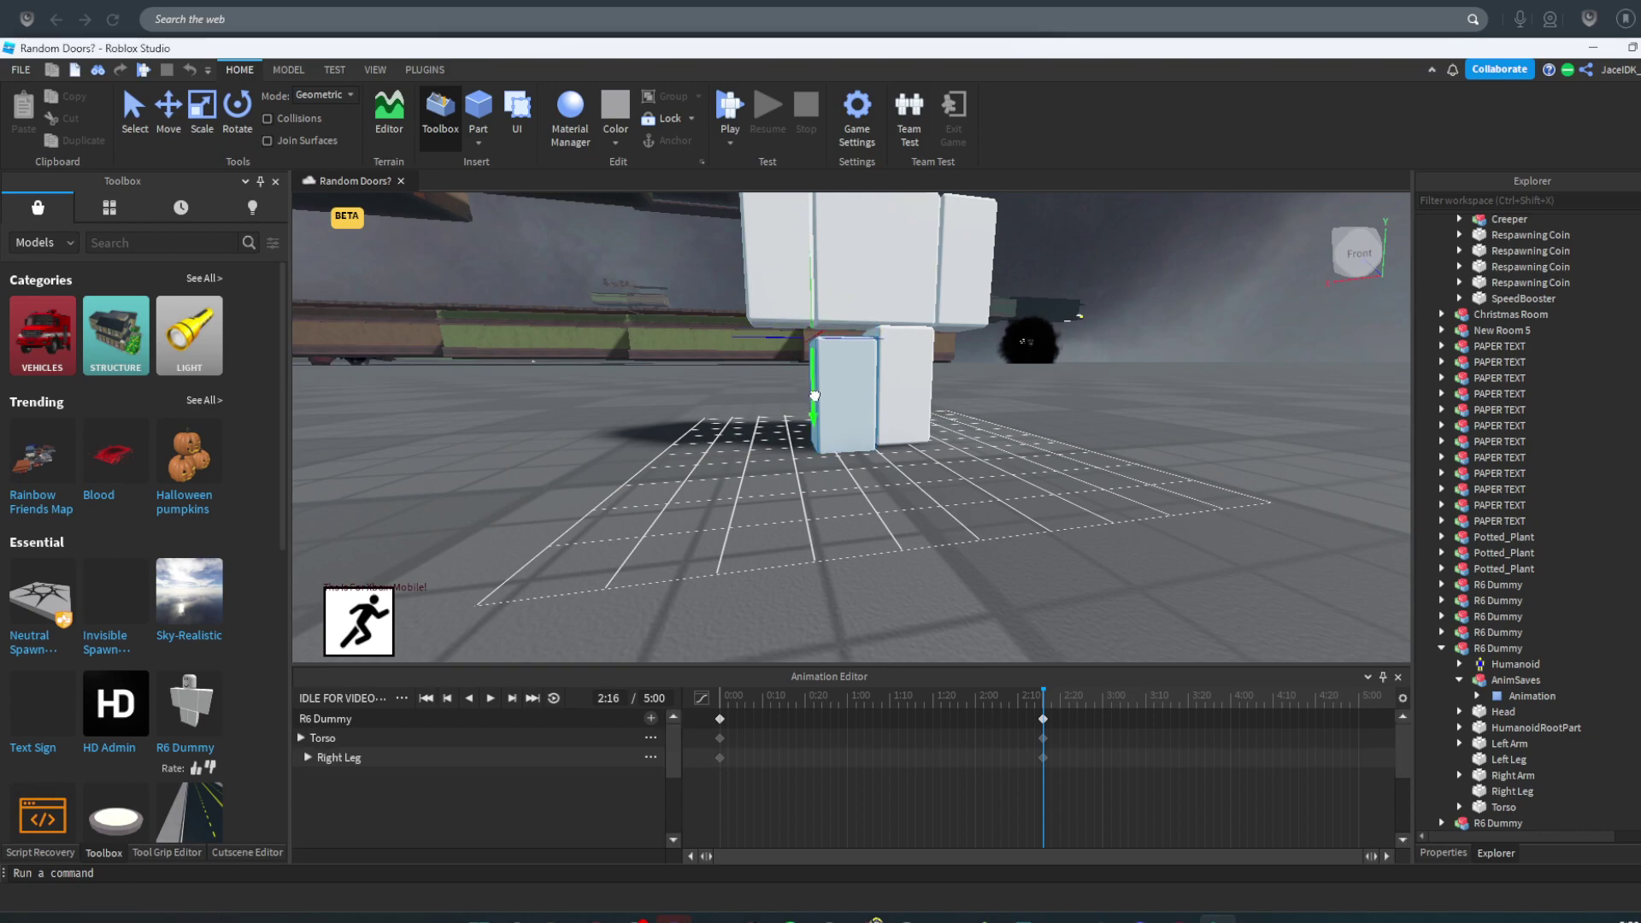
drag(813, 391, 816, 387)
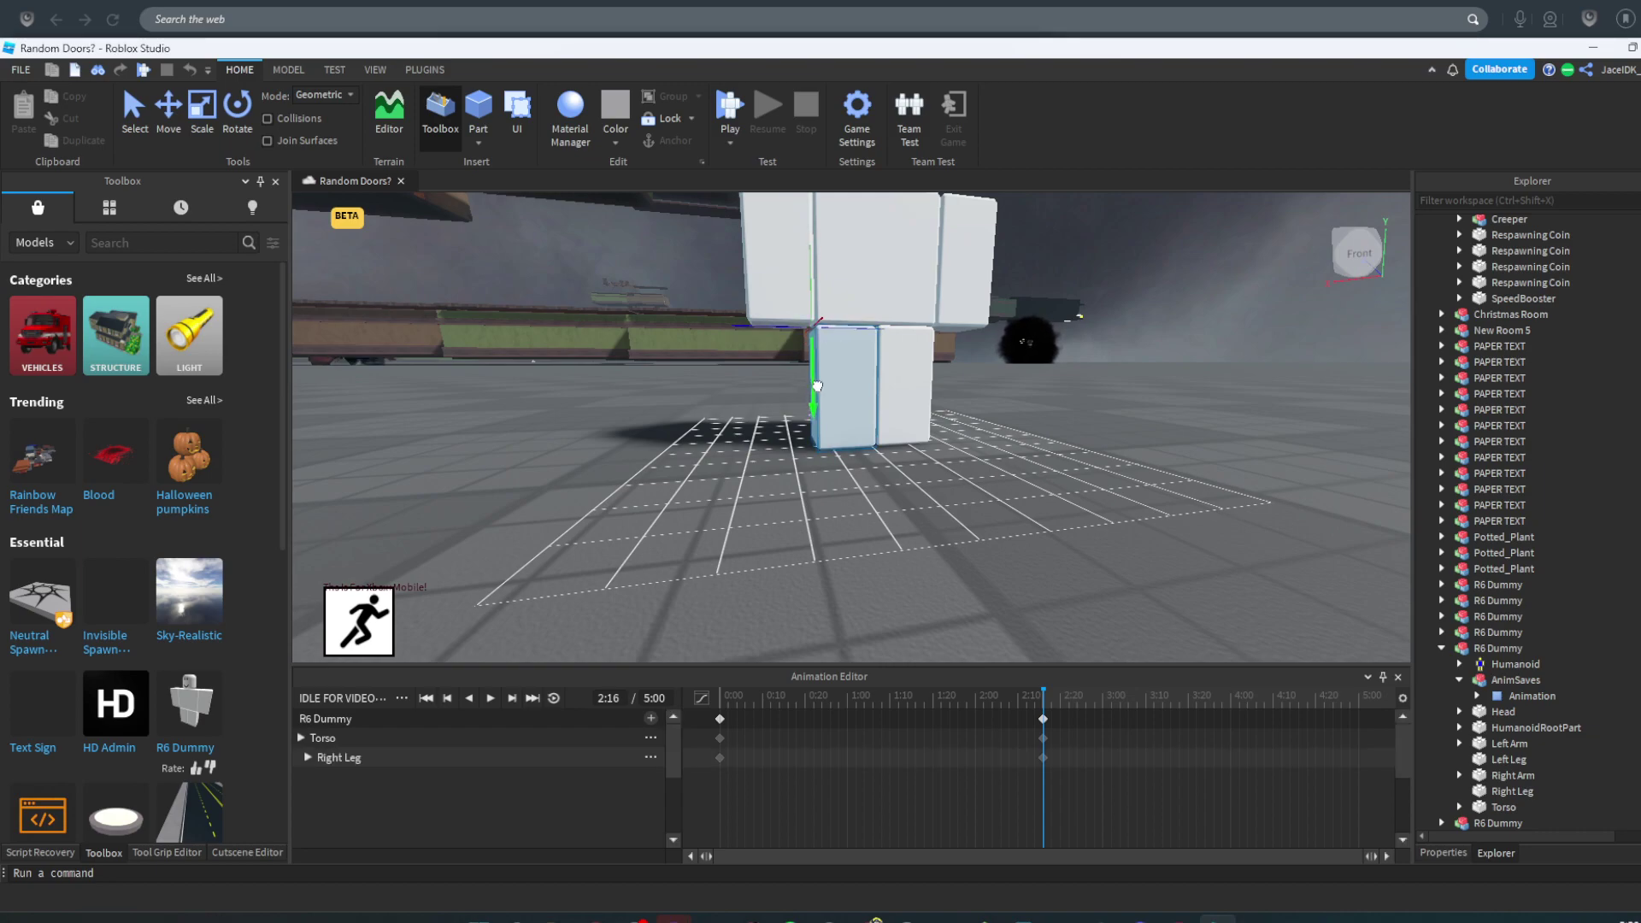
scroll(739, 556, up, 2)
scroll(738, 556, up, 2)
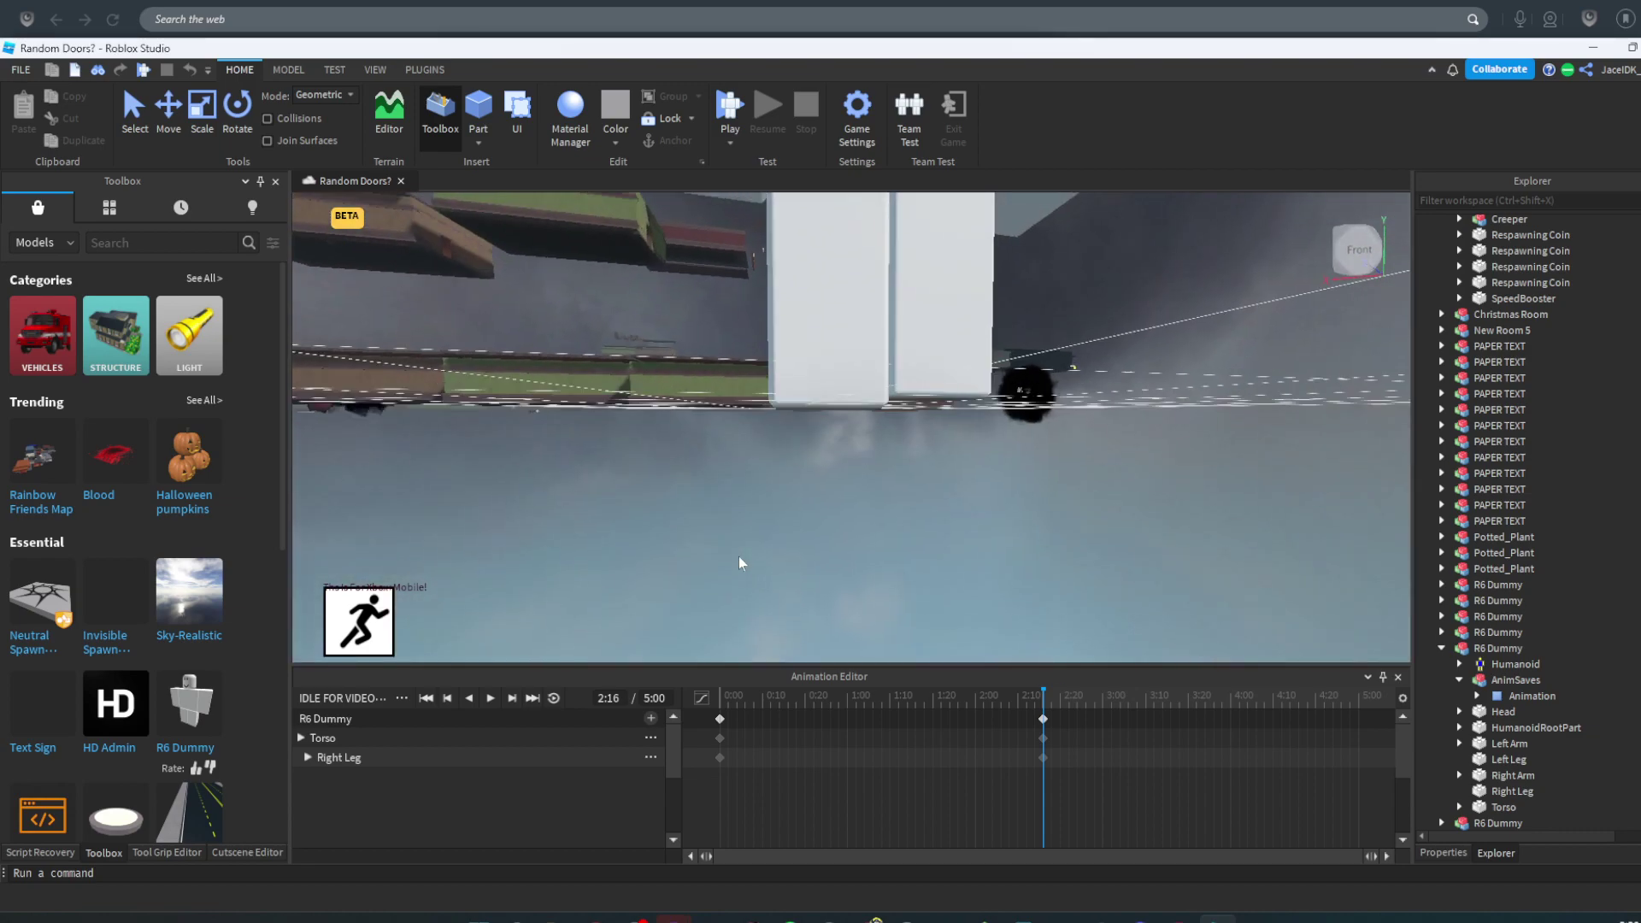
scroll(738, 556, up, 2)
scroll(739, 557, down, 1)
scroll(739, 557, down, 2)
scroll(739, 557, down, 2)
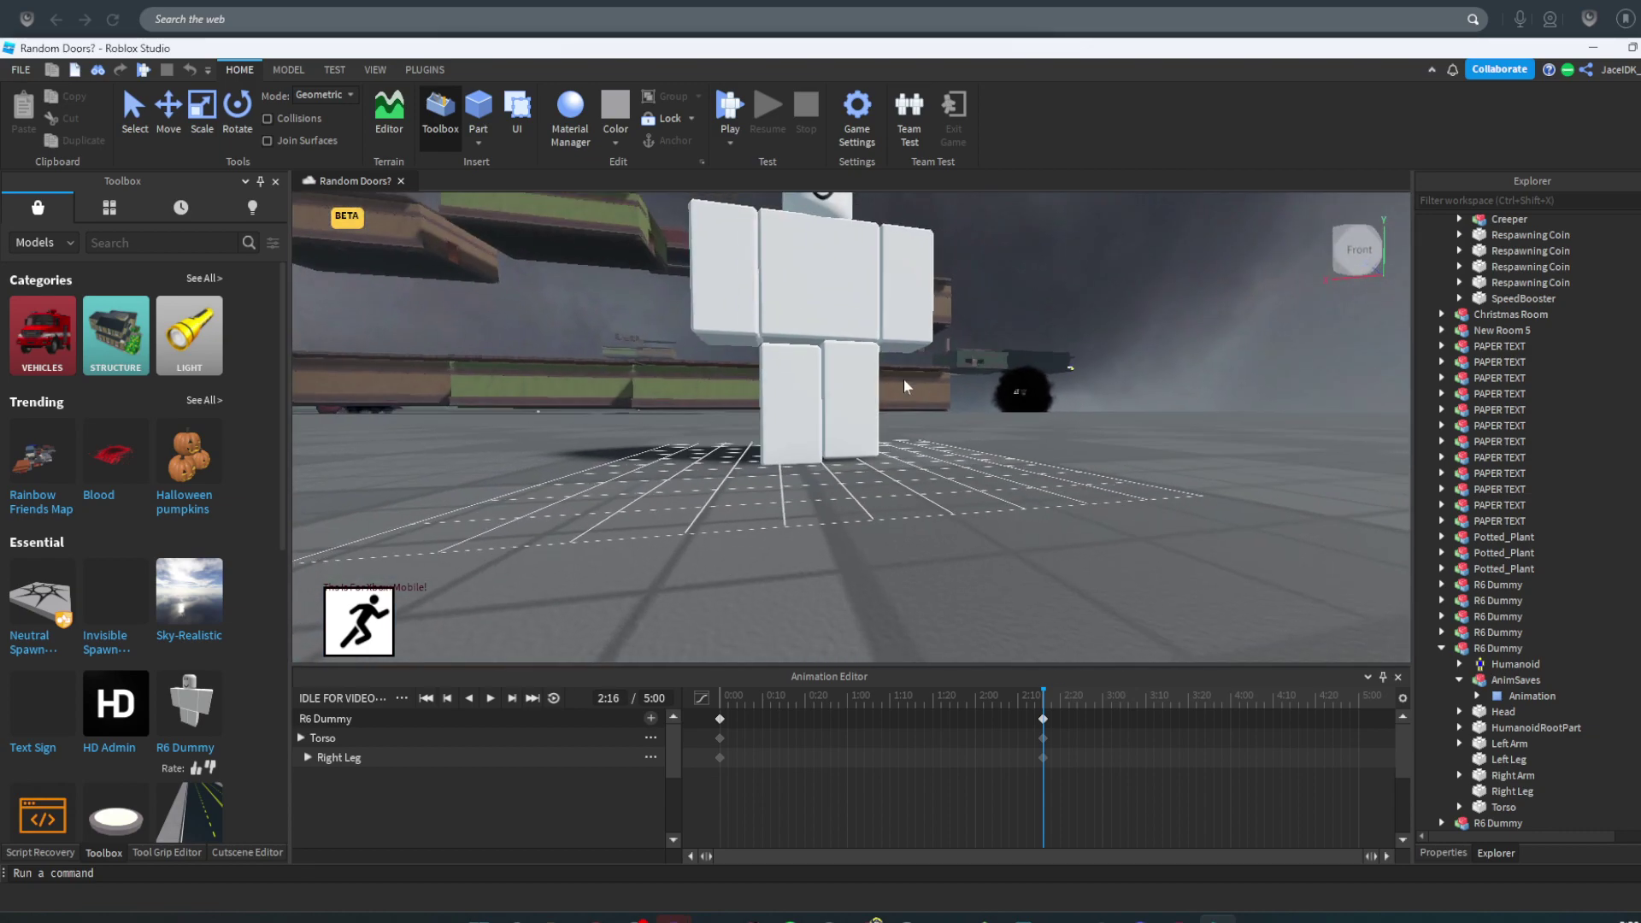
drag(854, 433, 874, 438)
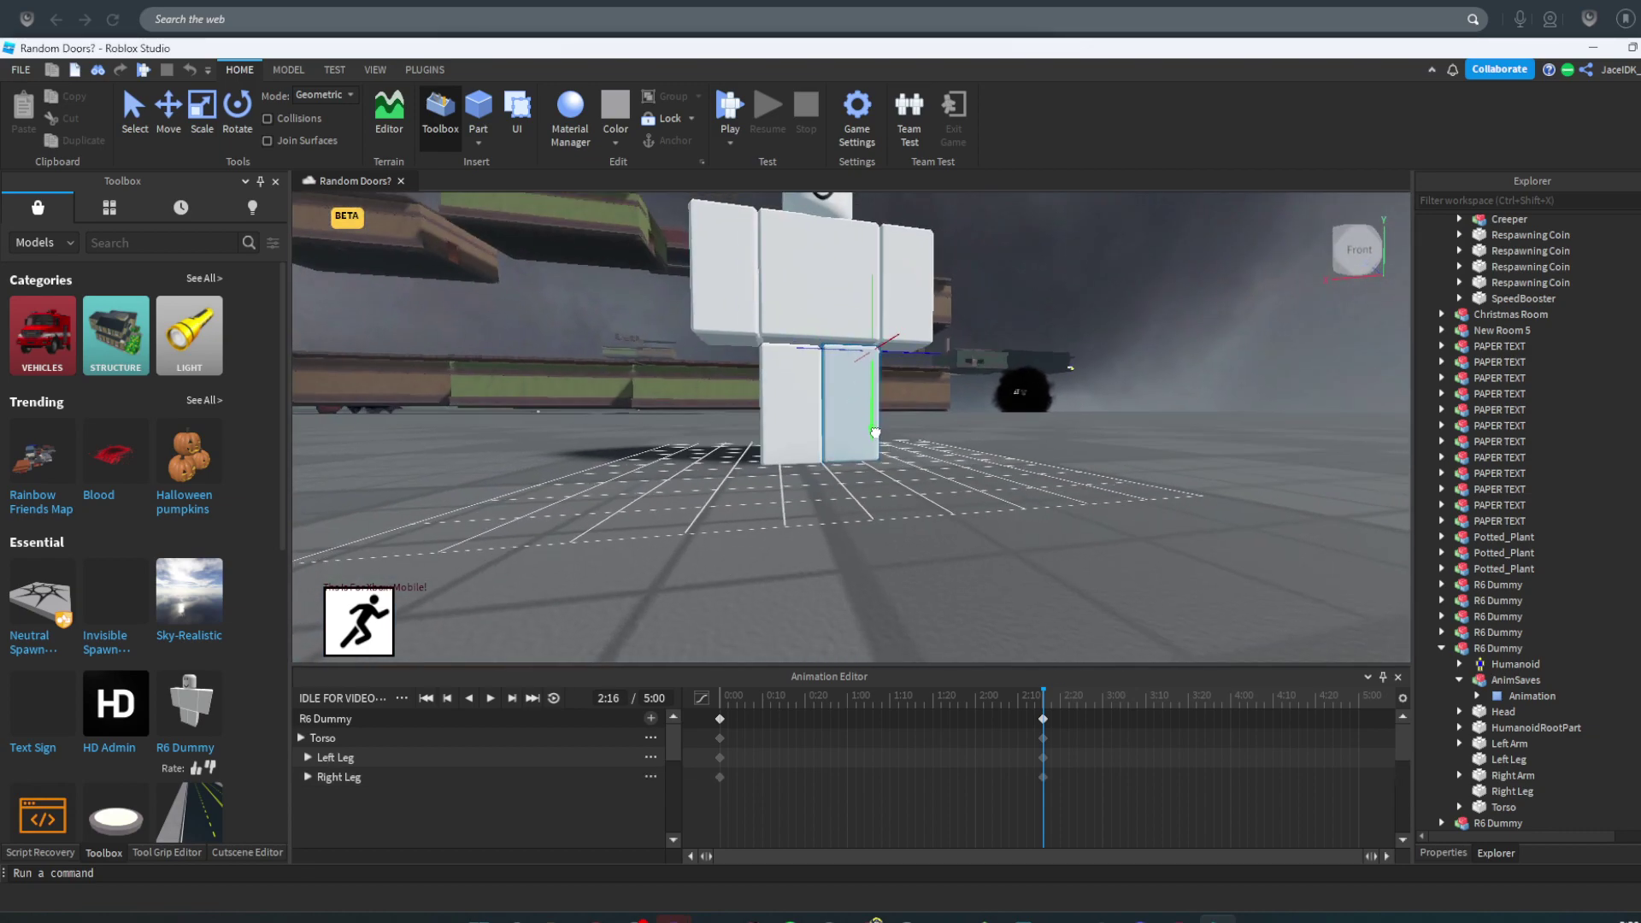
- Lower the torso into a crouch and drop the left leg slightly
click(820, 283)
right_drag(875, 437, 835, 438)
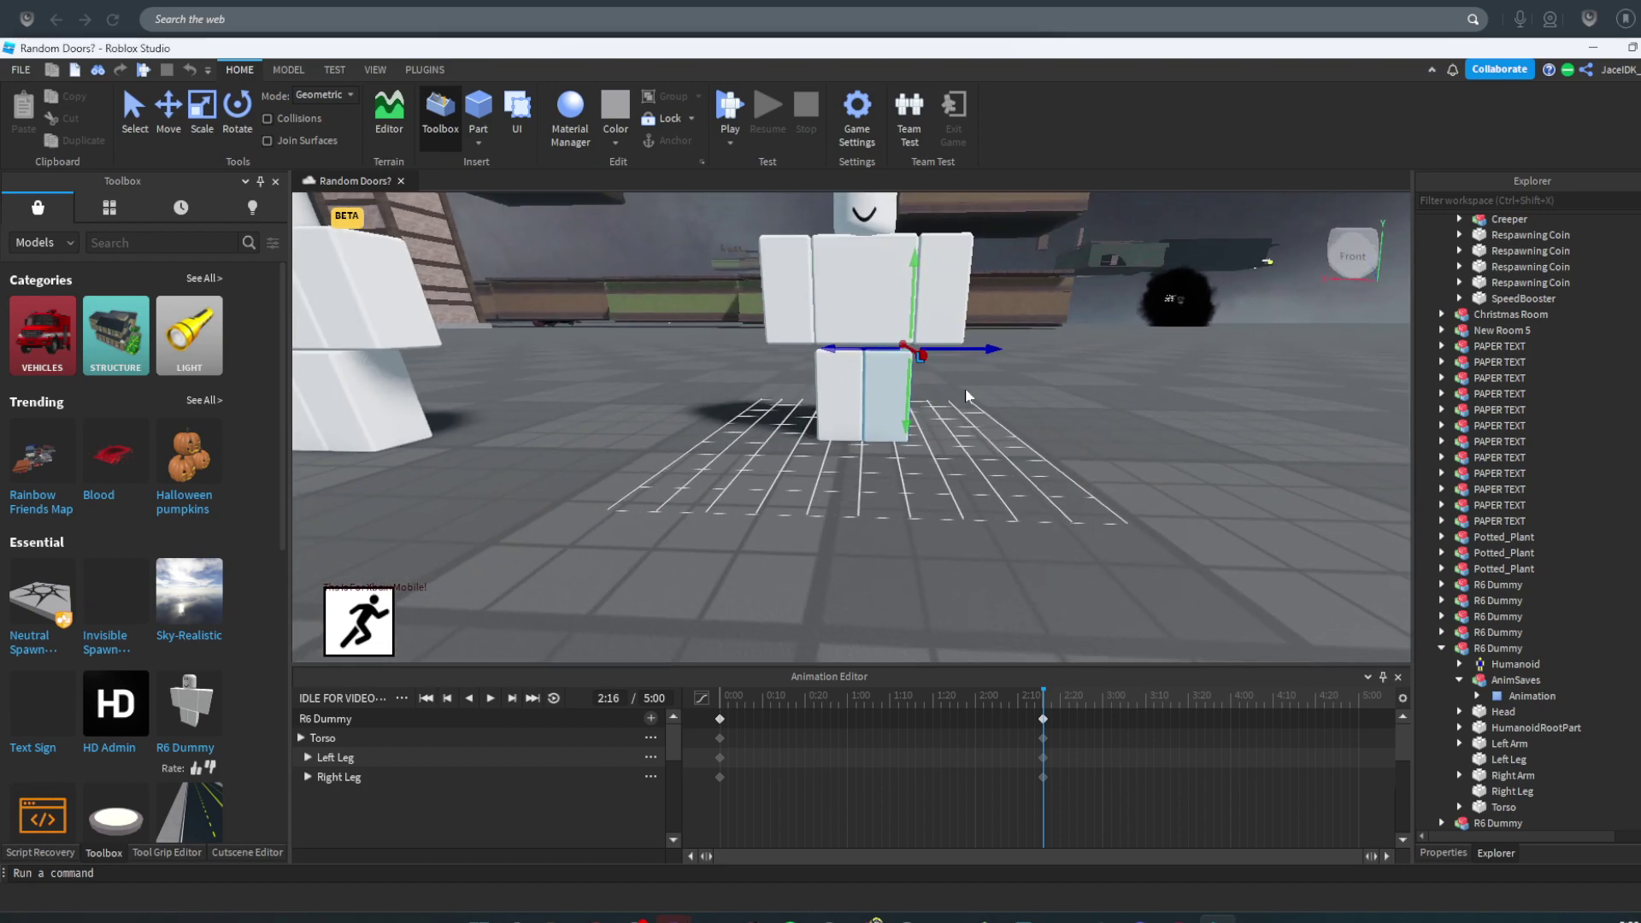
scroll(835, 438, up, 3)
drag(822, 493, 822, 497)
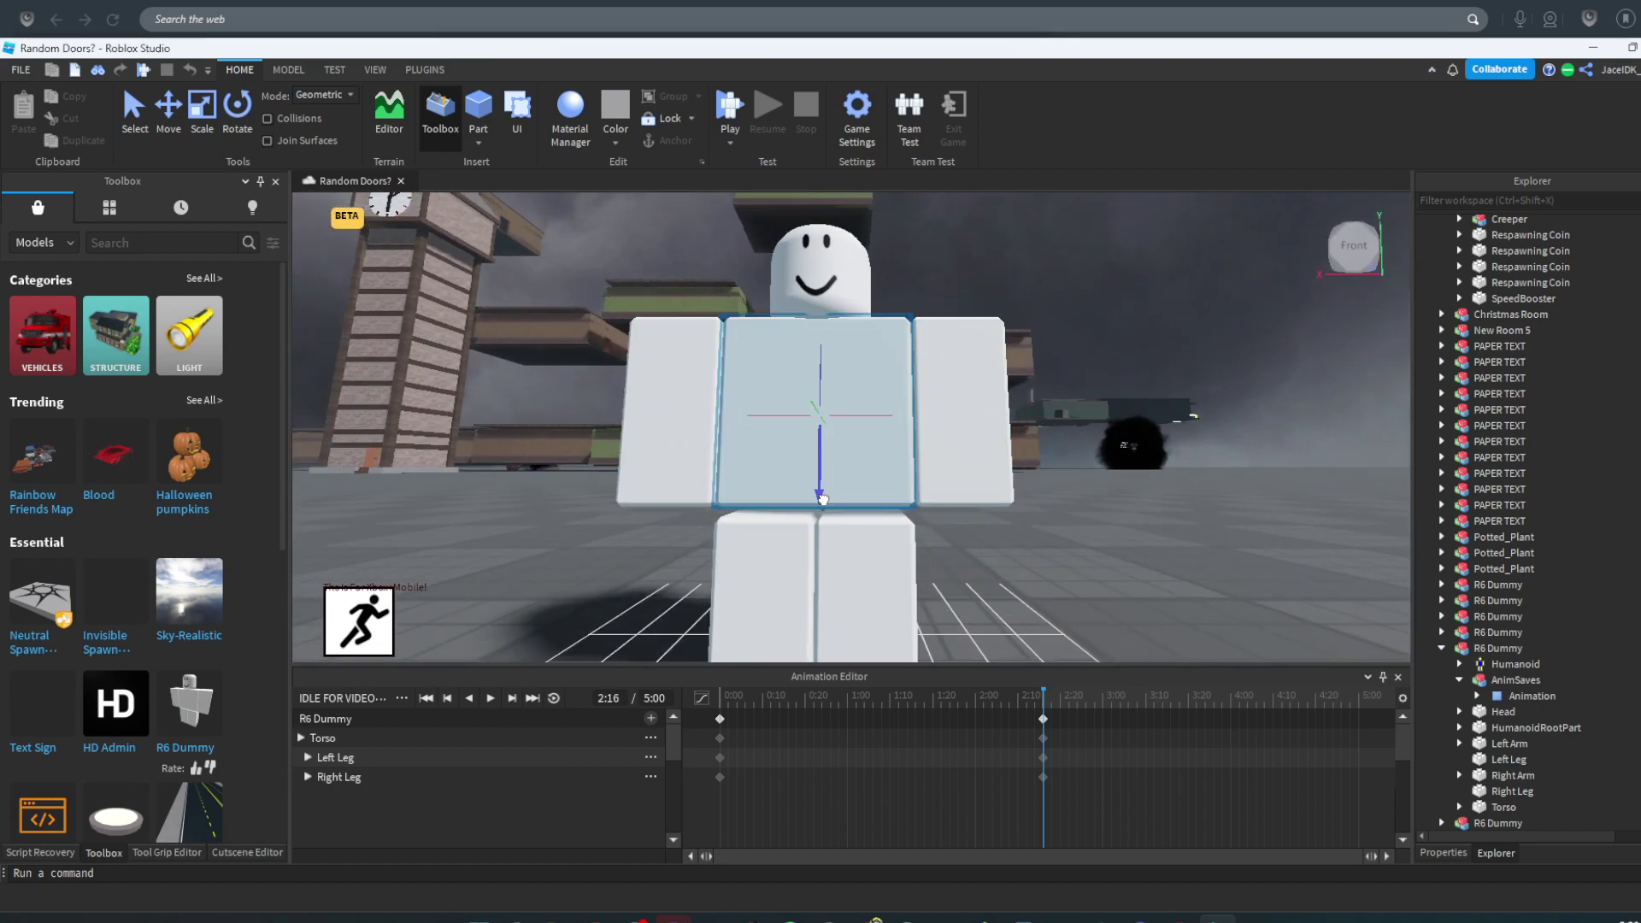
click(867, 576)
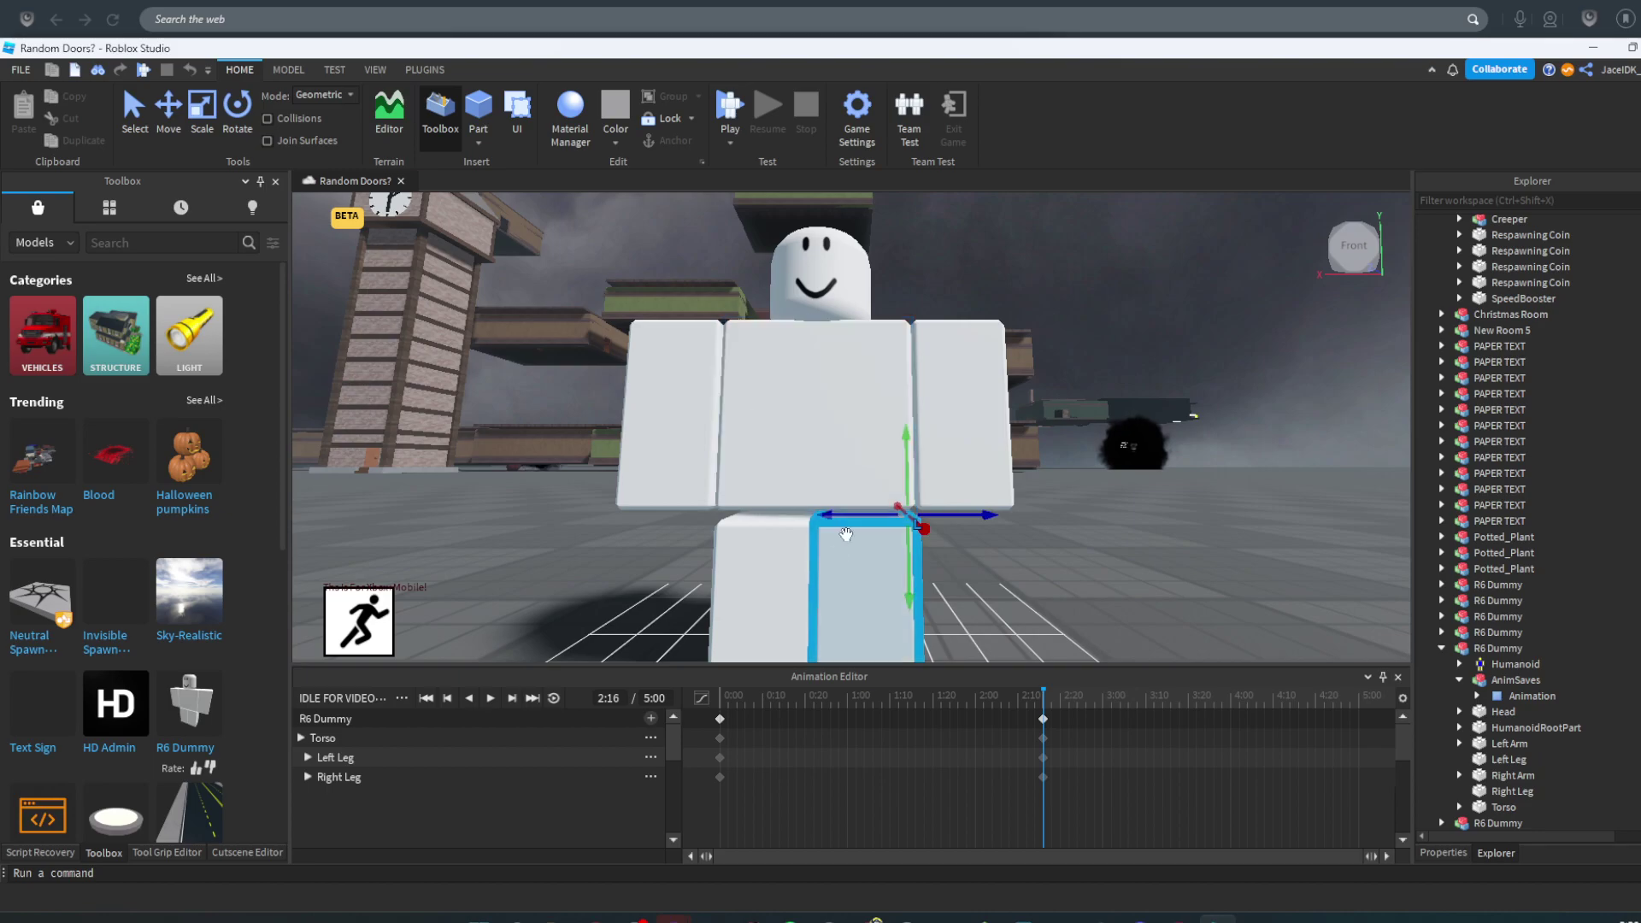
right_drag(908, 472, 932, 540)
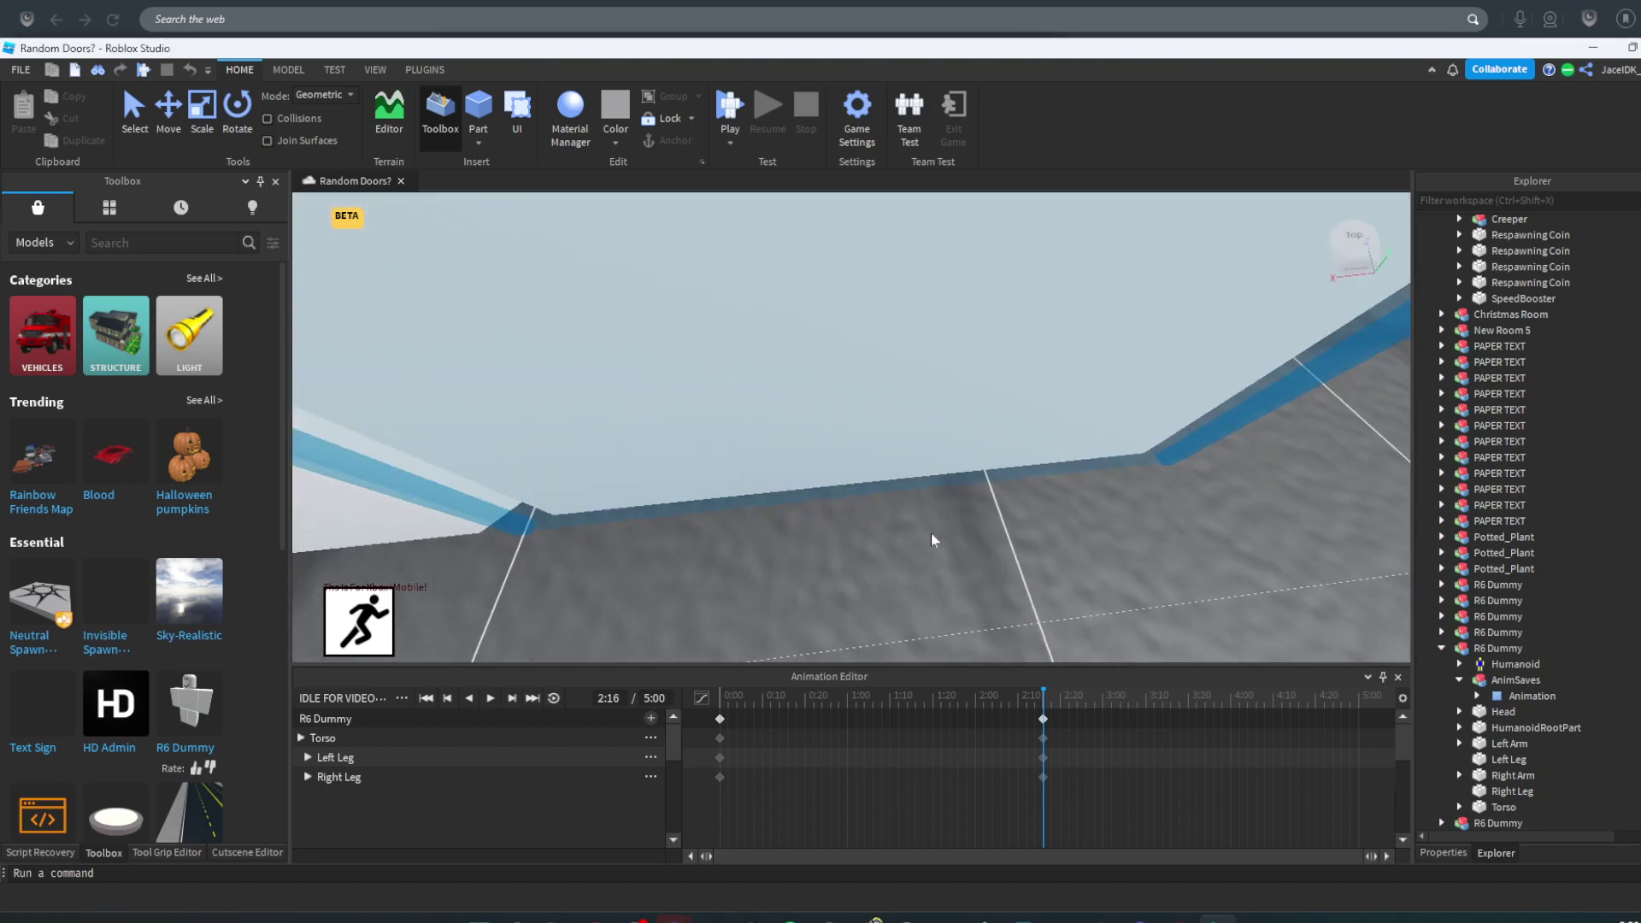
scroll(922, 379, up, 3)
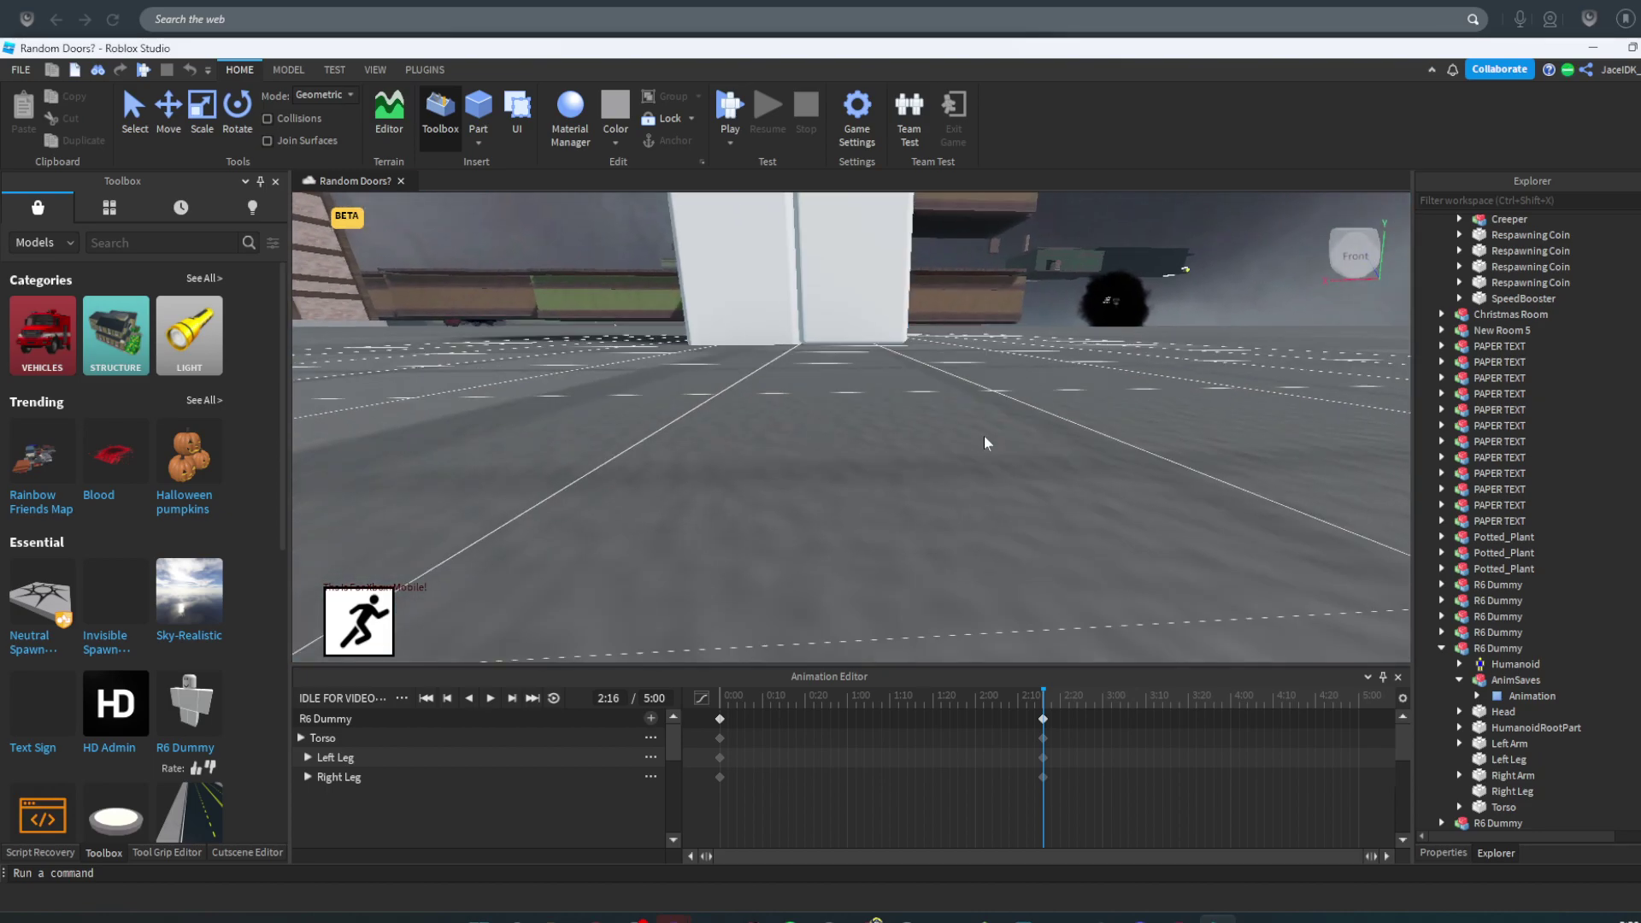
scroll(982, 435, down, 3)
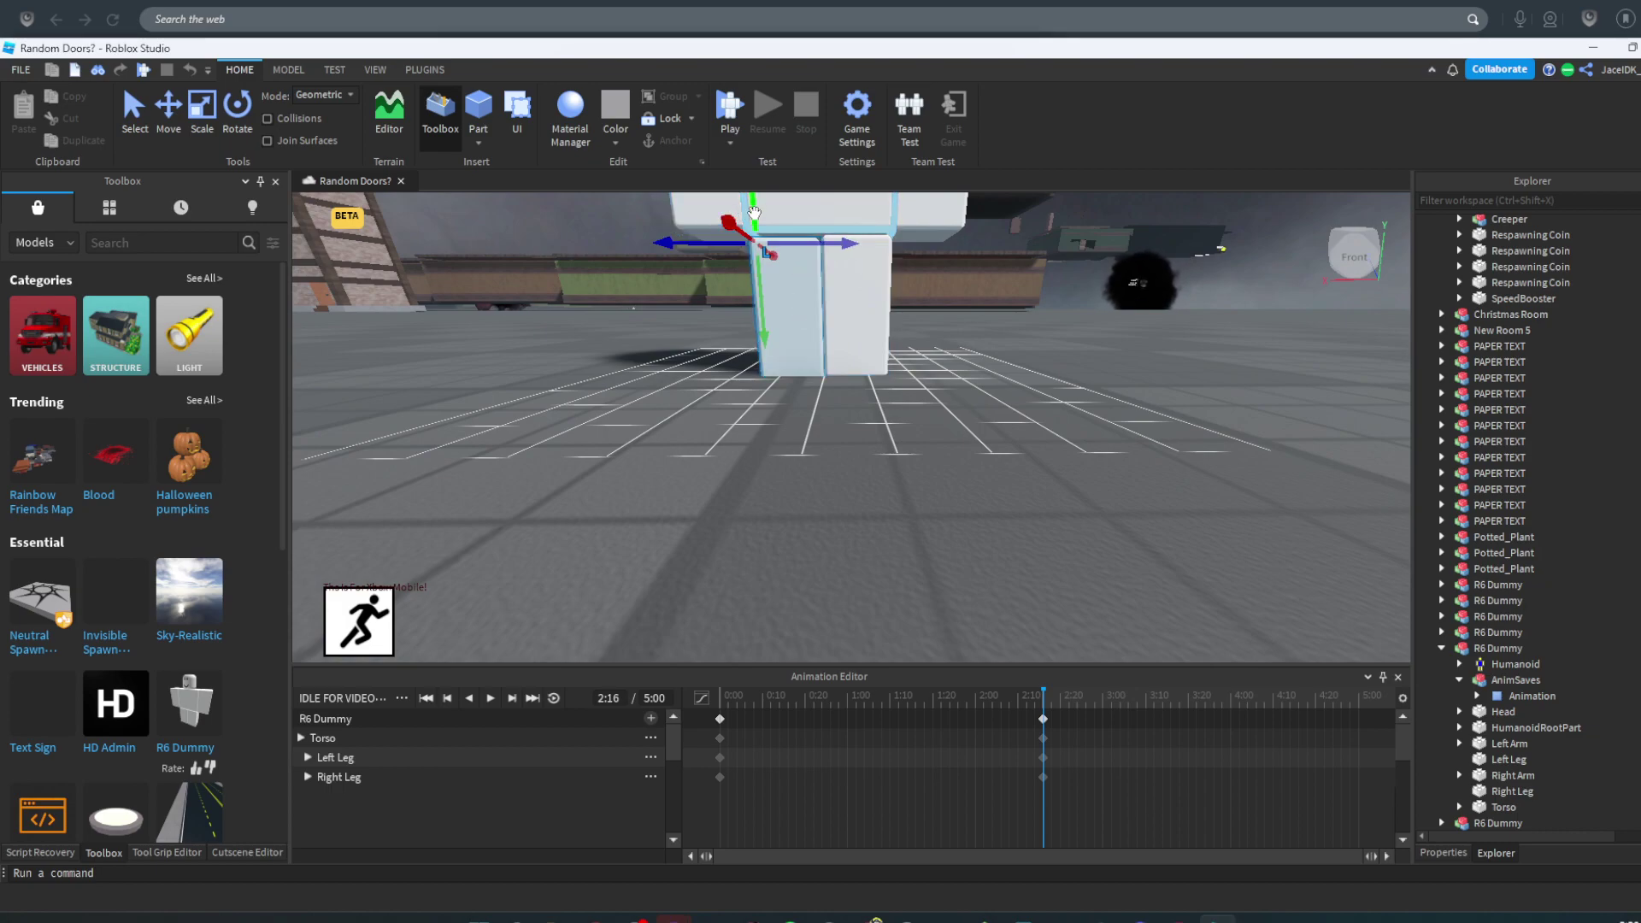
drag(754, 208, 752, 214)
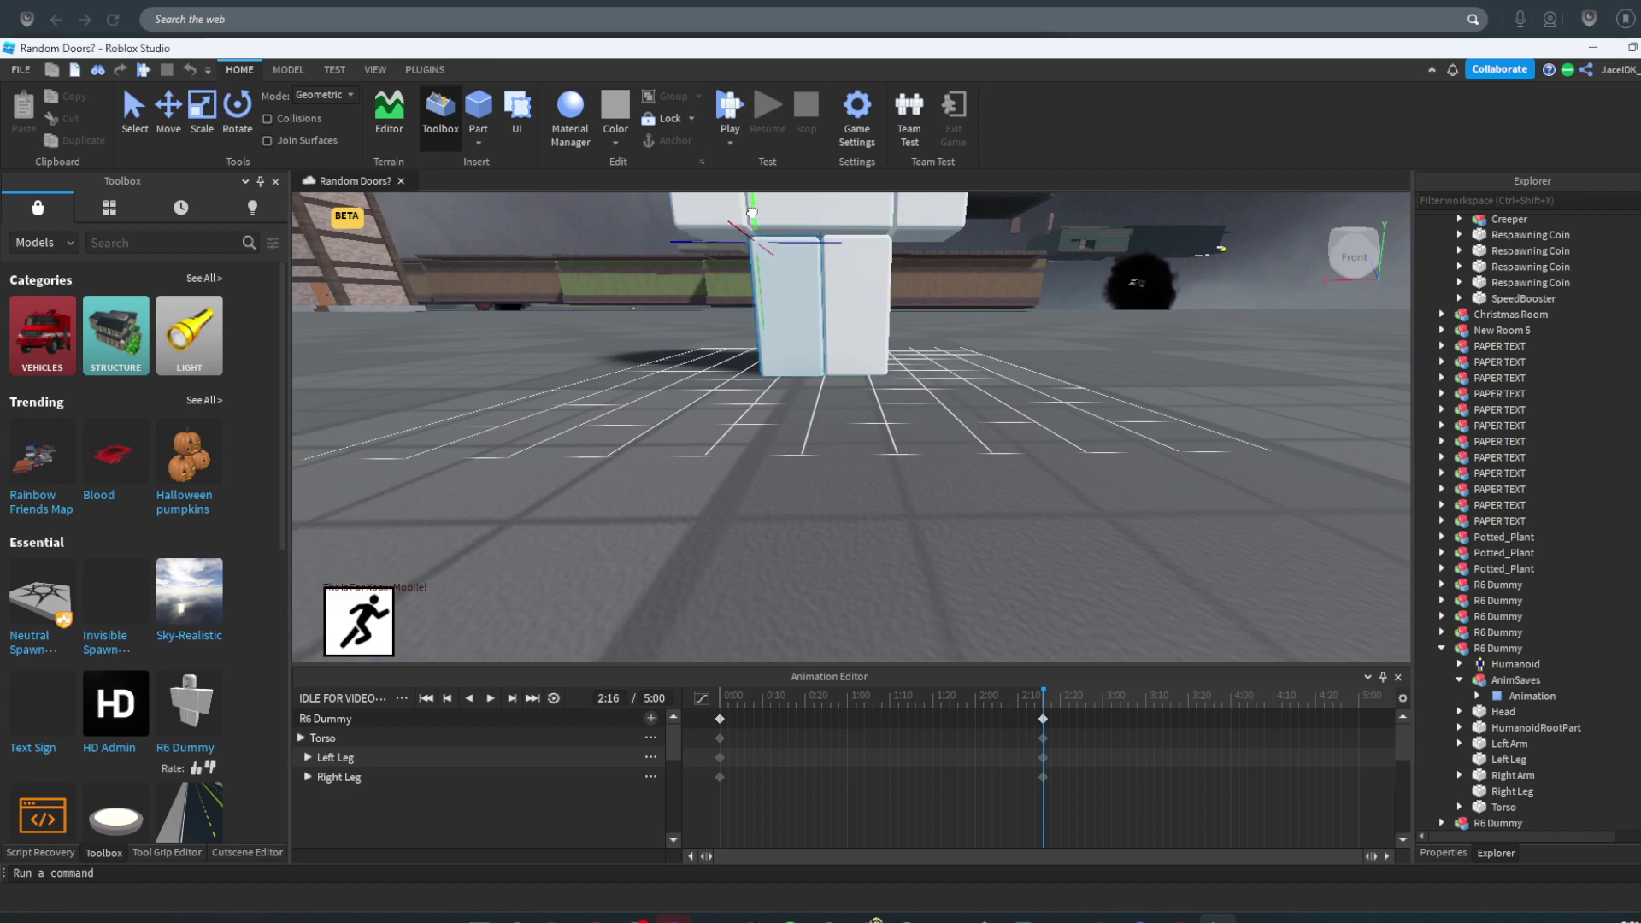
- Rotate the Dummy's left arm outward with the Rotate tool
key(f)
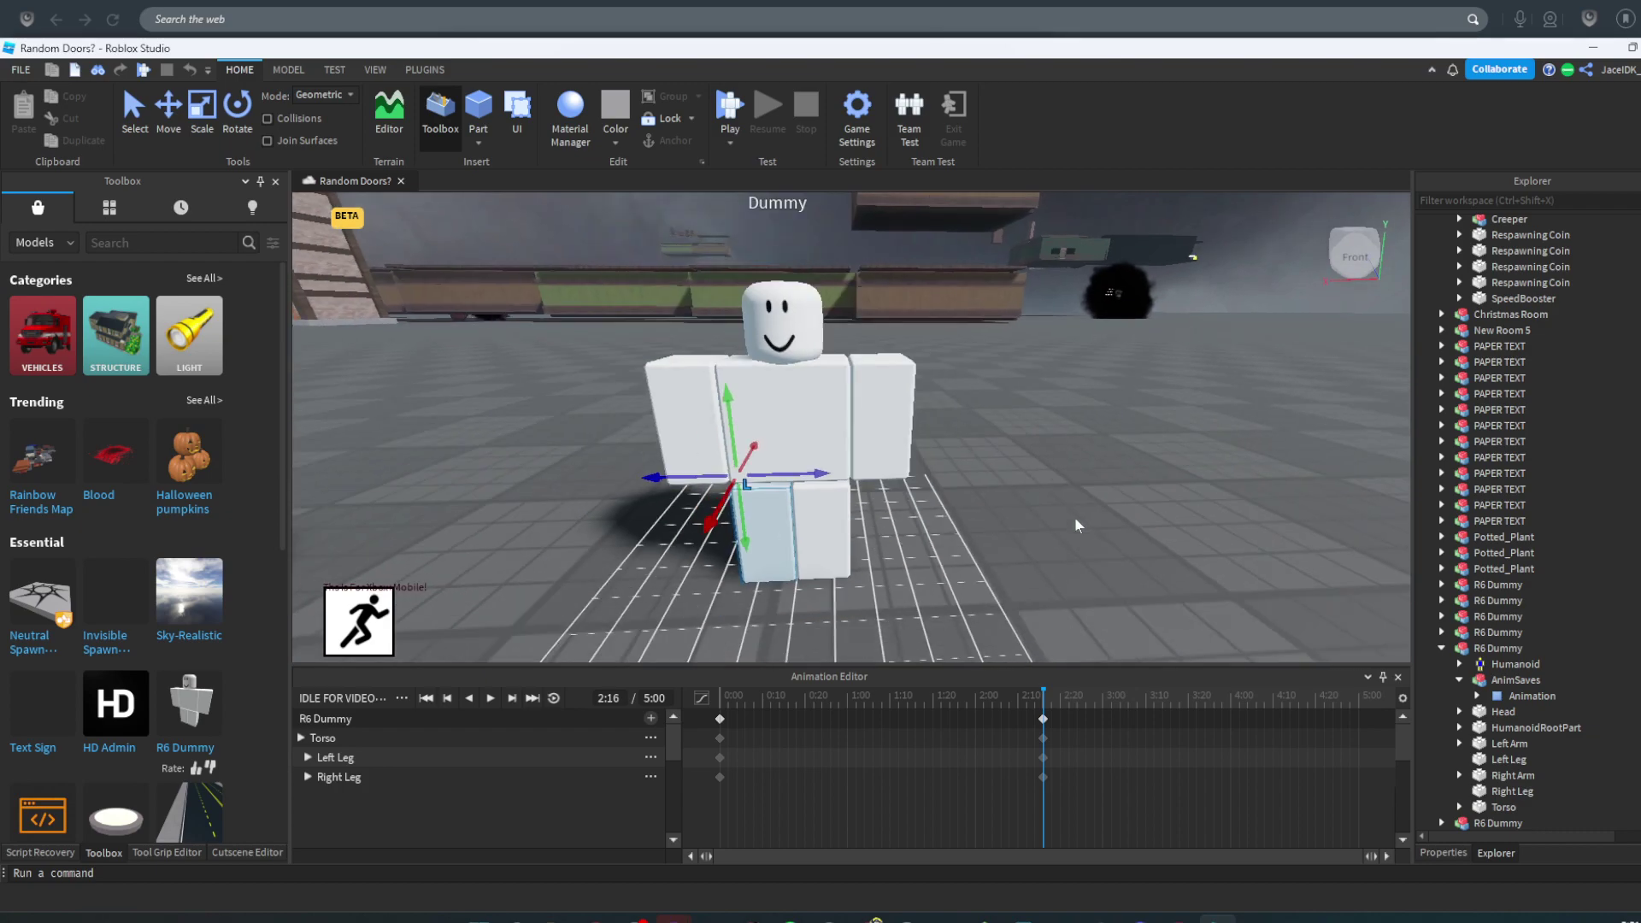
click(913, 425)
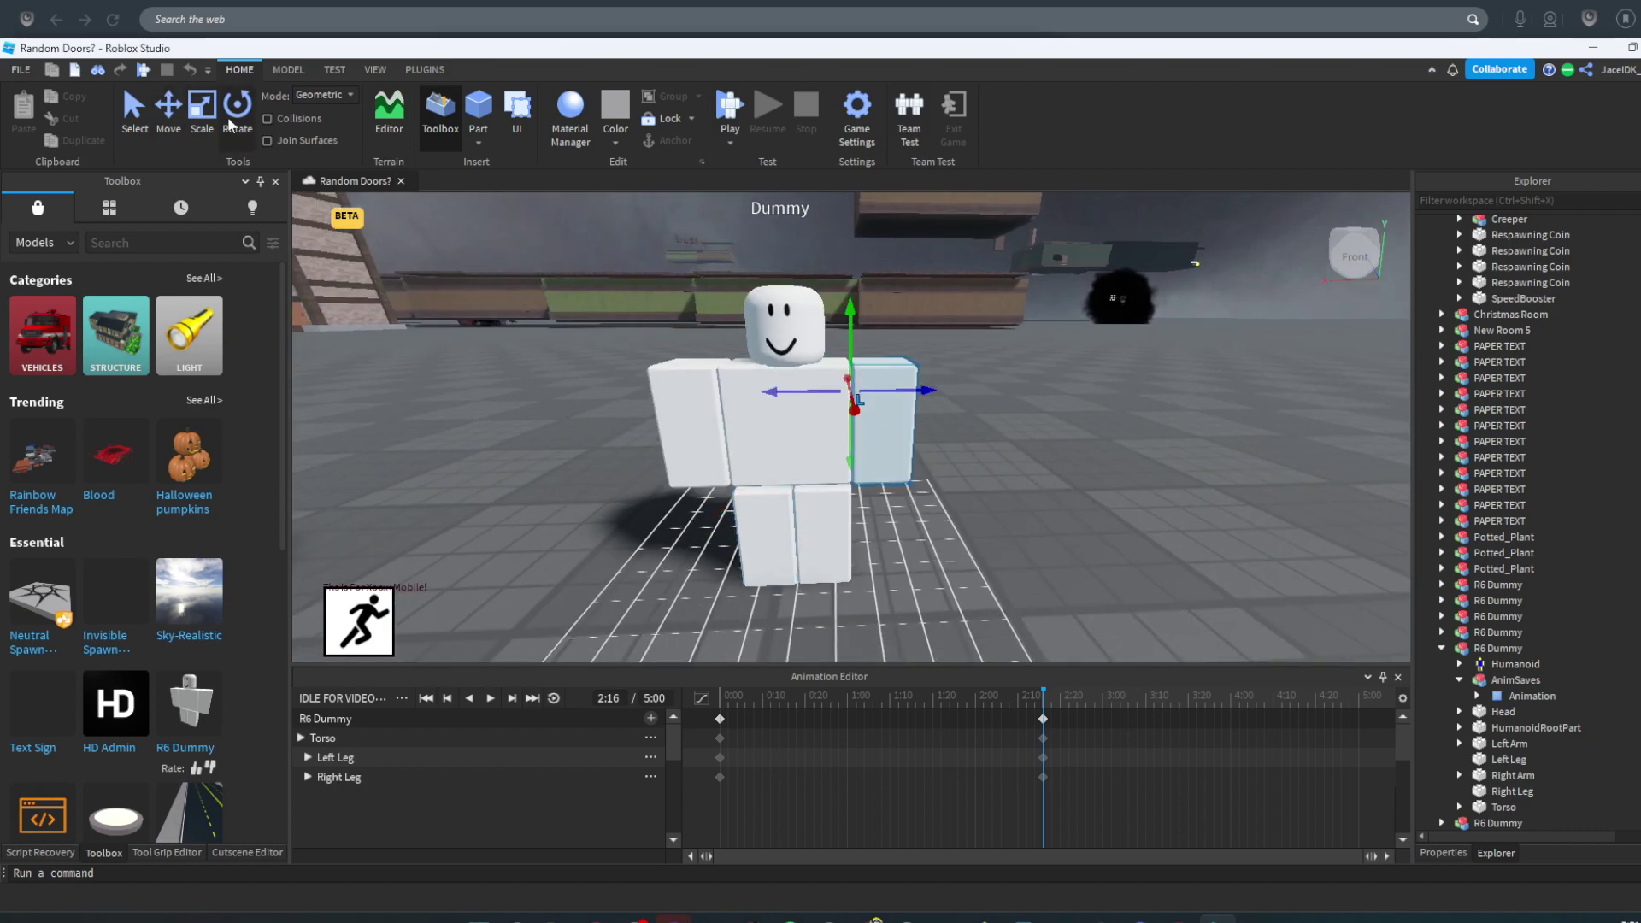
key(ctrl+4)
drag(816, 329, 740, 331)
click(1192, 296)
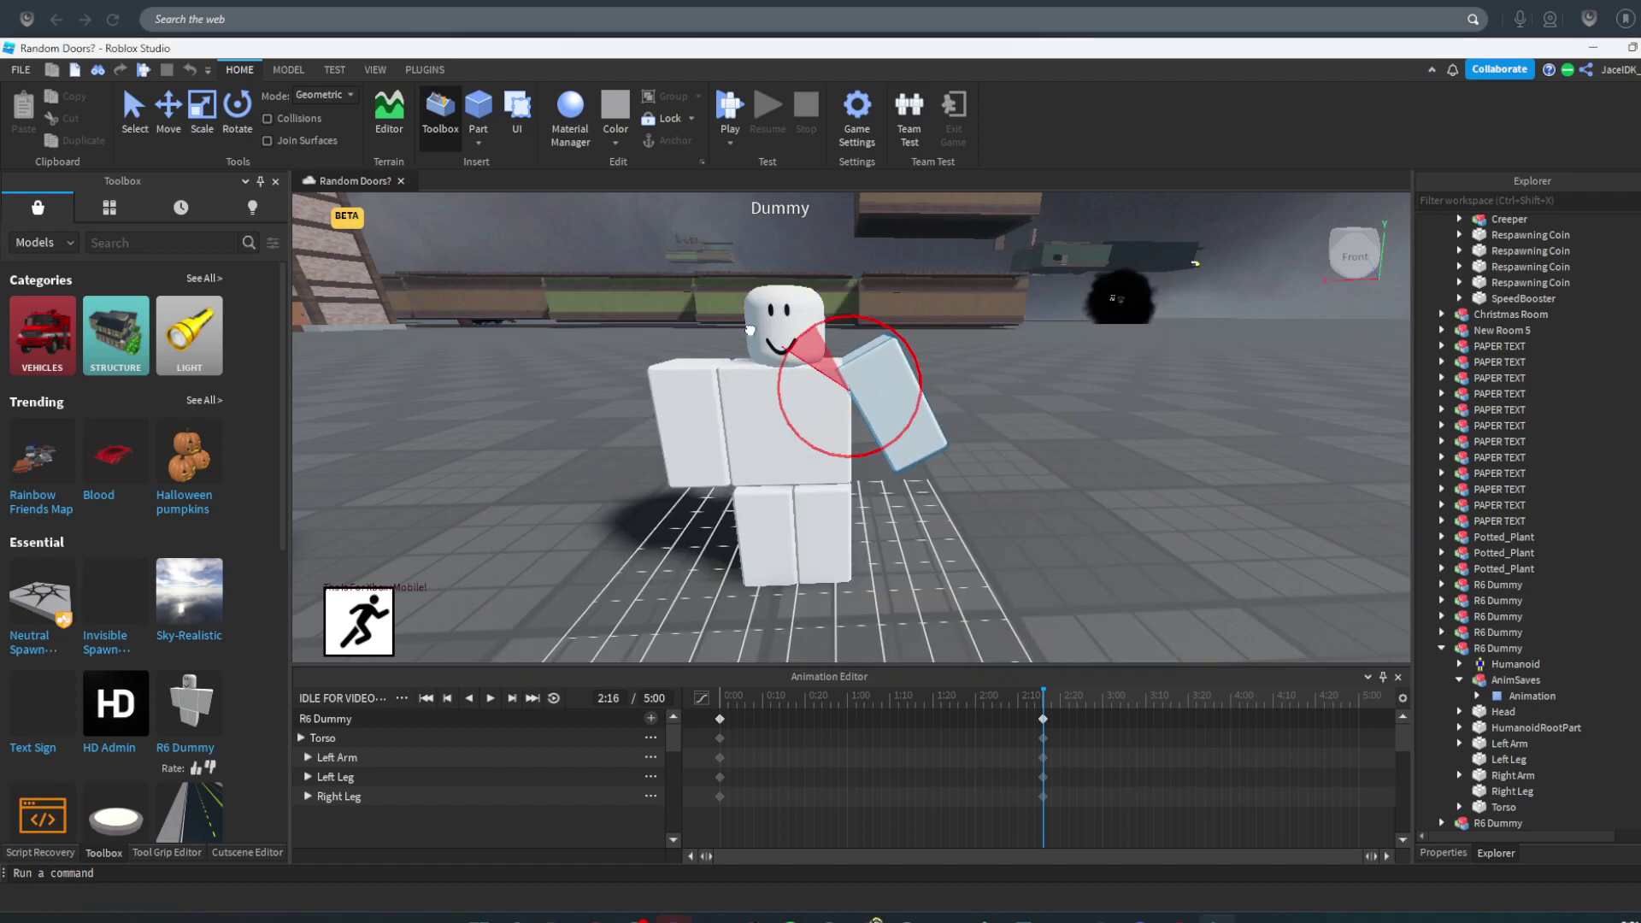
- Swing the left arm further out and rotate the right arm
click(813, 340)
drag(740, 331, 891, 364)
click(862, 368)
click(680, 411)
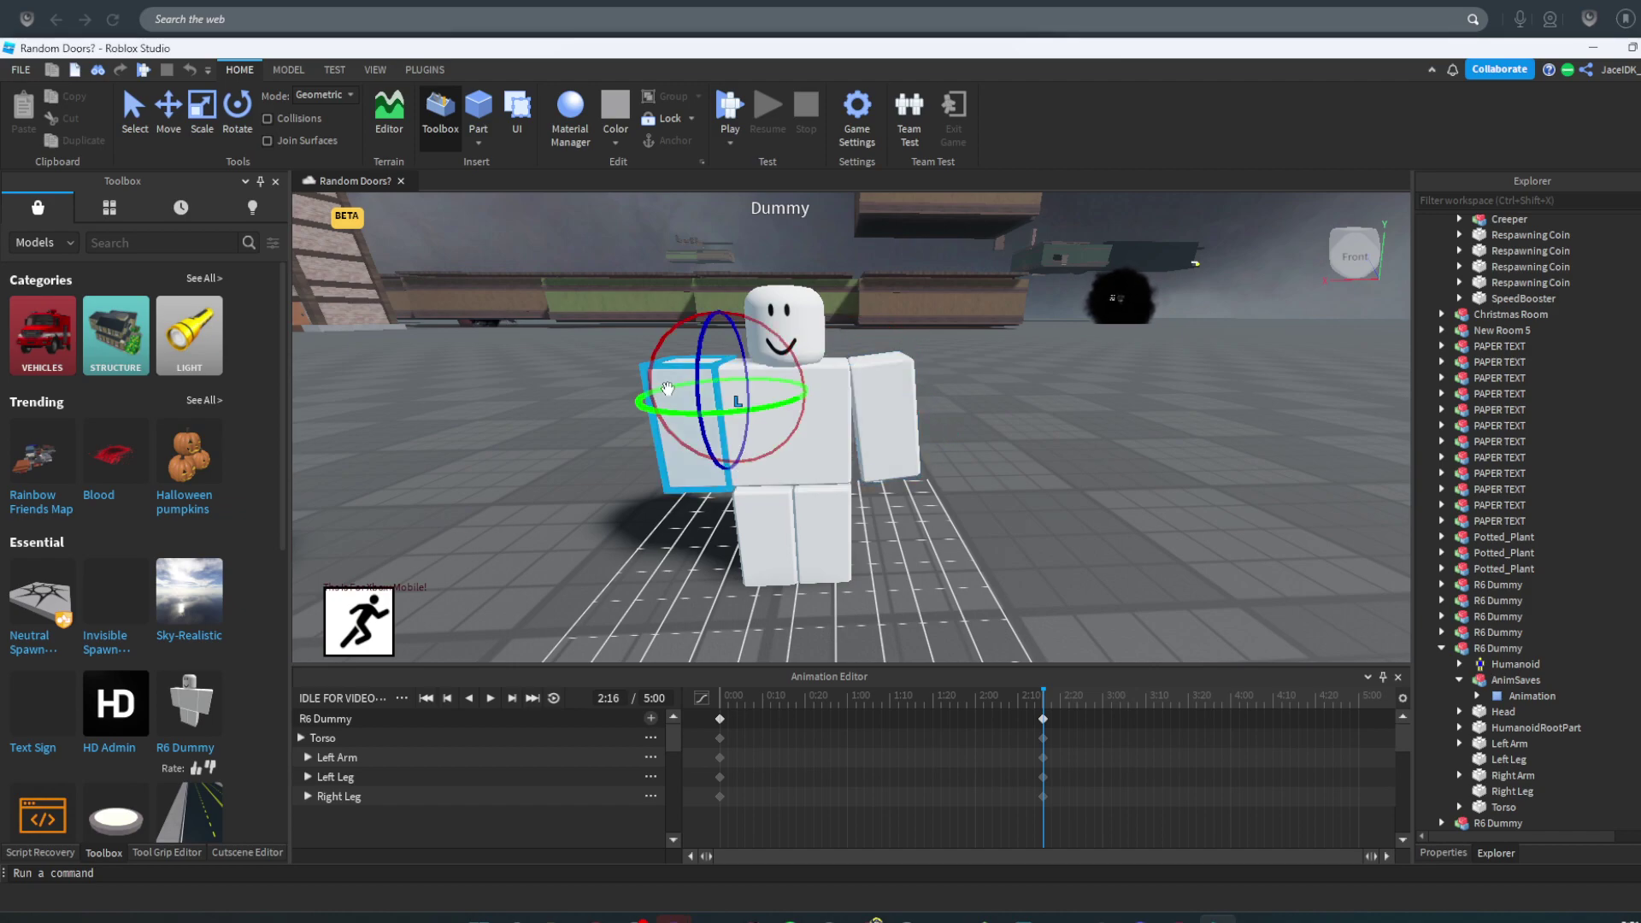
drag(669, 326, 684, 315)
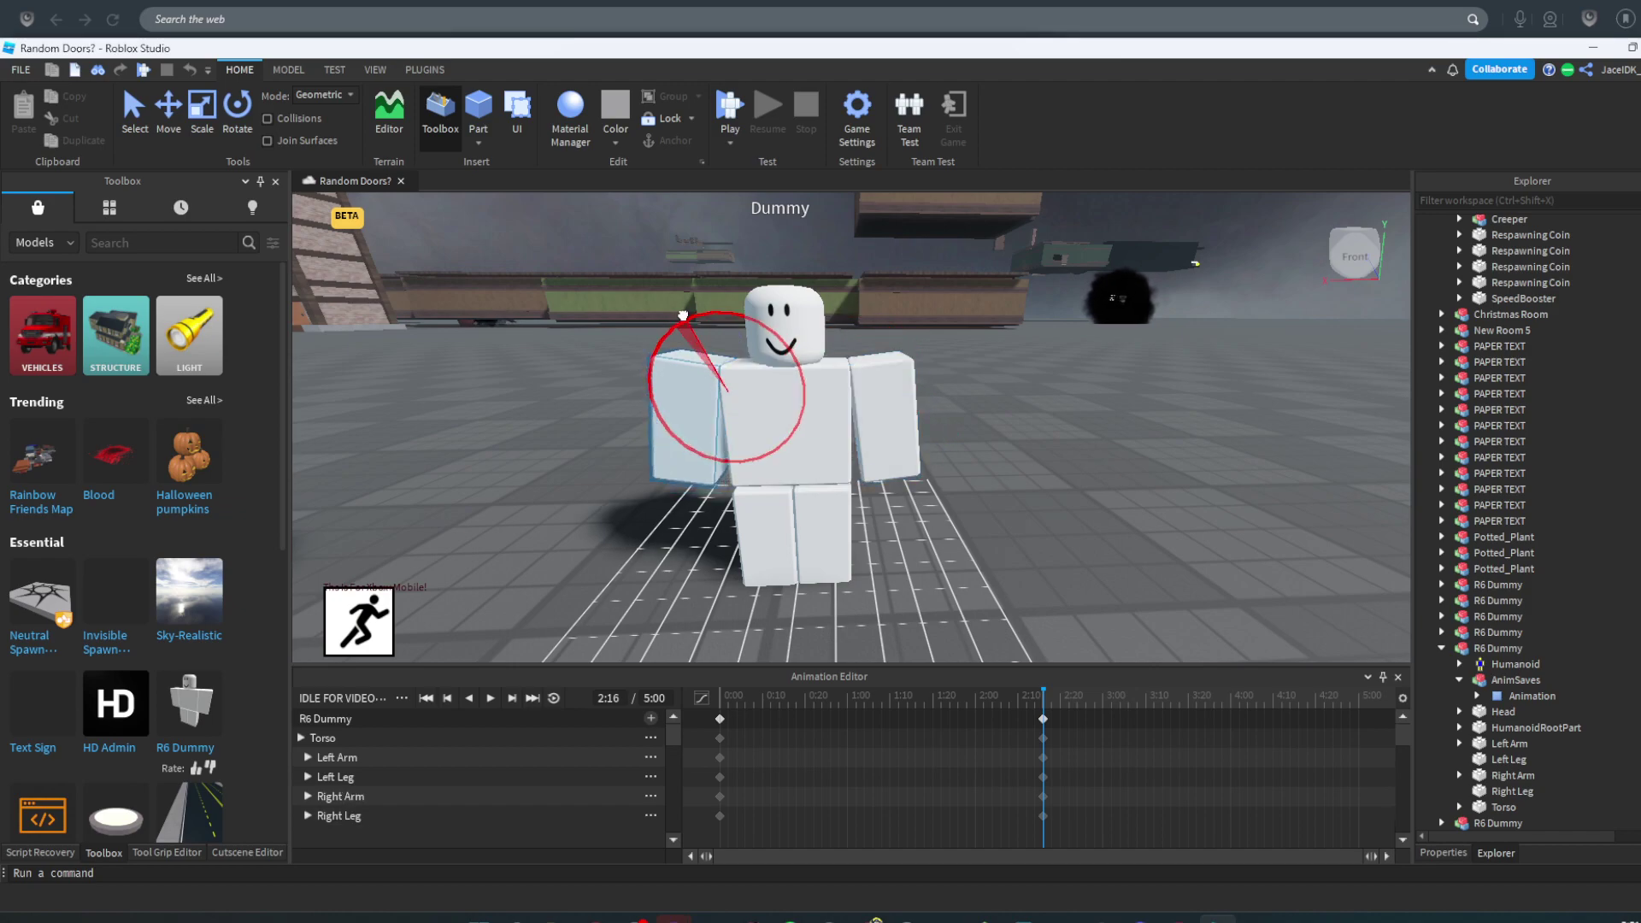
drag(684, 316, 677, 336)
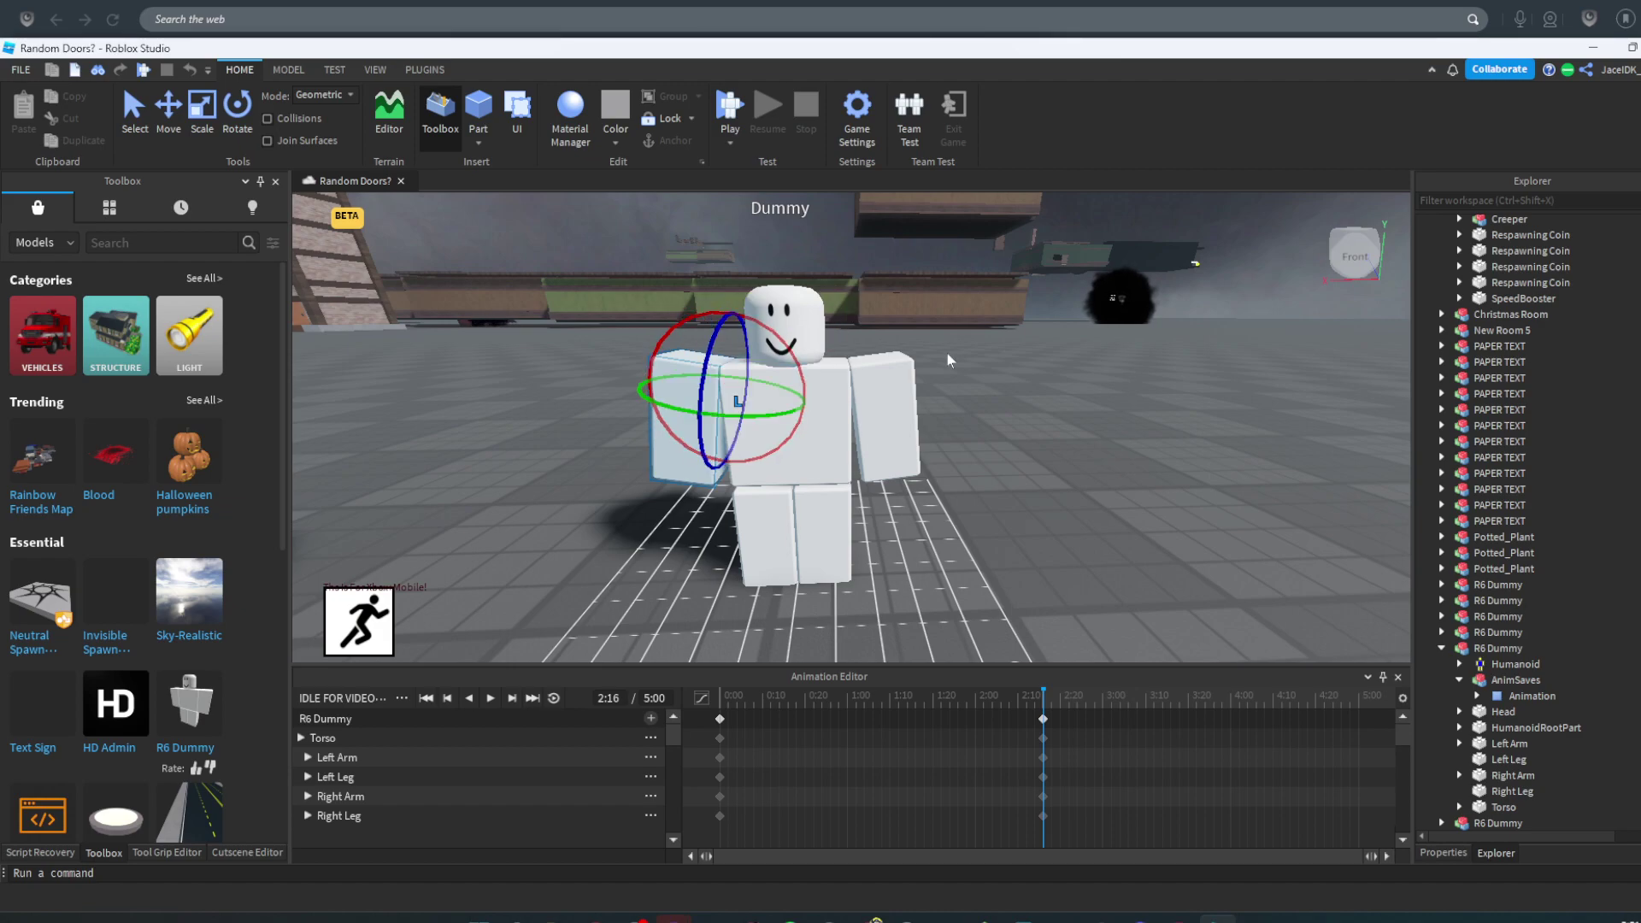
- Raise the head slightly, then lower it at 5:00 to add the closing keyframe
click(782, 321)
click(168, 123)
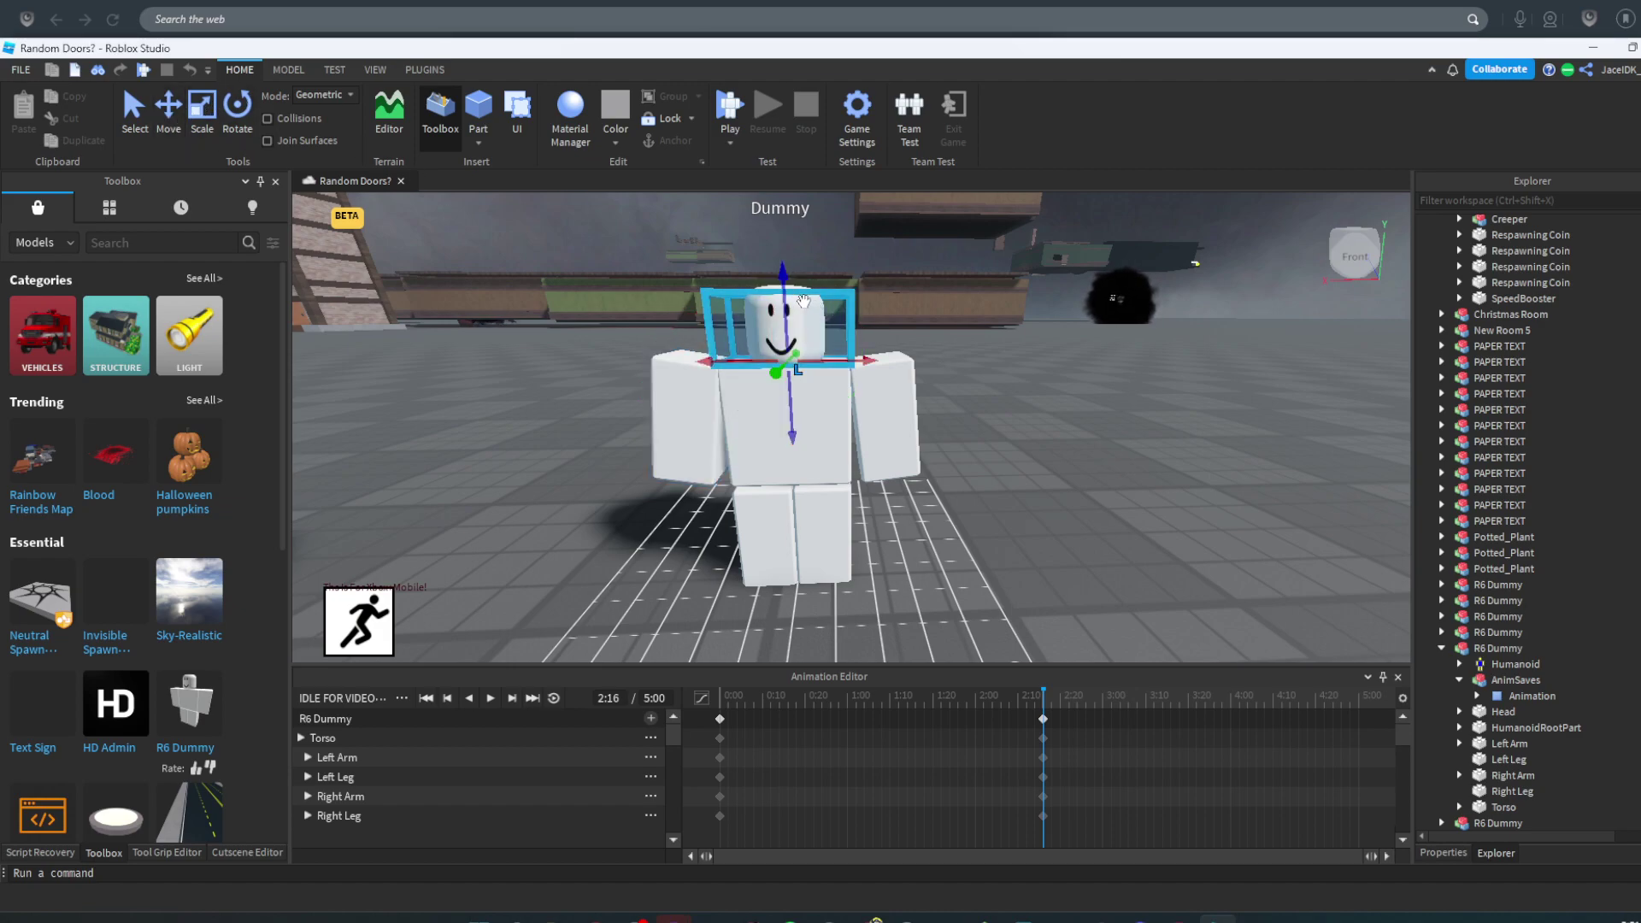
drag(782, 292, 782, 286)
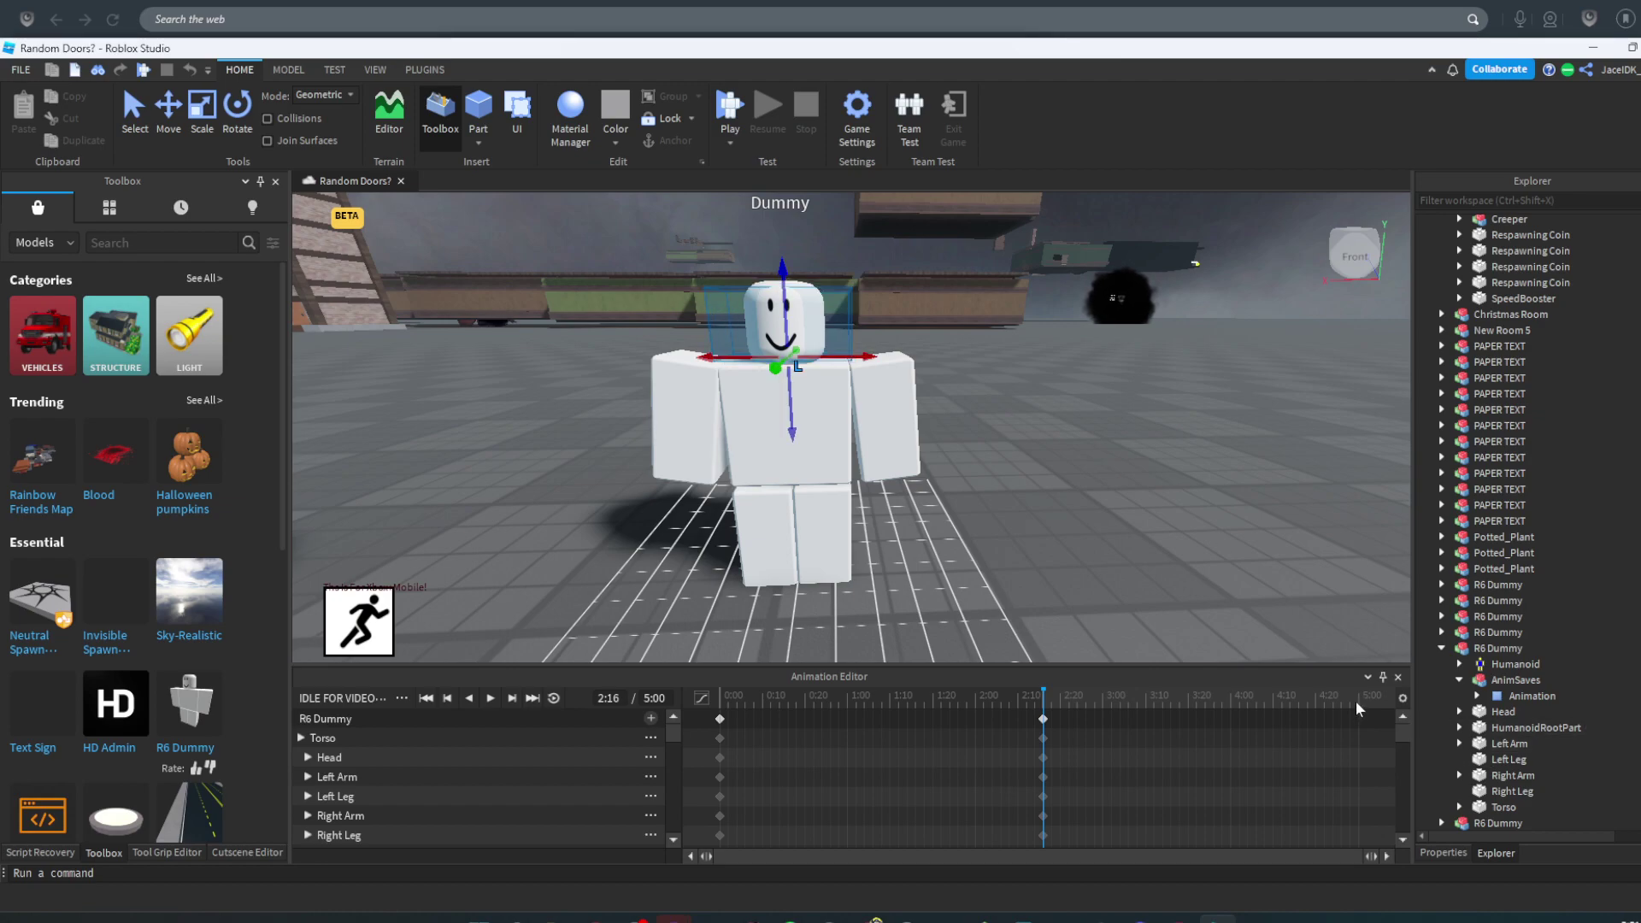
click(1354, 702)
click(1360, 701)
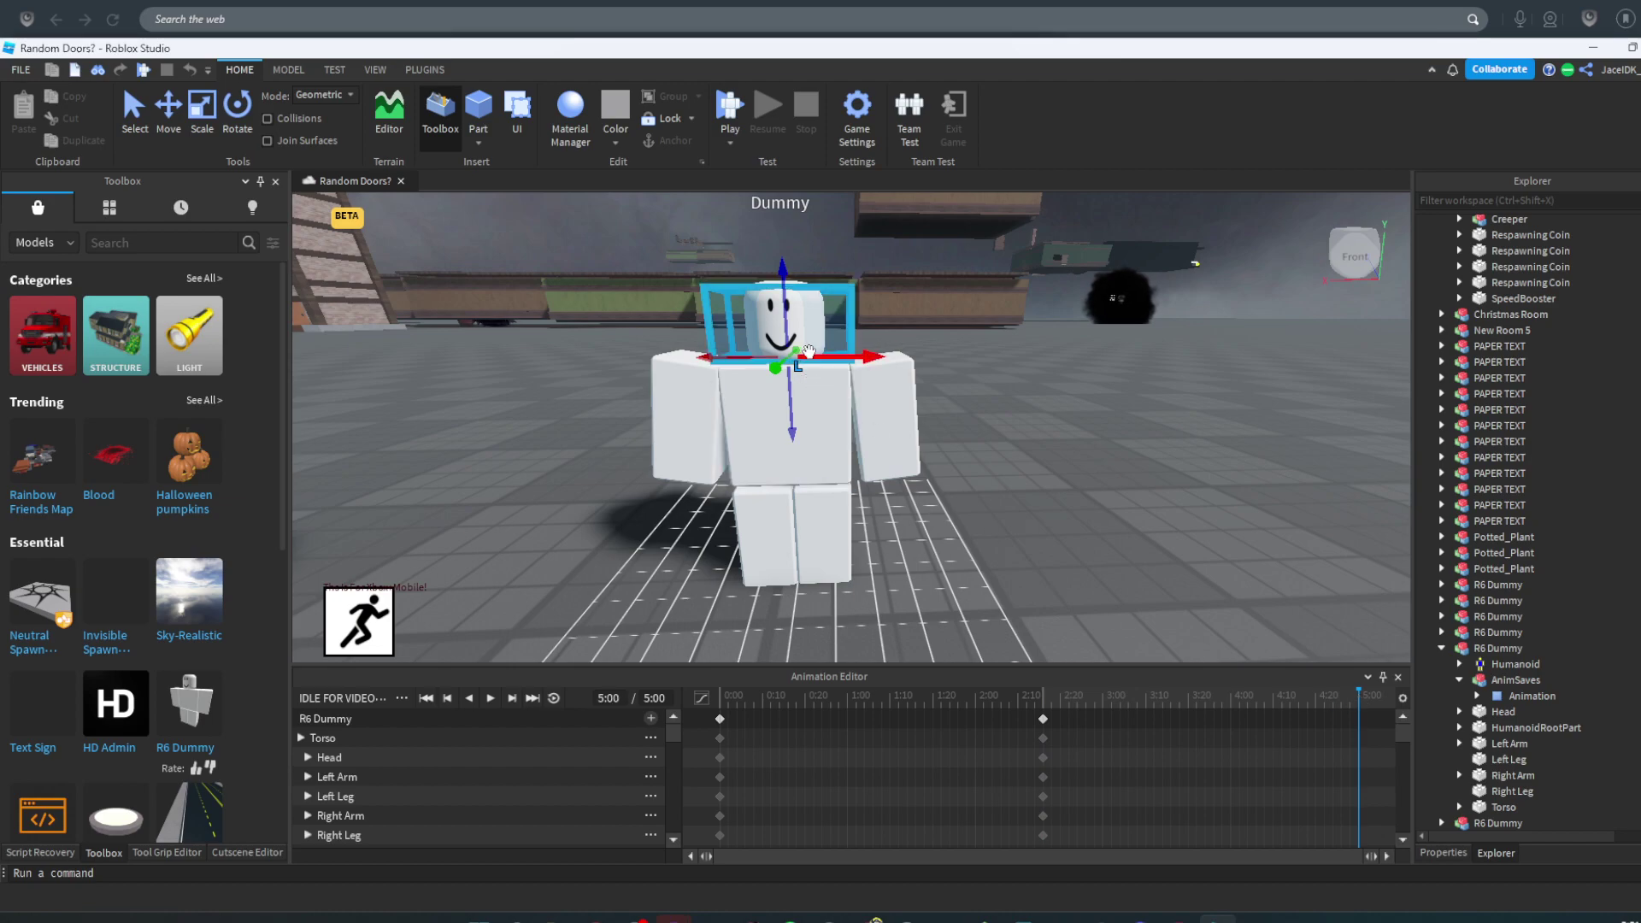
drag(793, 407, 794, 412)
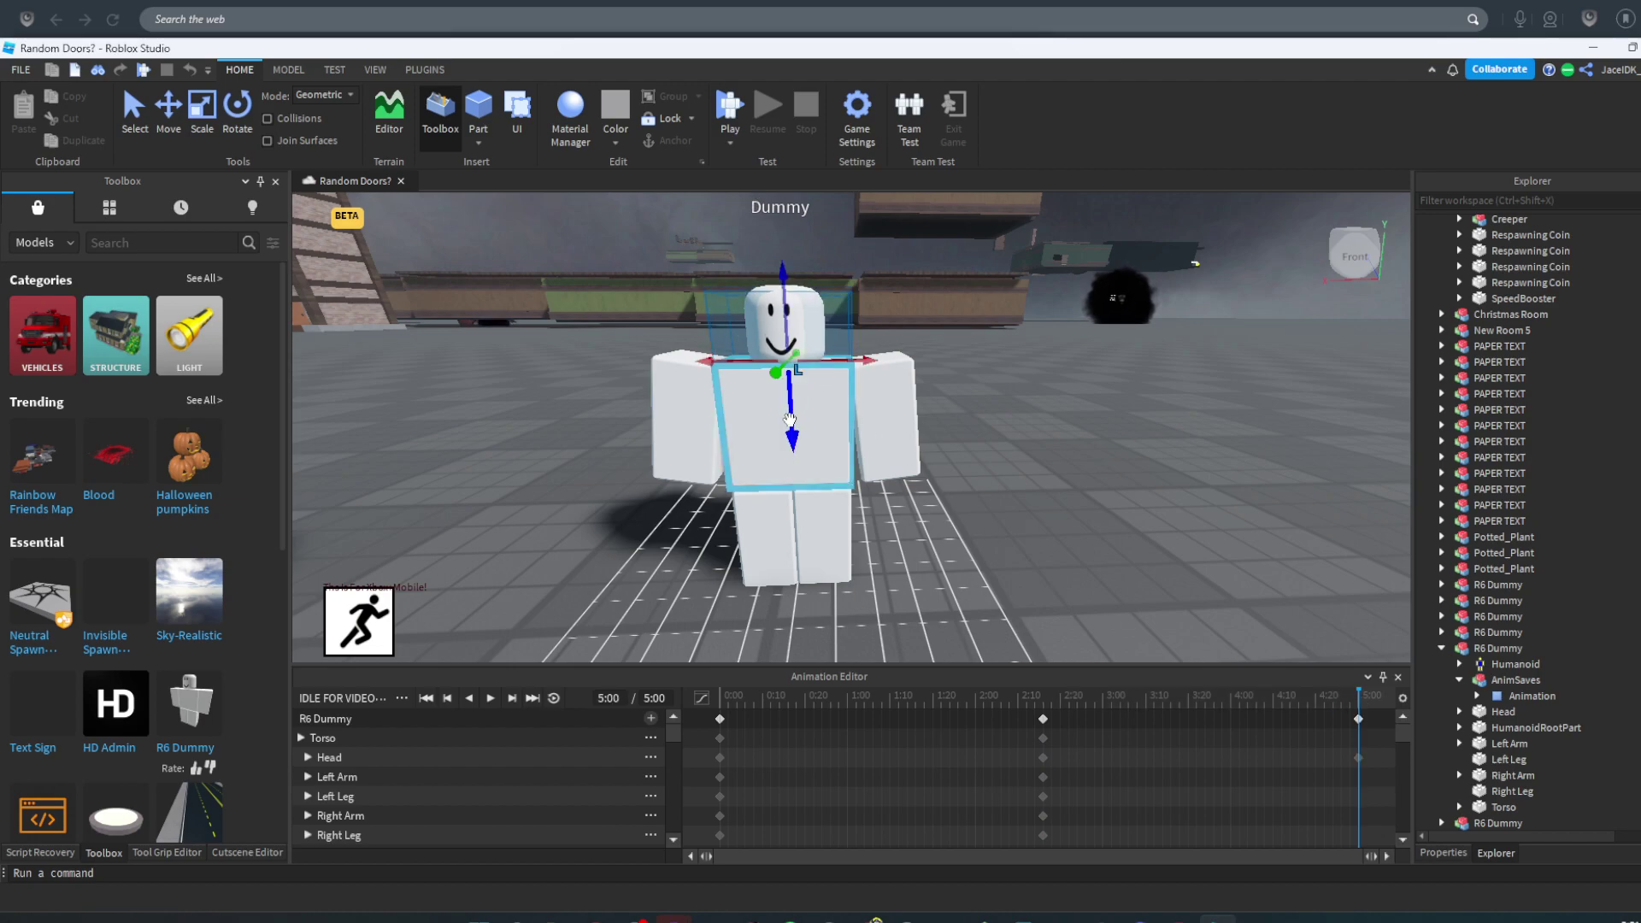
click(728, 701)
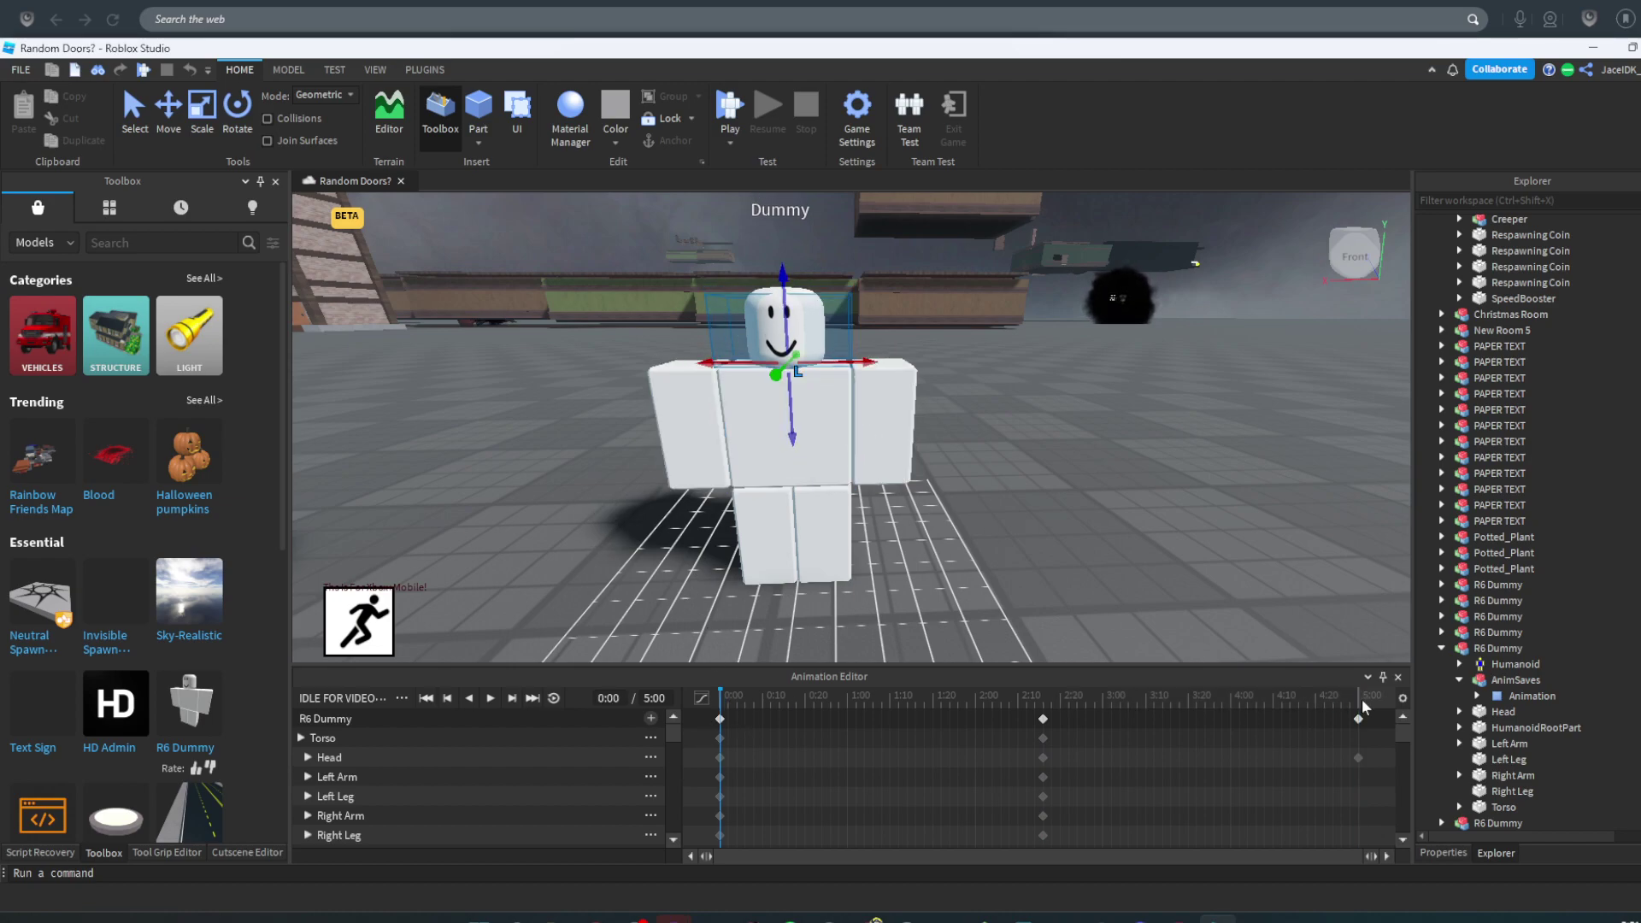
click(1355, 697)
scroll(903, 492, up, 5)
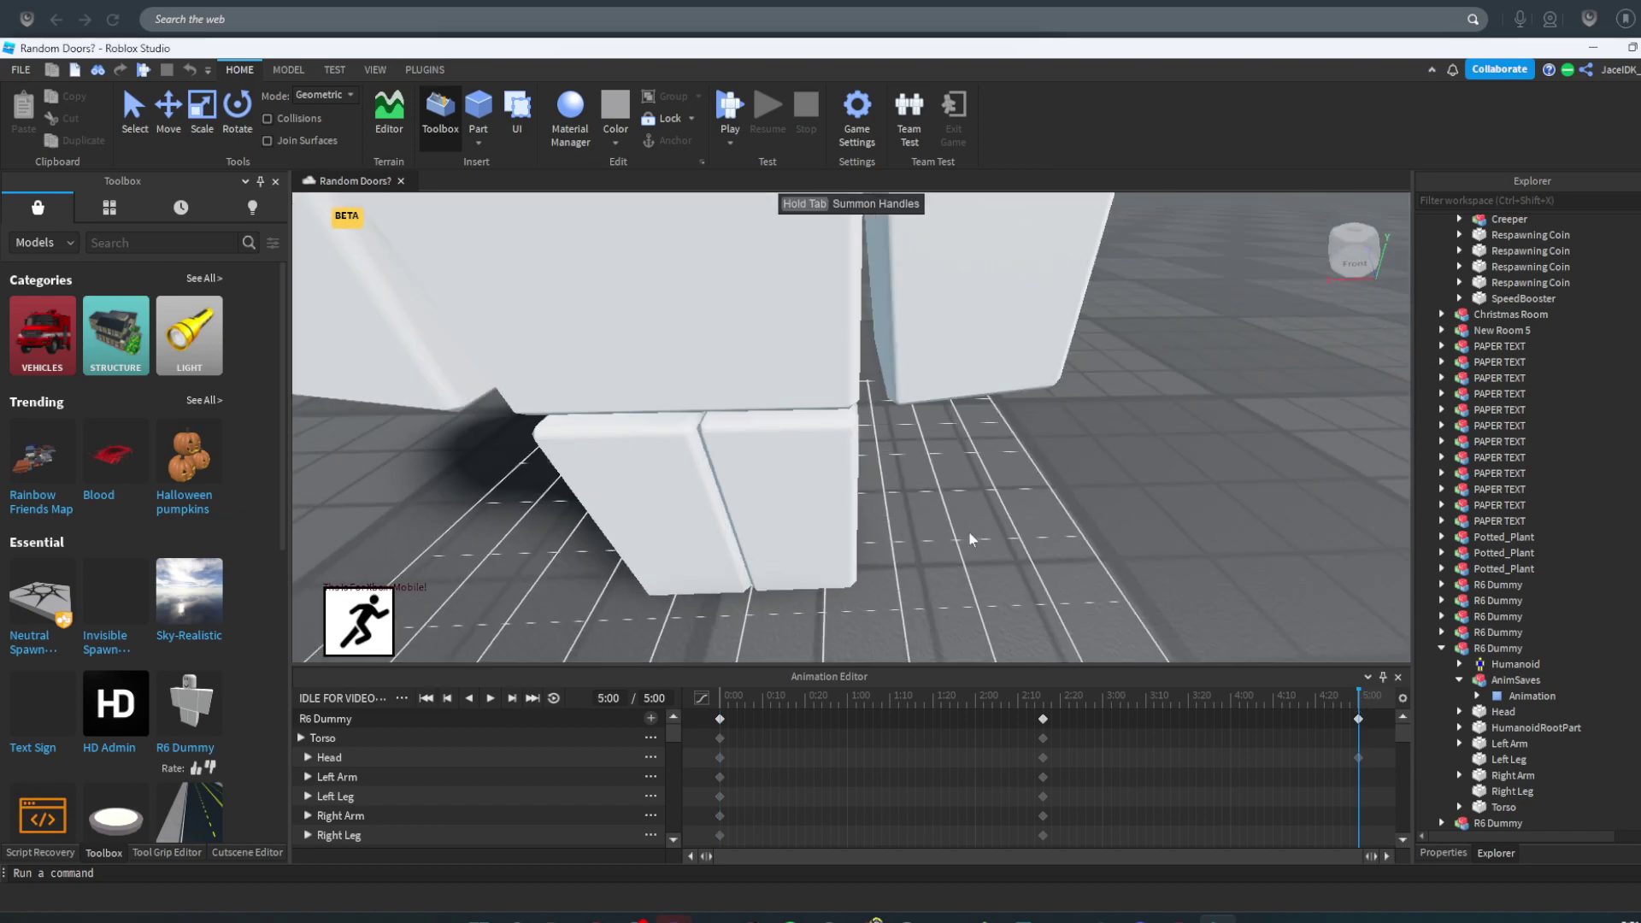
scroll(968, 531, down, 4)
- Nudge the right leg and torso at 5:00 back toward standing upright
click(782, 412)
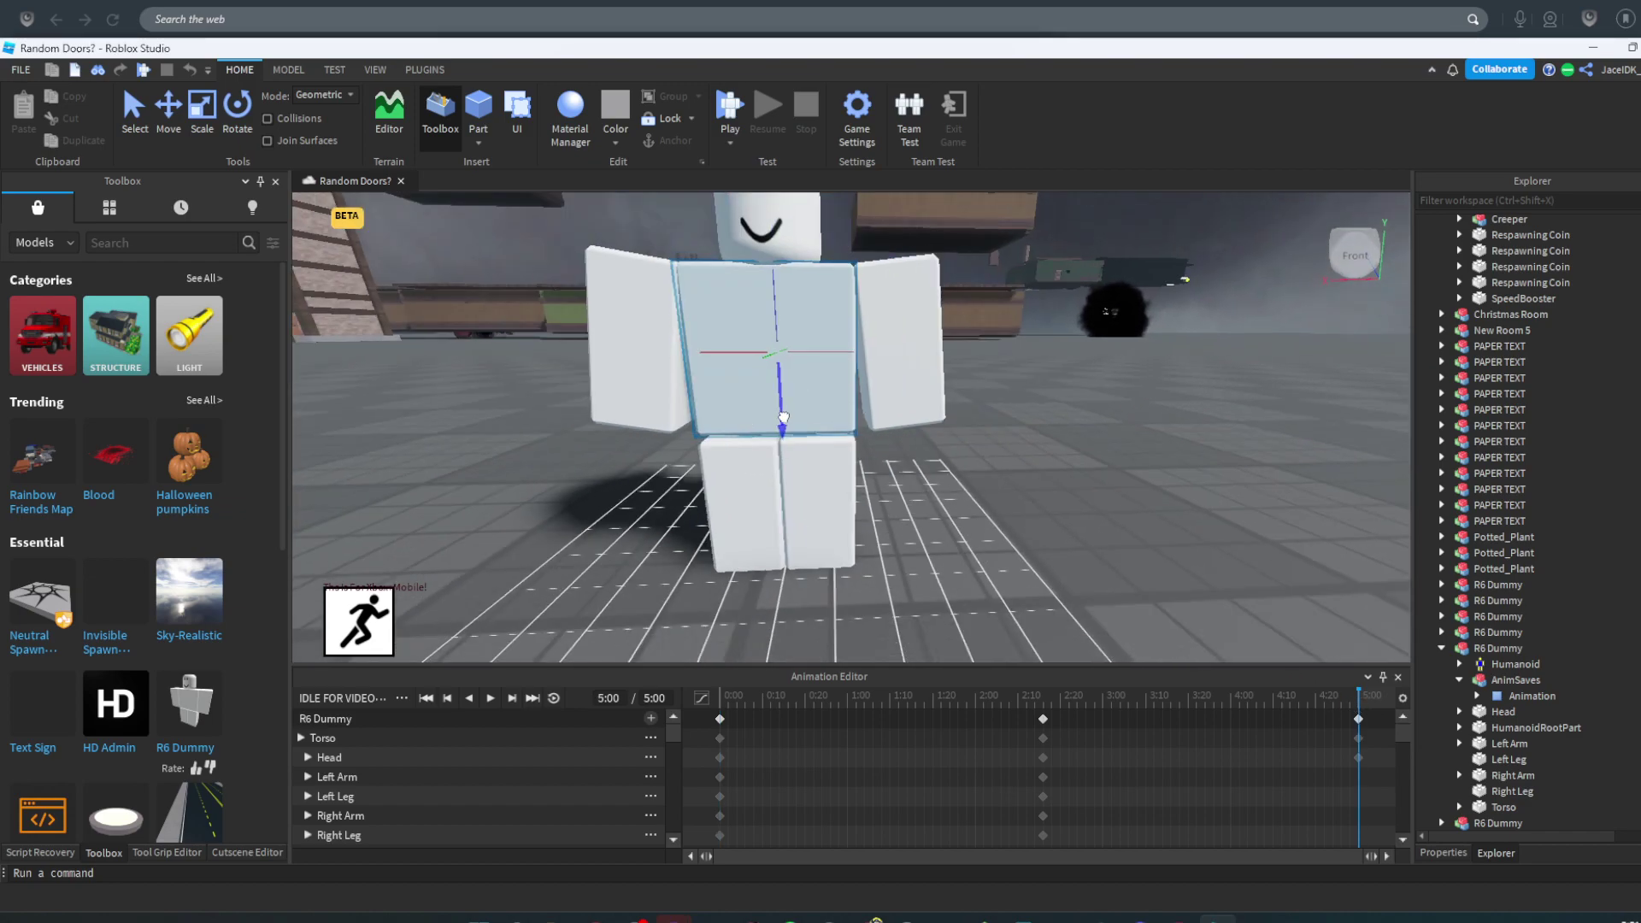
click(807, 475)
drag(852, 391, 854, 389)
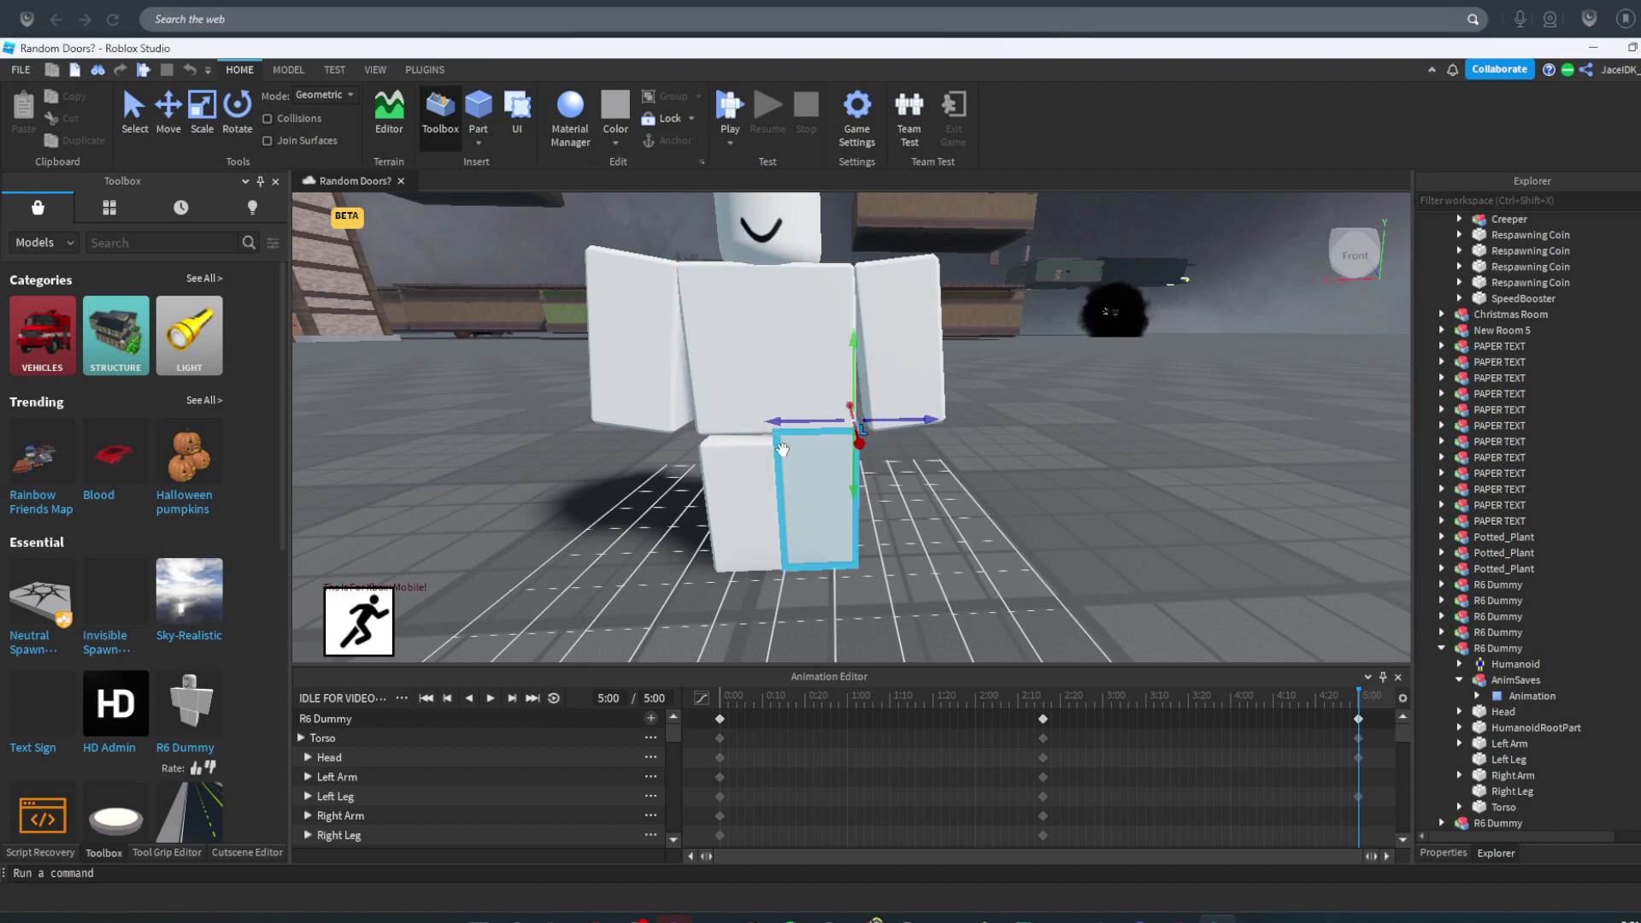
click(785, 400)
scroll(820, 398, up, 5)
click(850, 615)
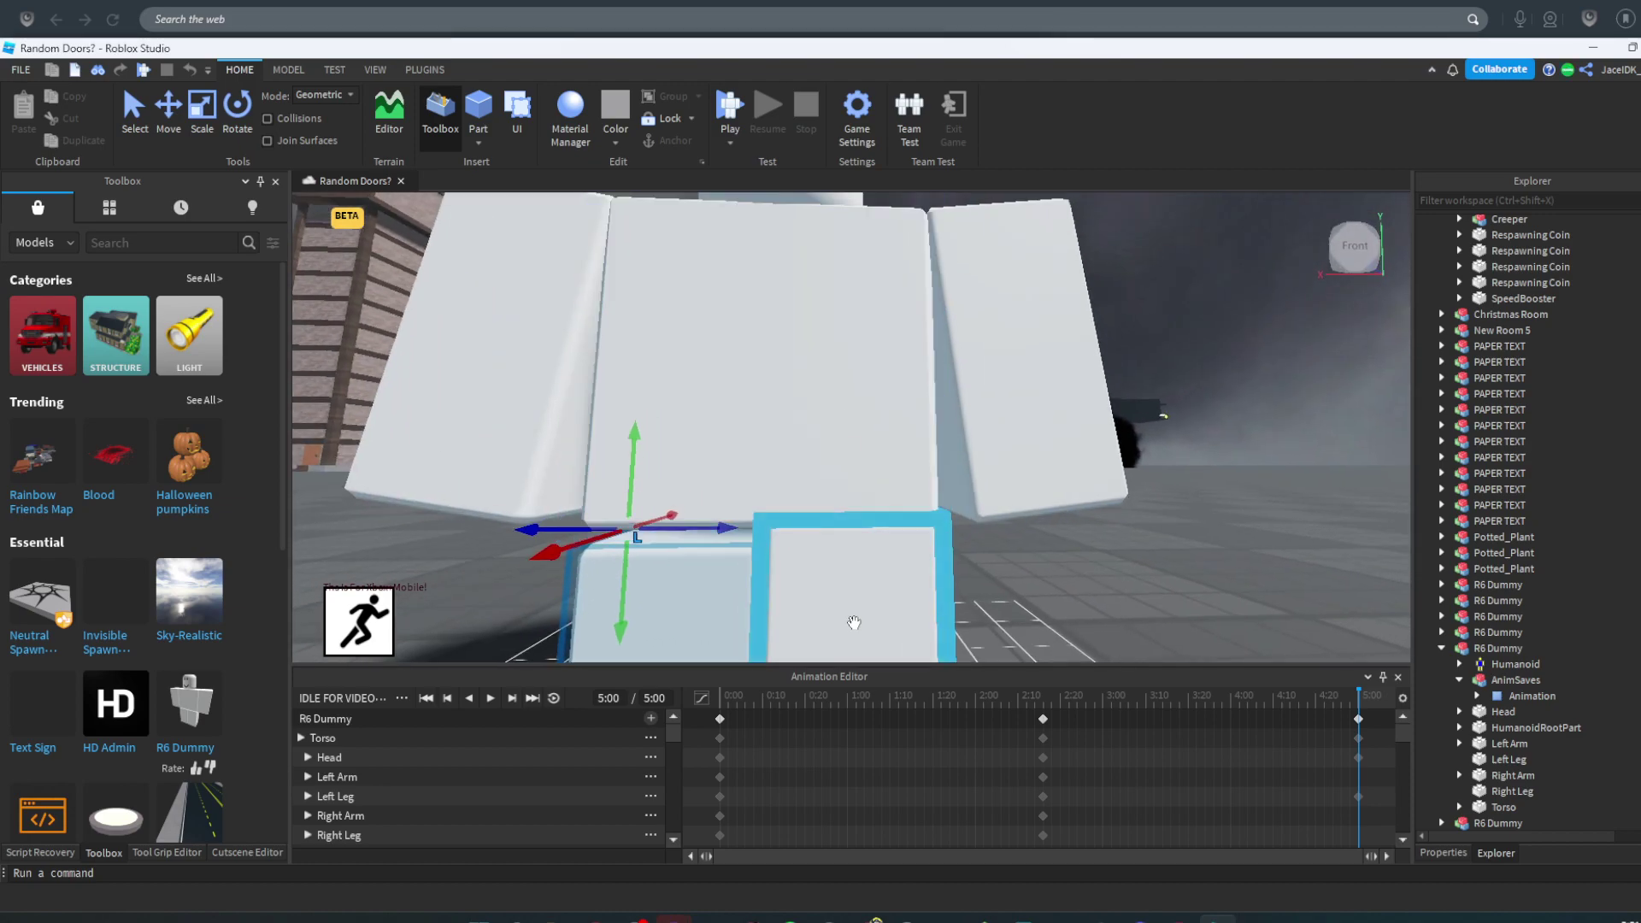
right_drag(1065, 598, 1007, 573)
click(629, 456)
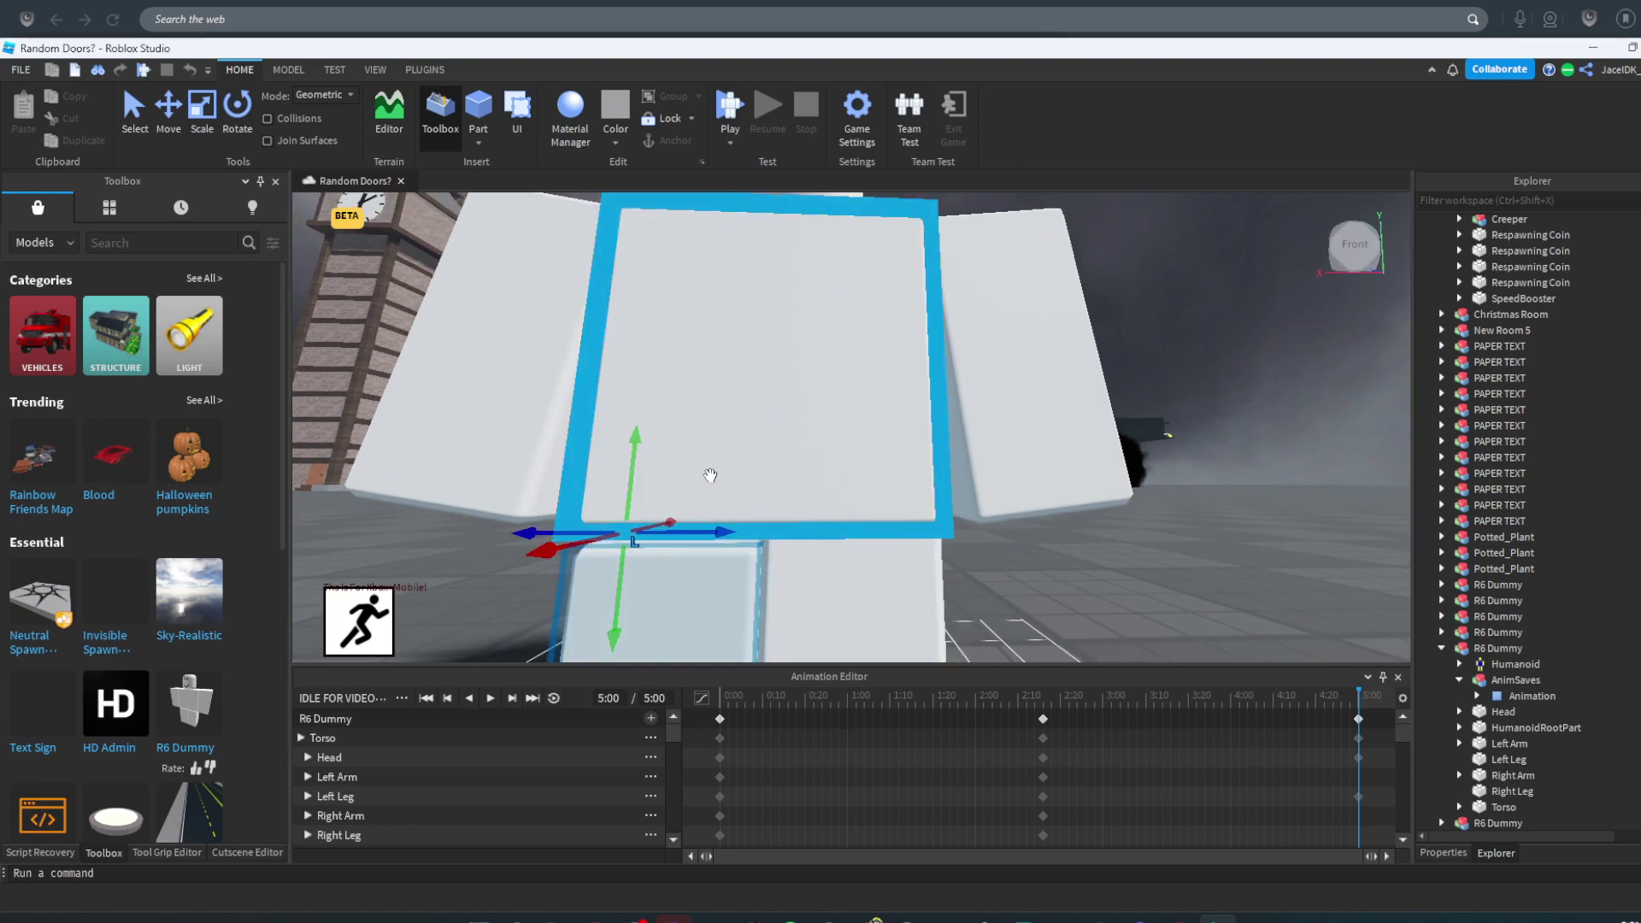
click(654, 603)
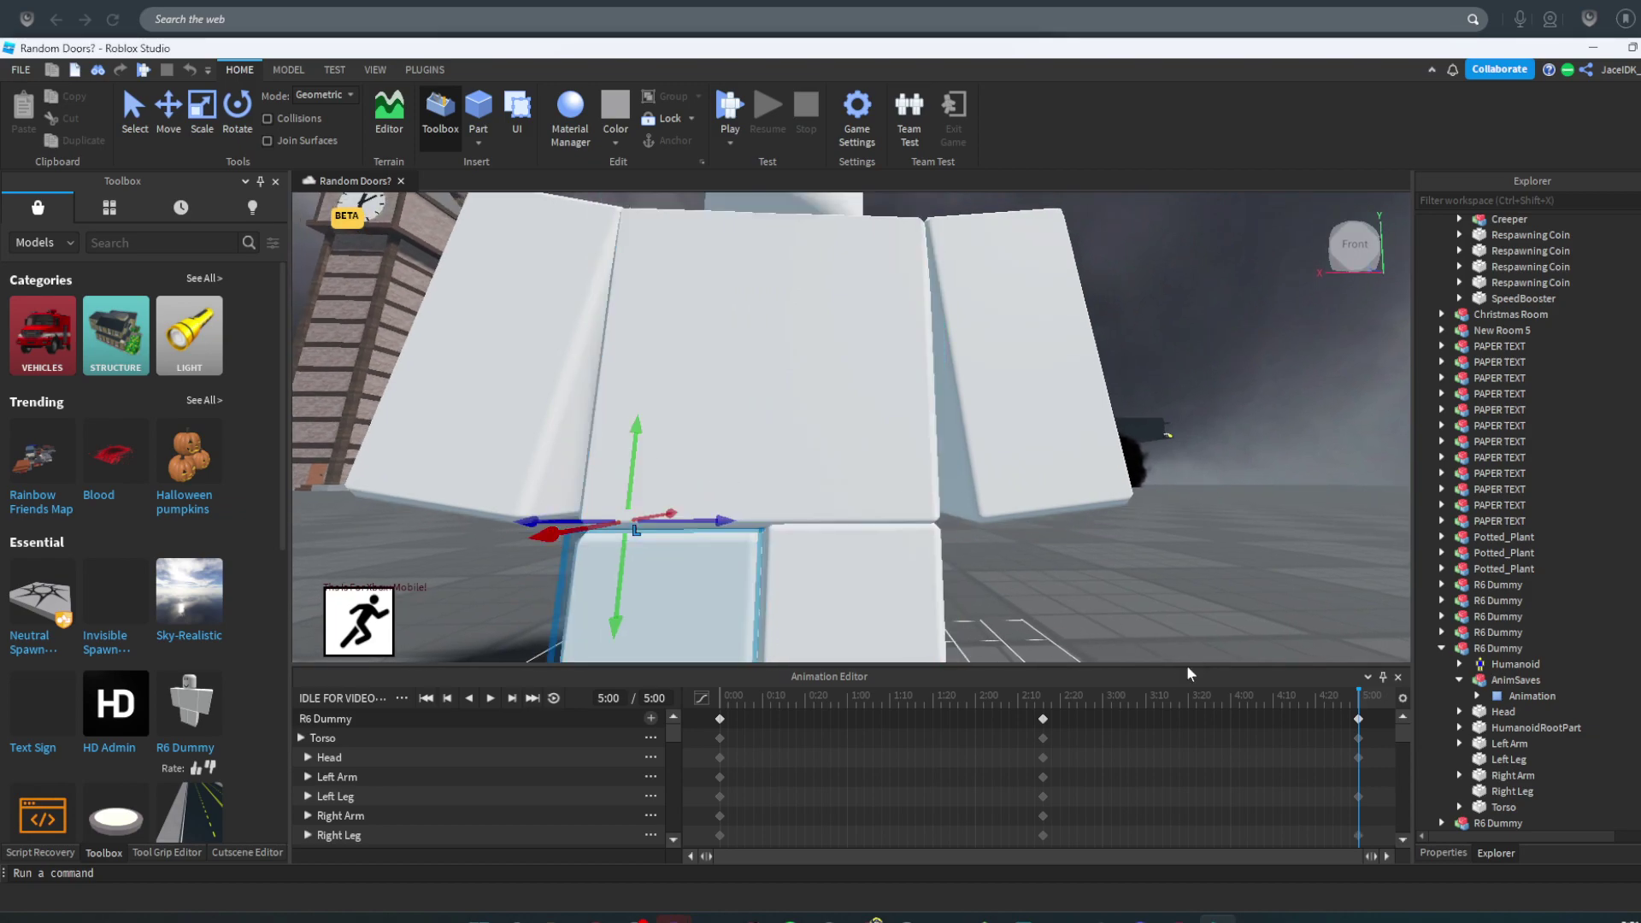
click(1128, 647)
scroll(1128, 639, down, 5)
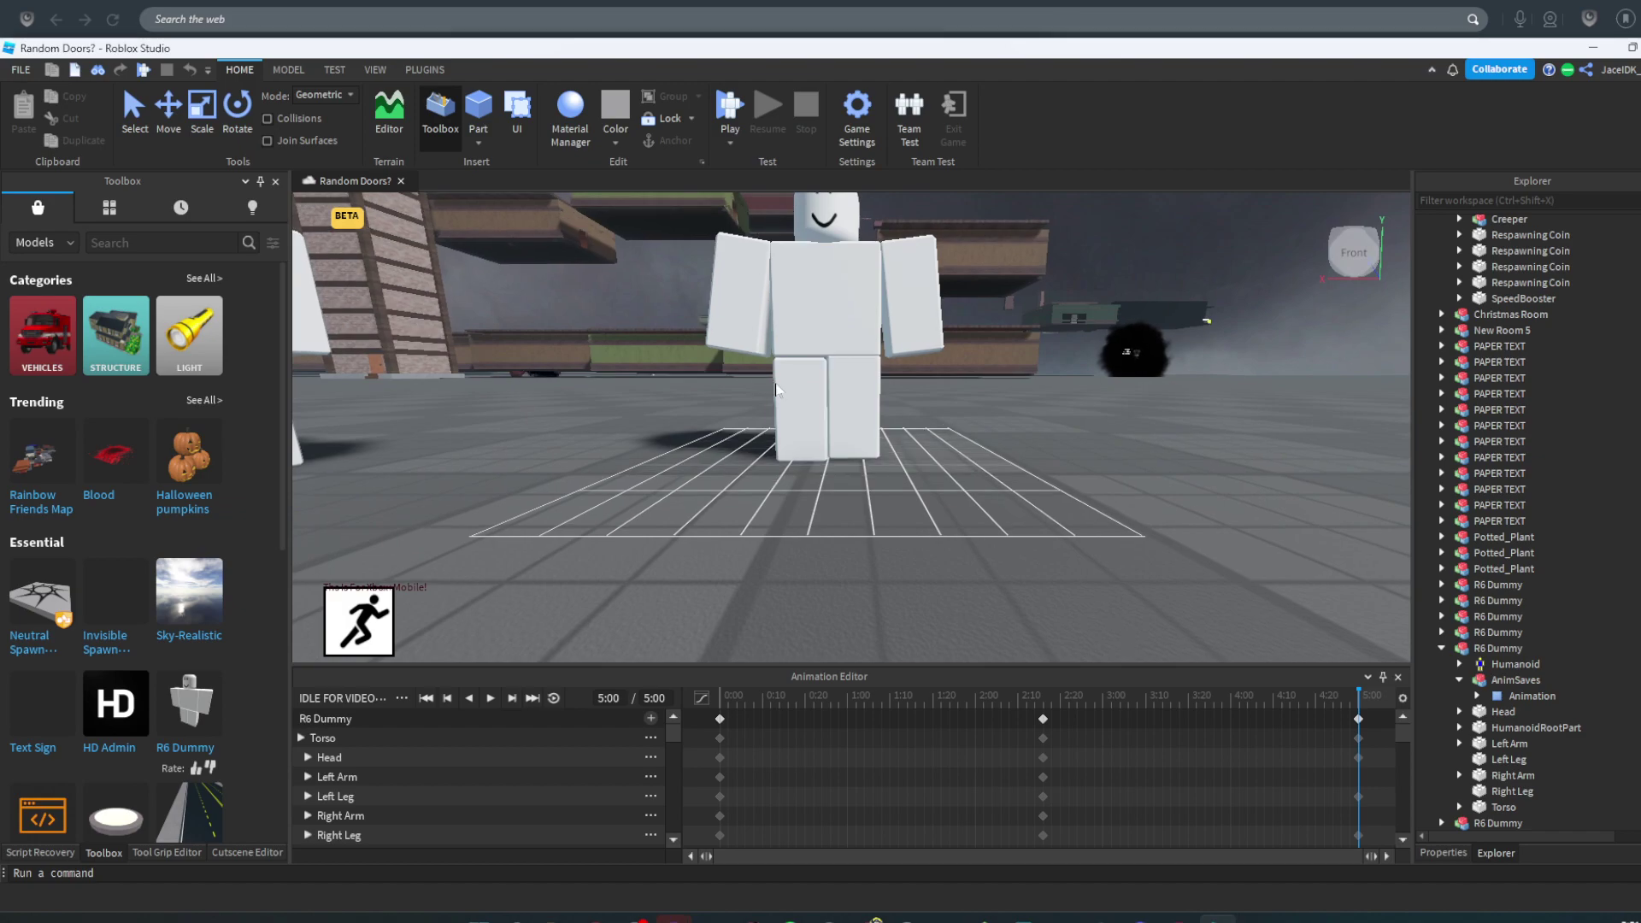
click(781, 319)
drag(780, 319, 773, 310)
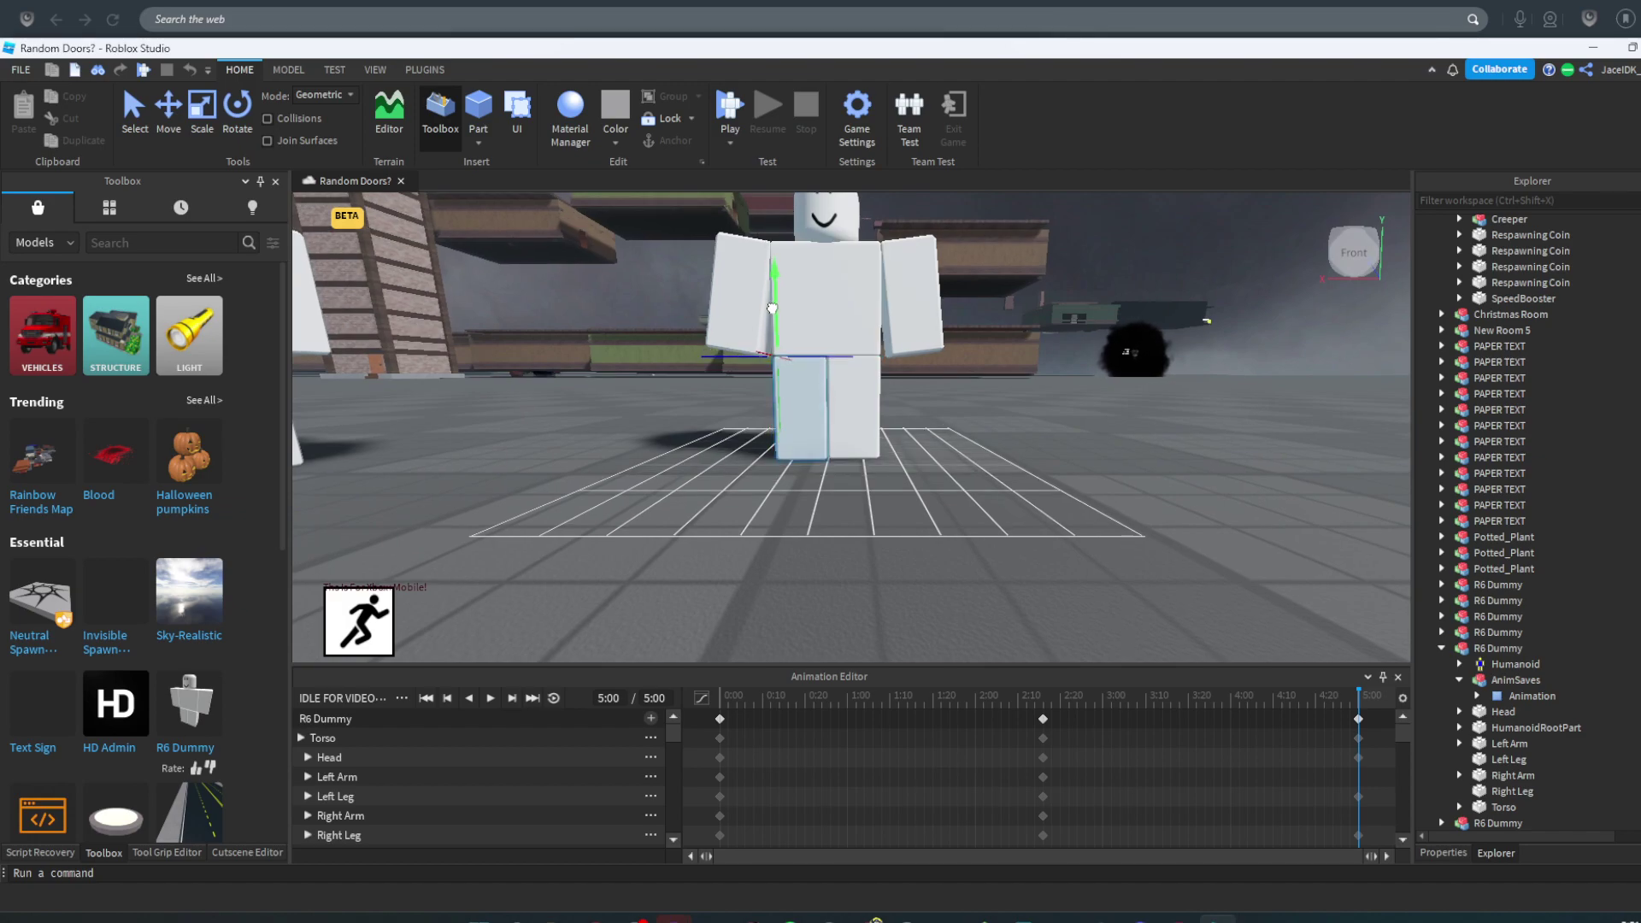
click(944, 499)
scroll(986, 495, up, 5)
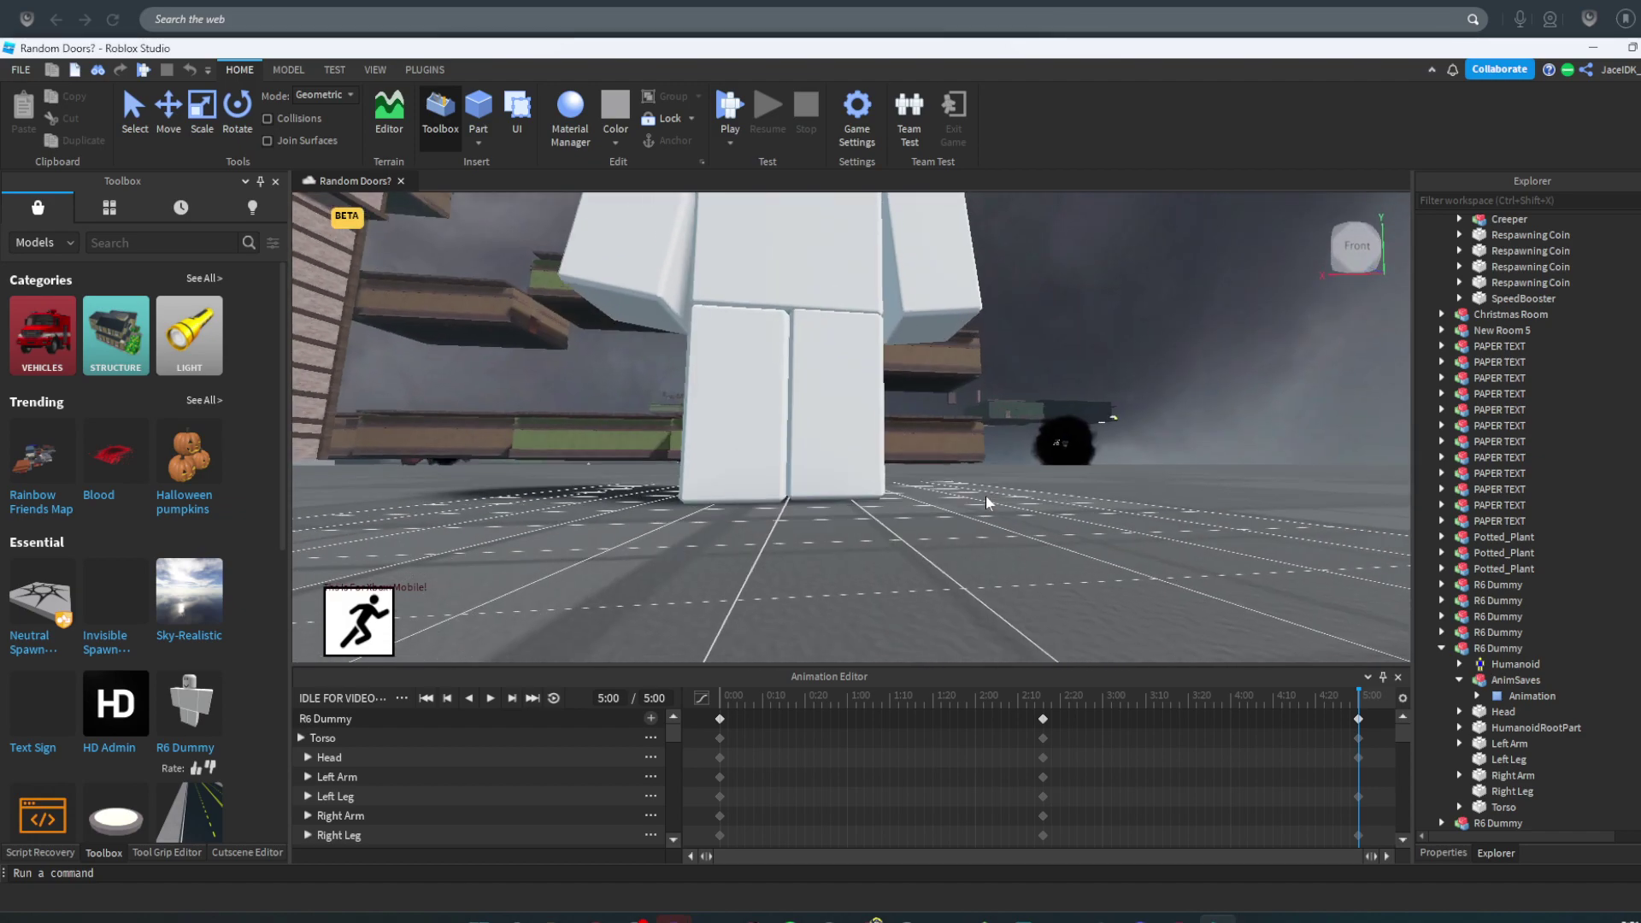
scroll(986, 497, down, 2)
scroll(985, 496, down, 3)
scroll(986, 496, up, 2)
scroll(985, 497, up, 2)
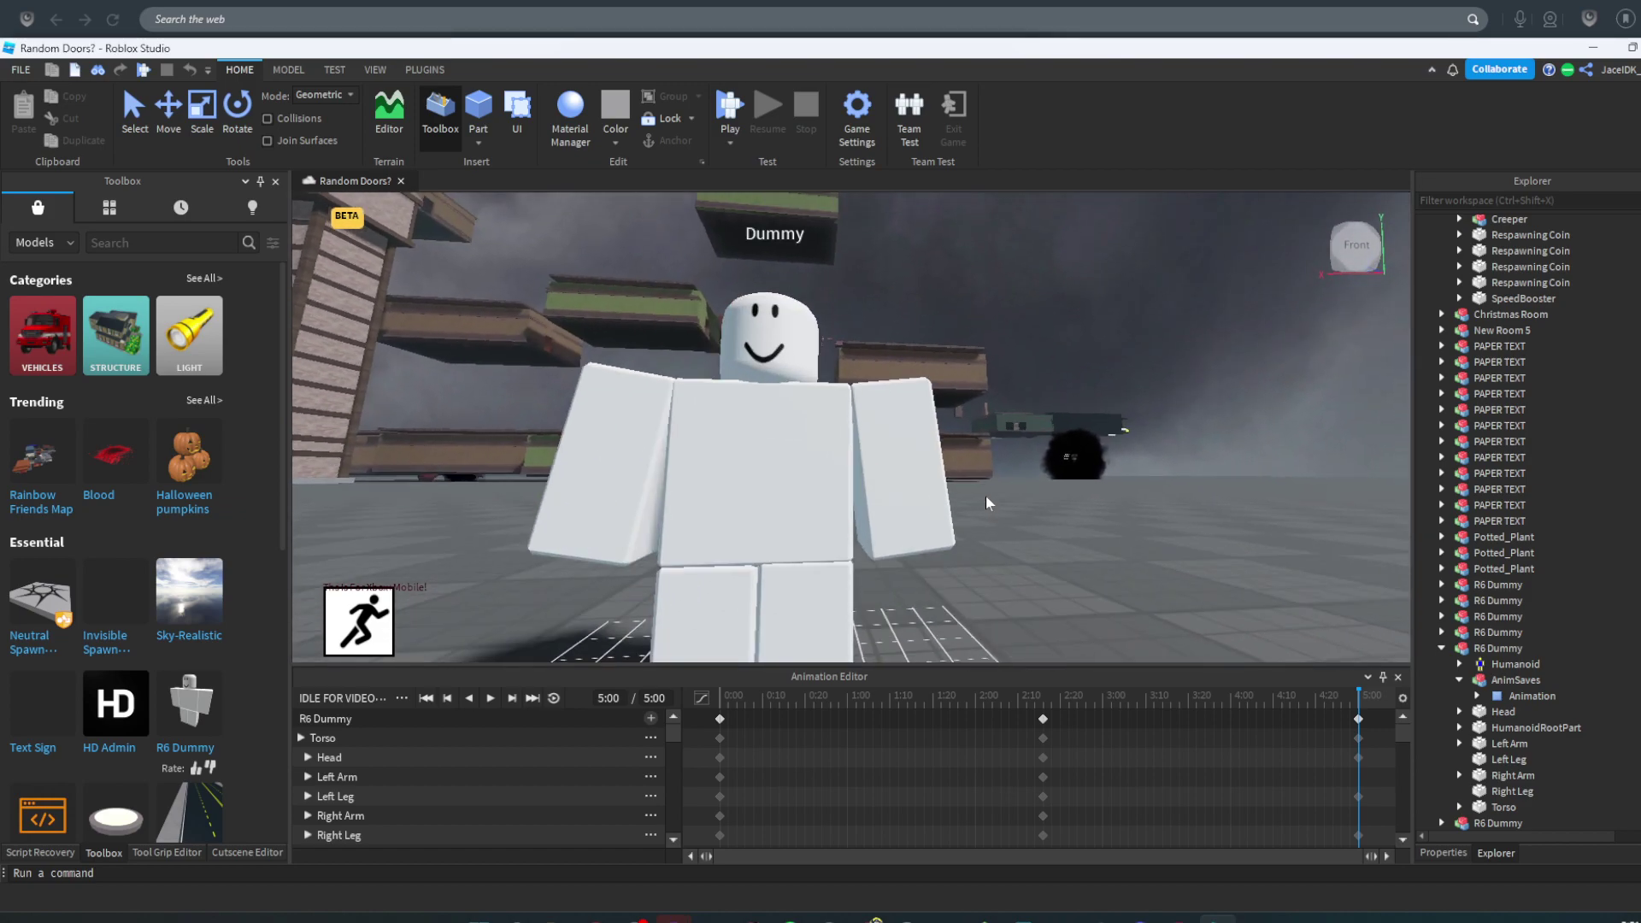
scroll(985, 503, down, 1)
click(925, 429)
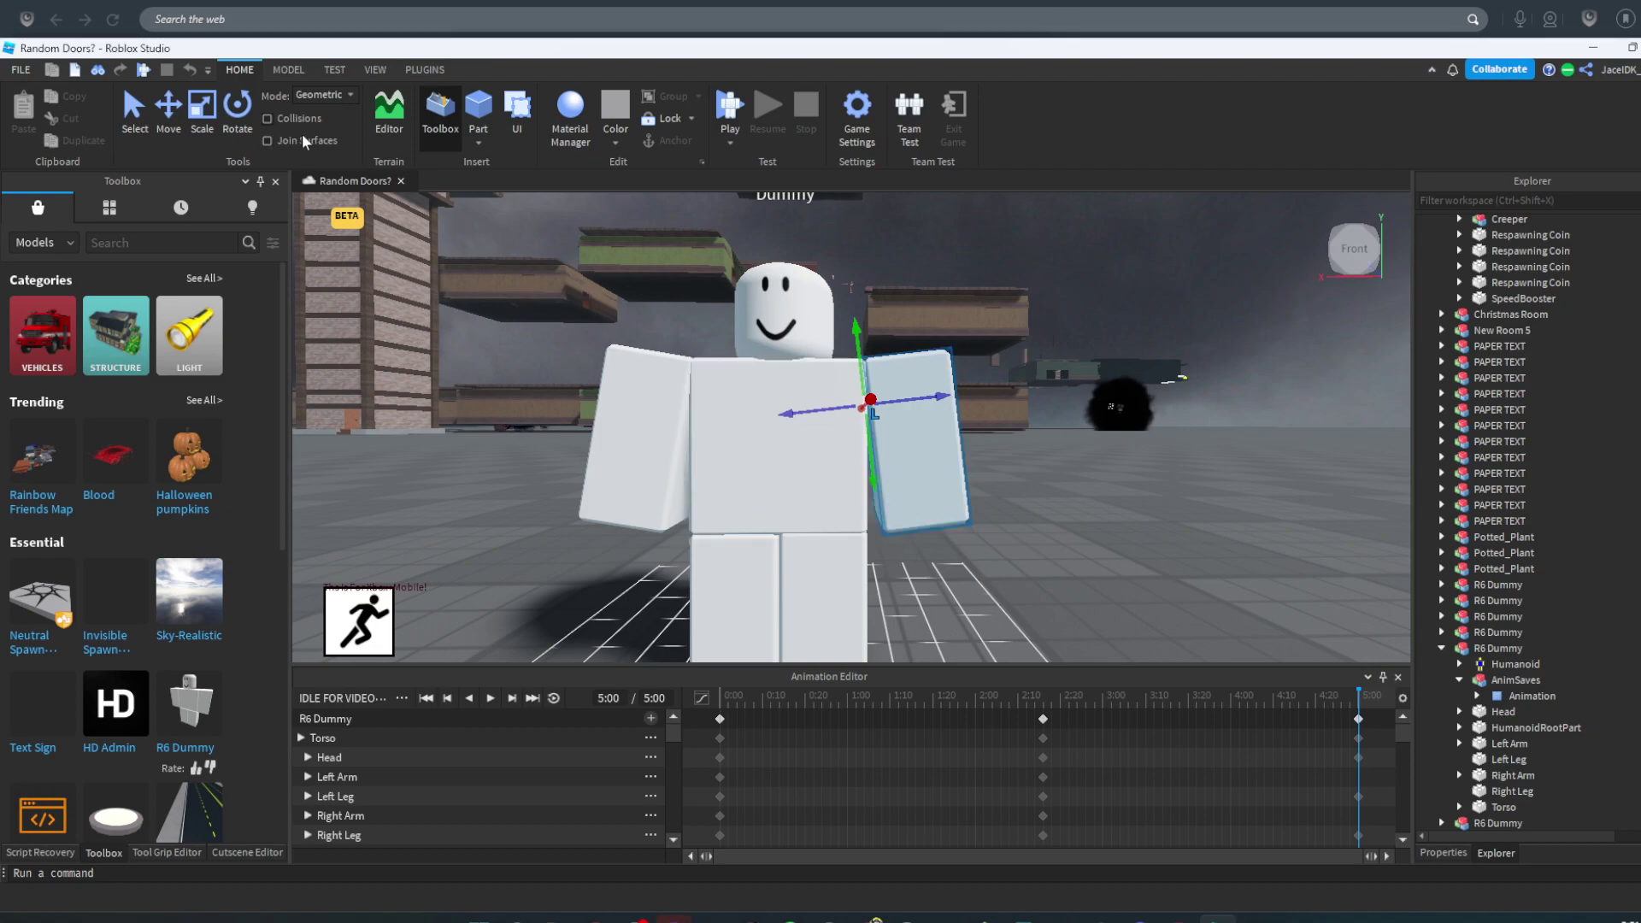
- Rotate each arm in turn with the Rotate tool so it hangs beside the torso
click(237, 110)
drag(852, 453, 838, 473)
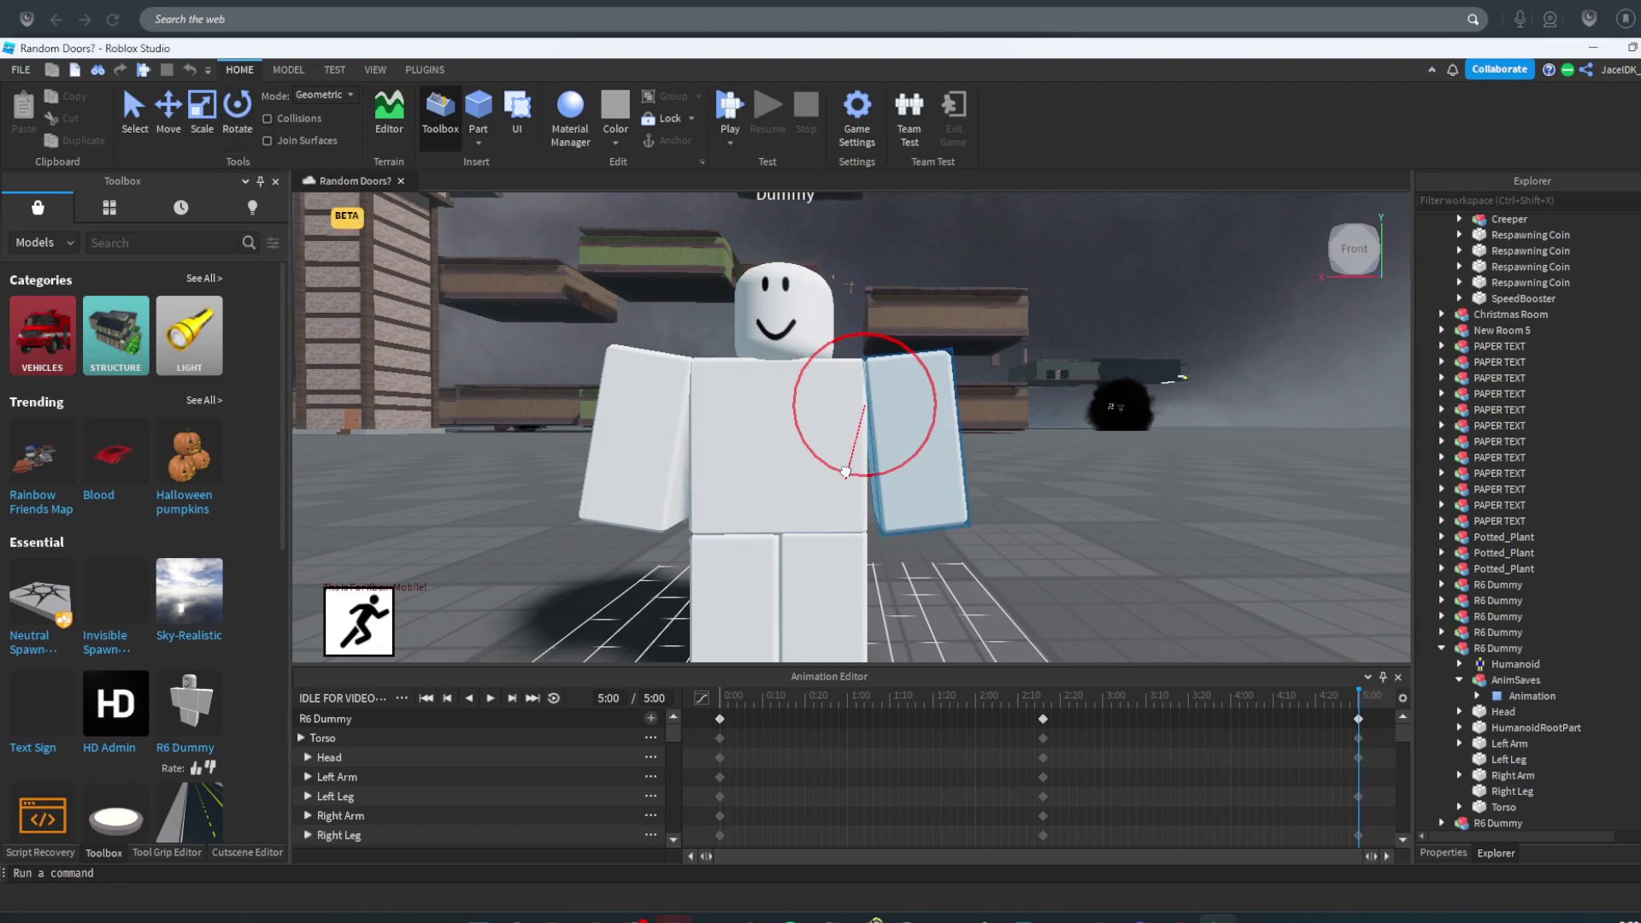
click(634, 429)
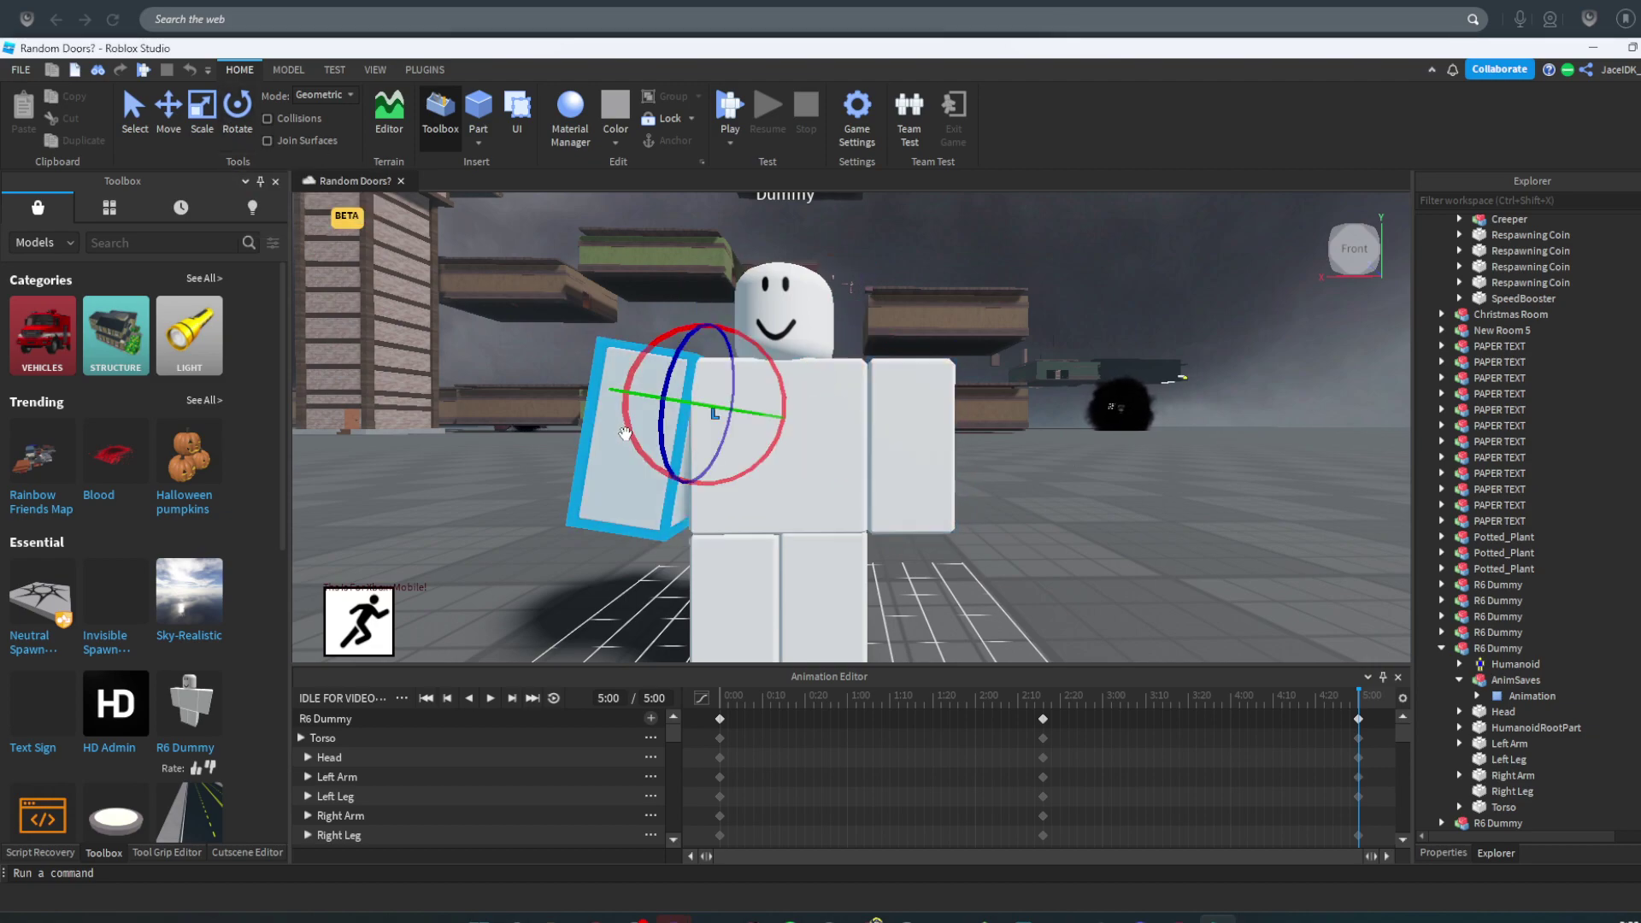
drag(737, 443, 759, 479)
scroll(1096, 514, down, 5)
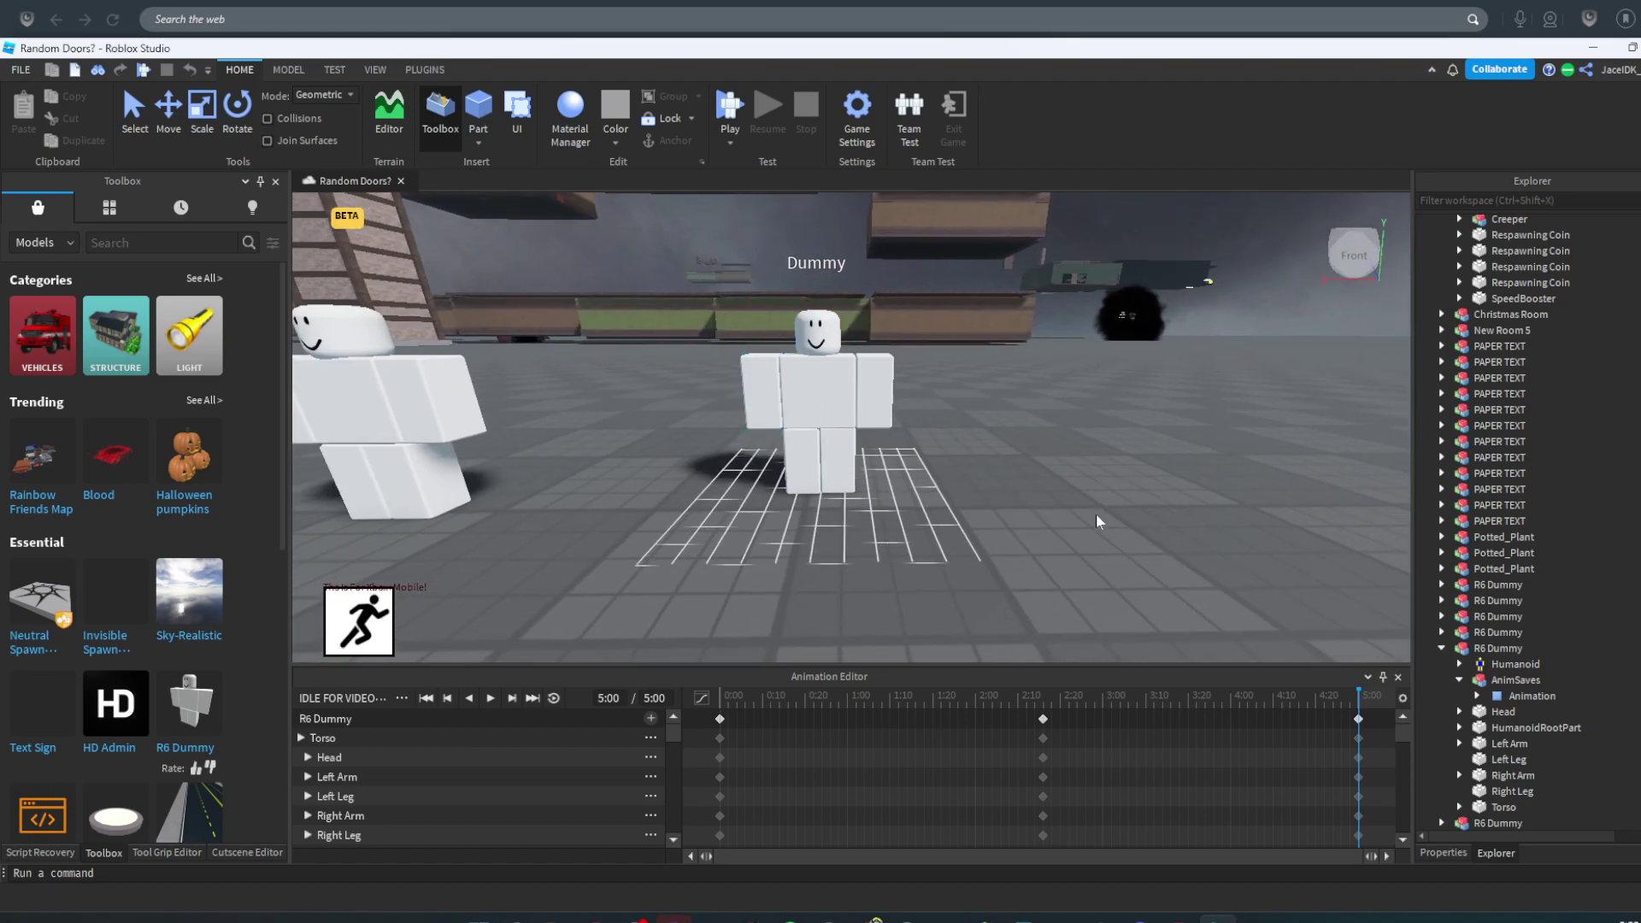
scroll(1015, 433, up, 3)
scroll(1016, 433, down, 3)
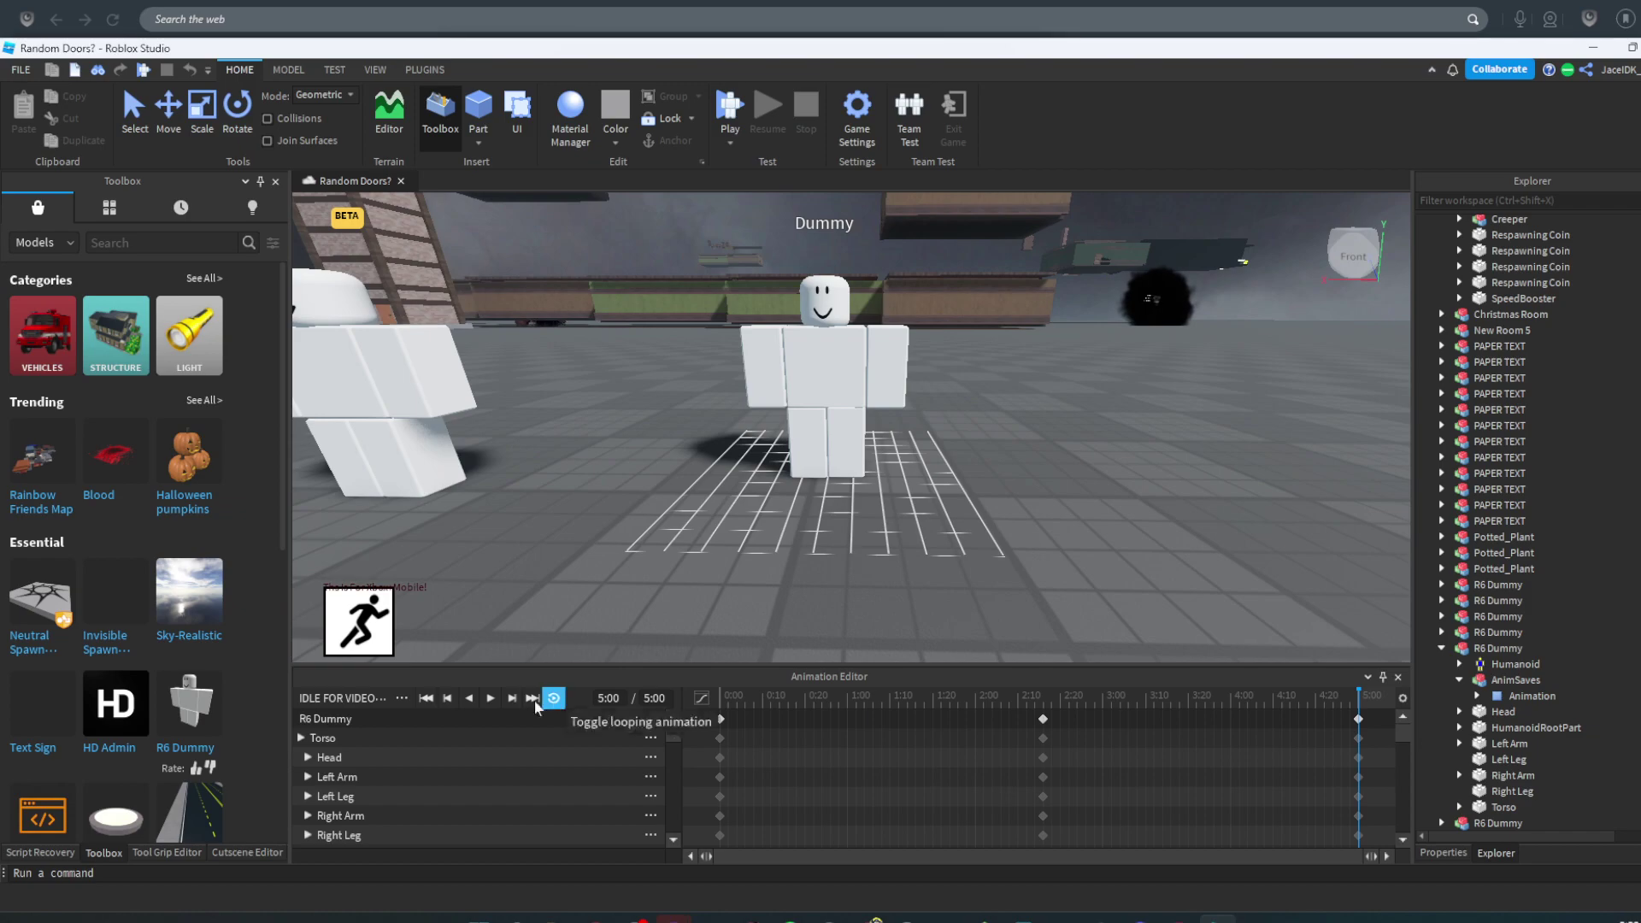
- Play and pause the animation, then compare the 0:00 and 5:00 poses
click(488, 698)
scroll(1097, 538, up, 3)
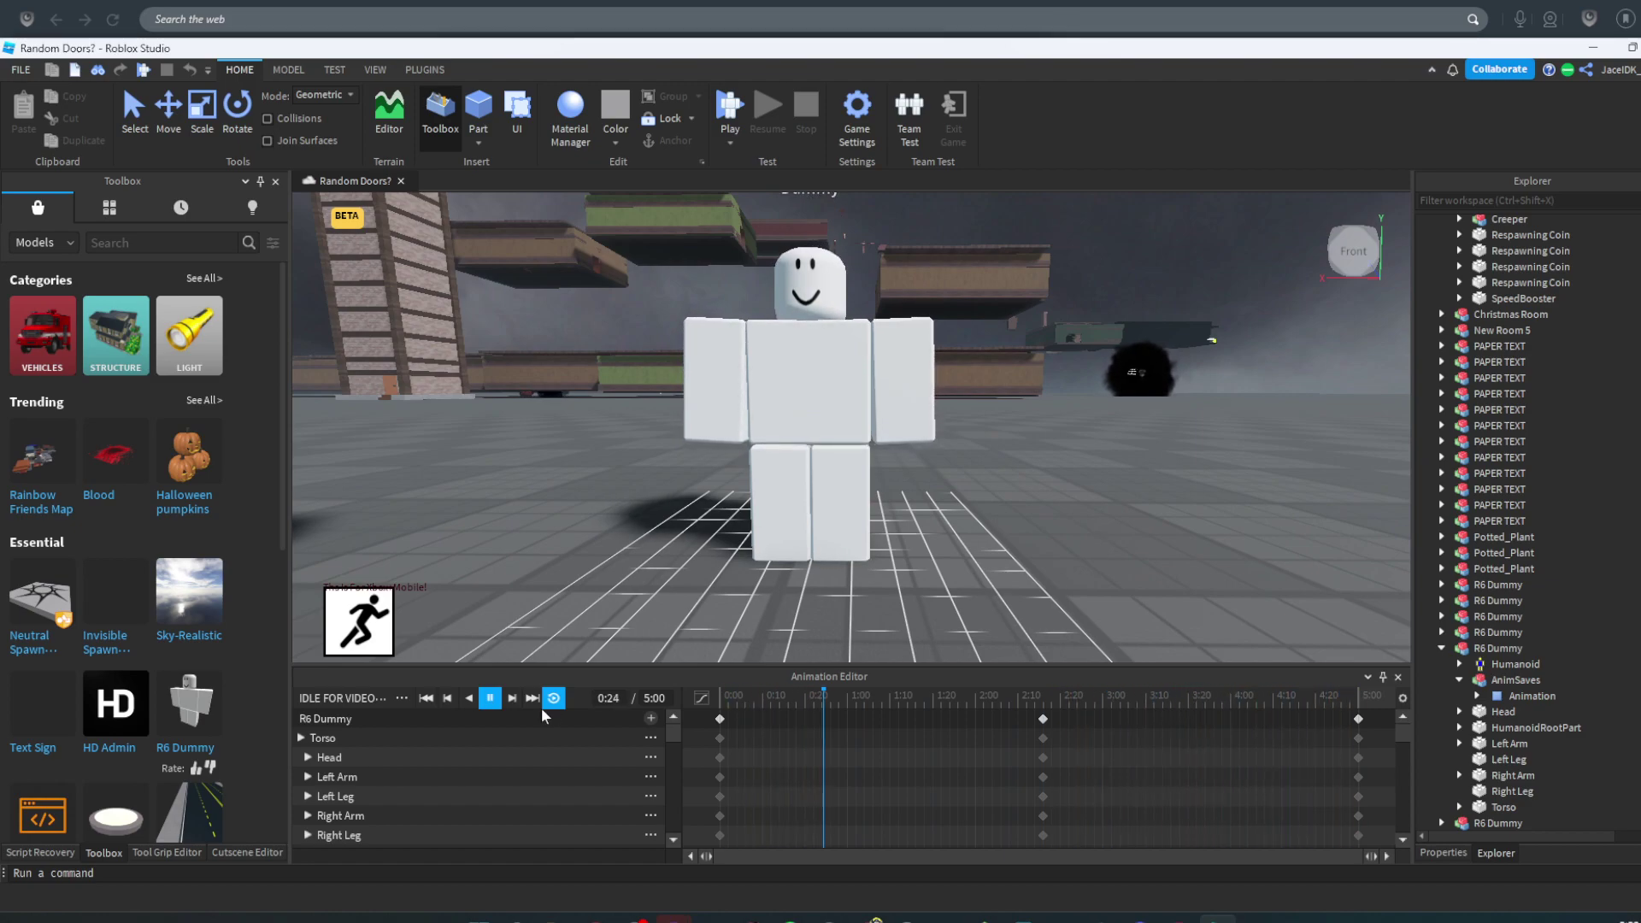
key(space)
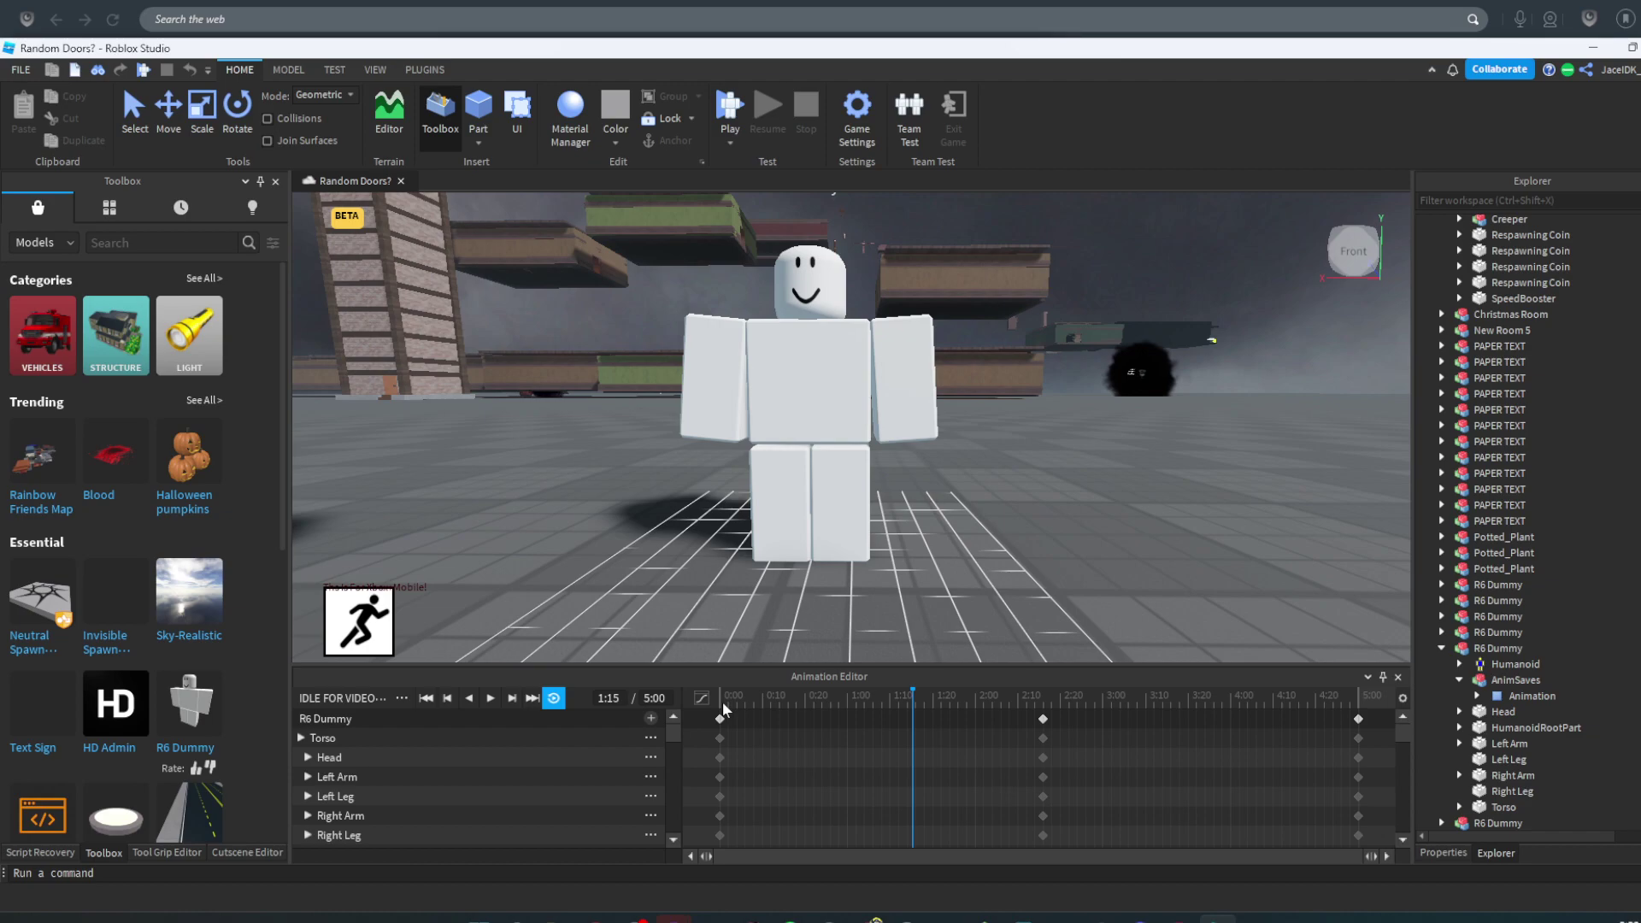
click(725, 703)
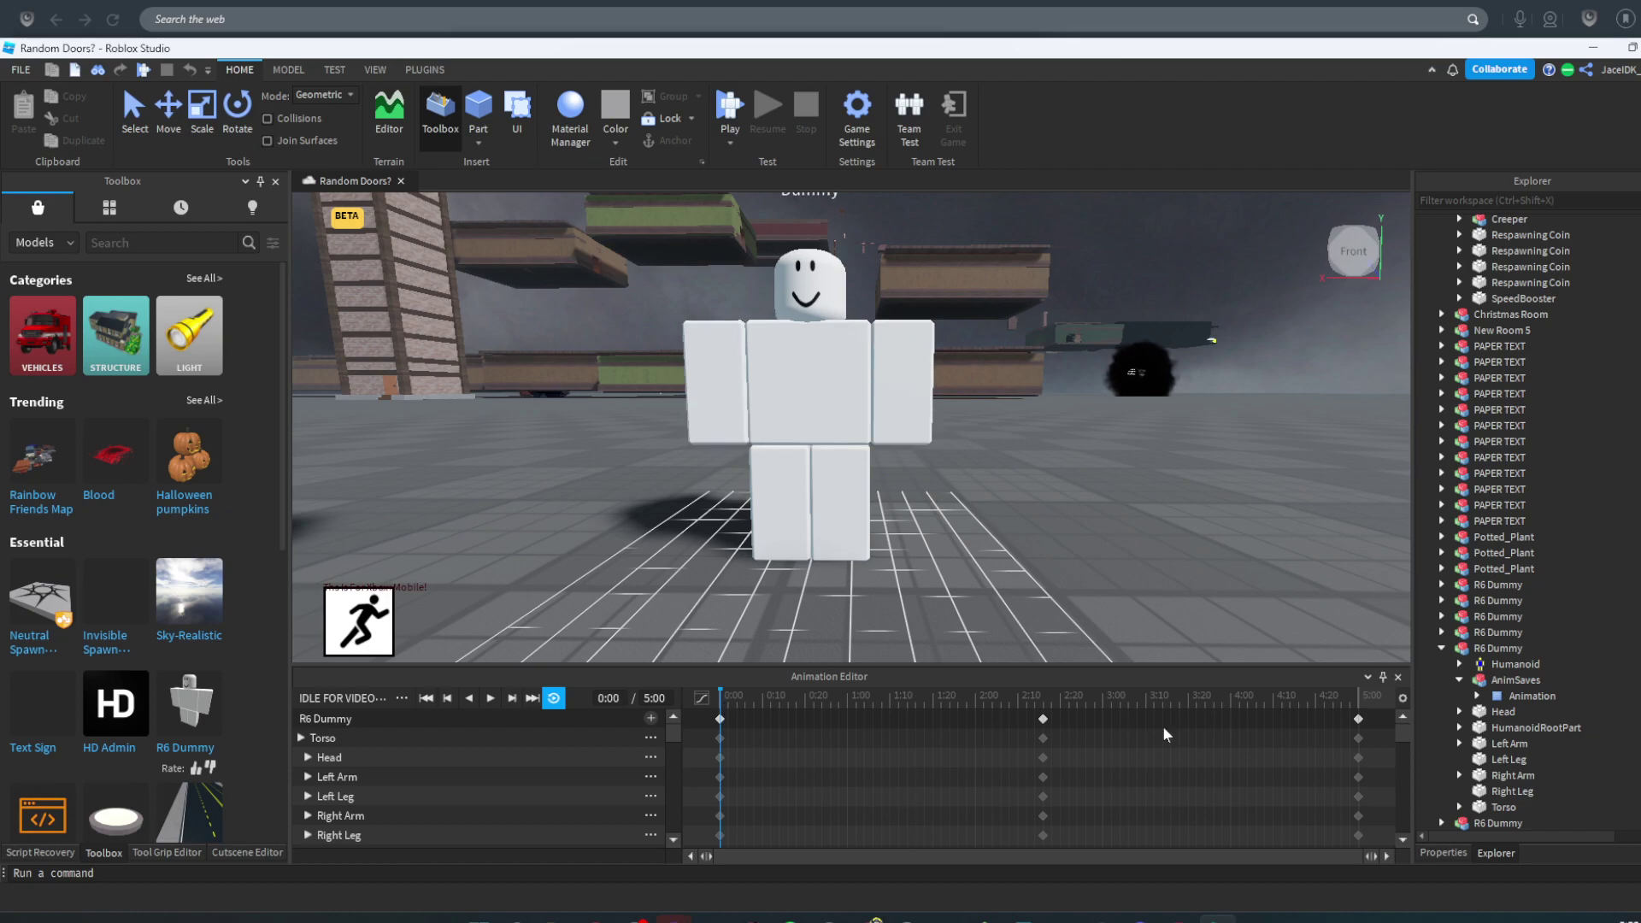
click(1357, 705)
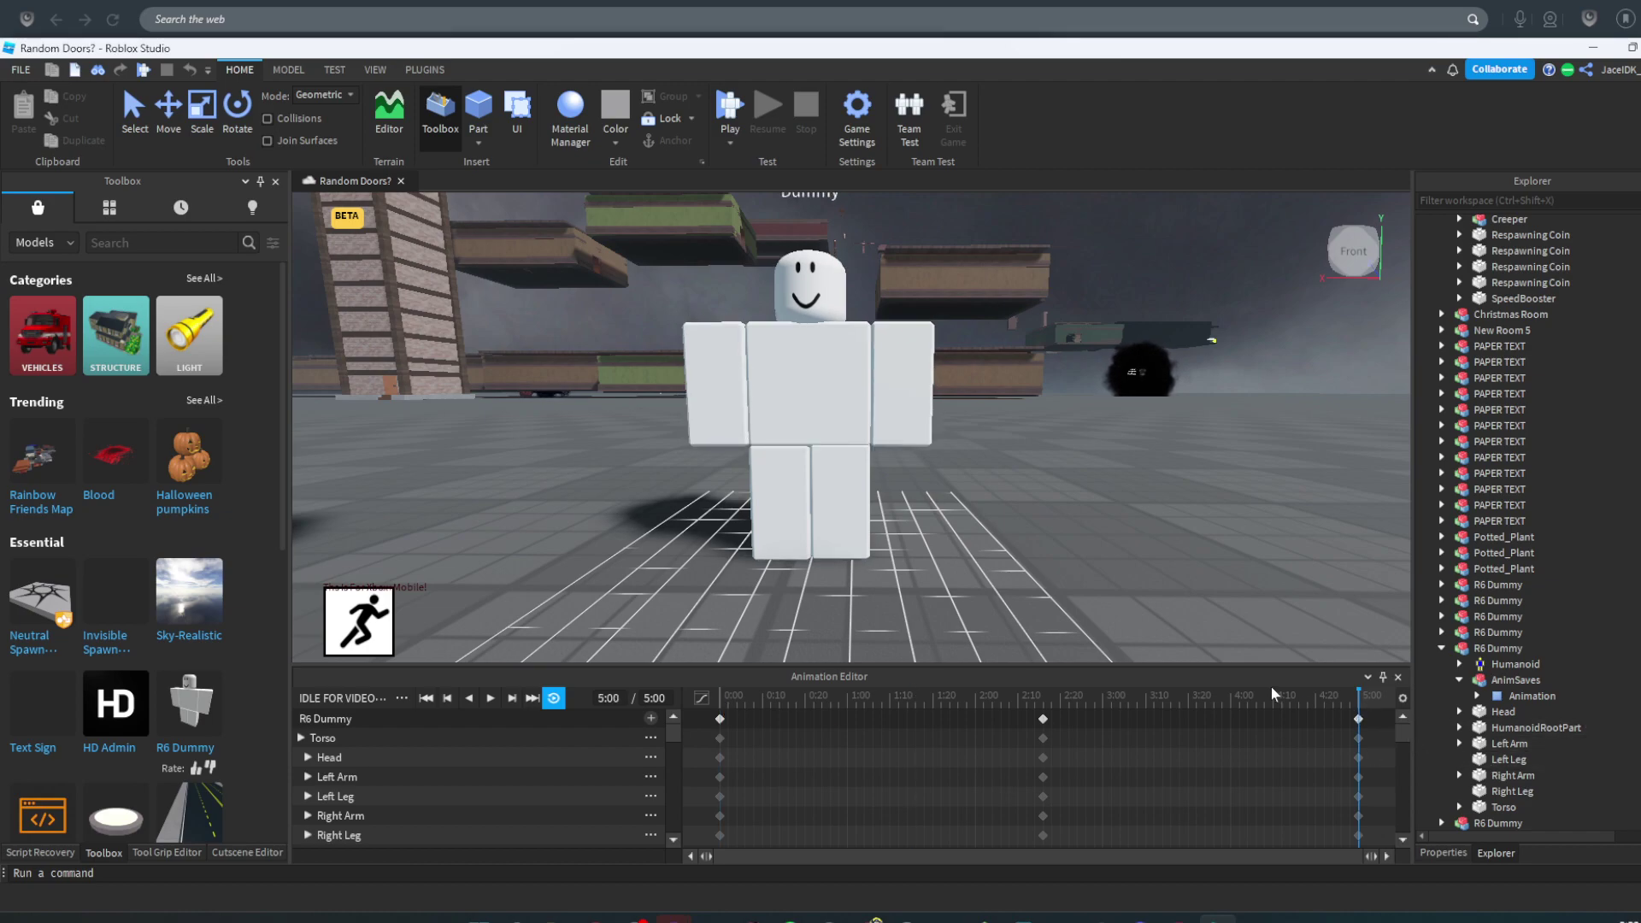
- Select the right leg and keep comparing 0:00 and 5:00, ending at 5:00
click(839, 500)
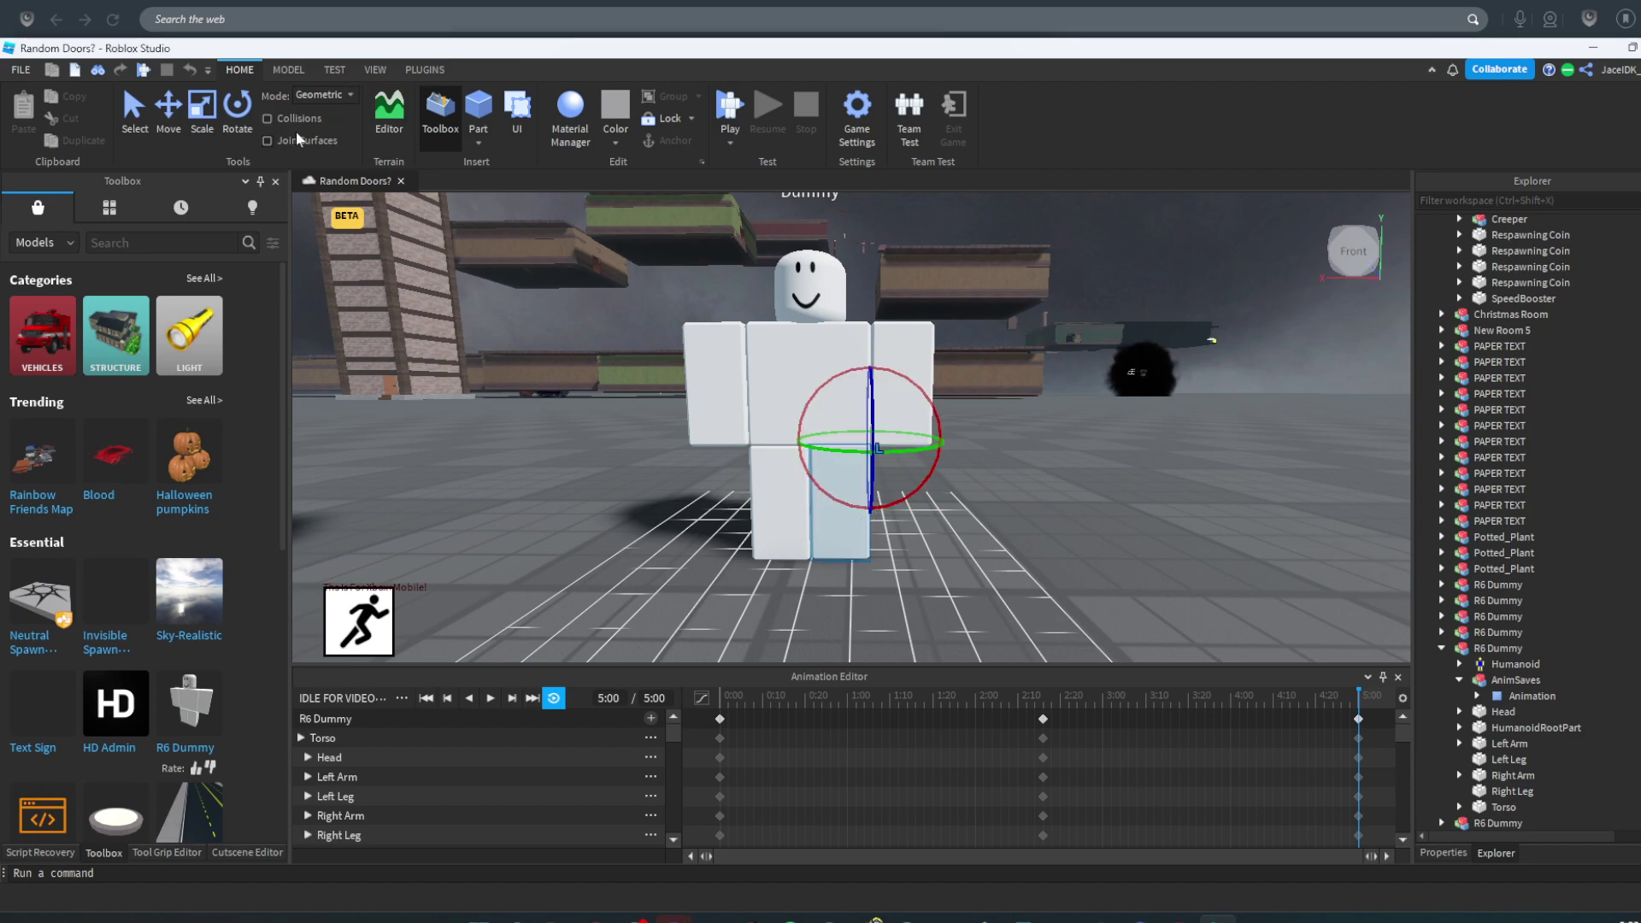
click(722, 704)
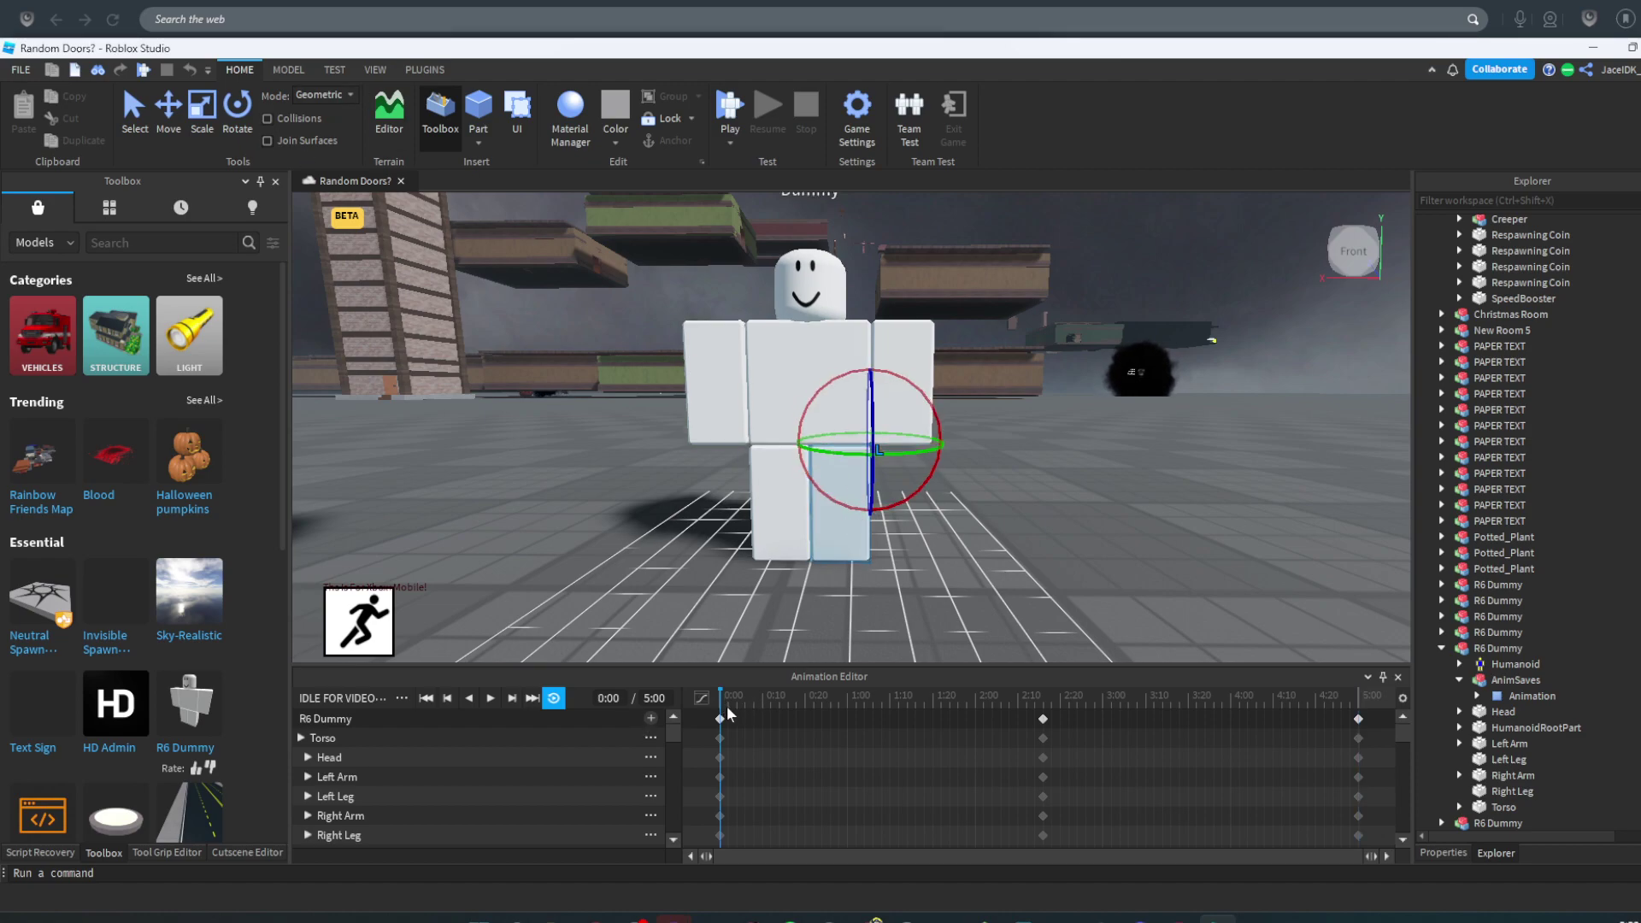
click(1294, 646)
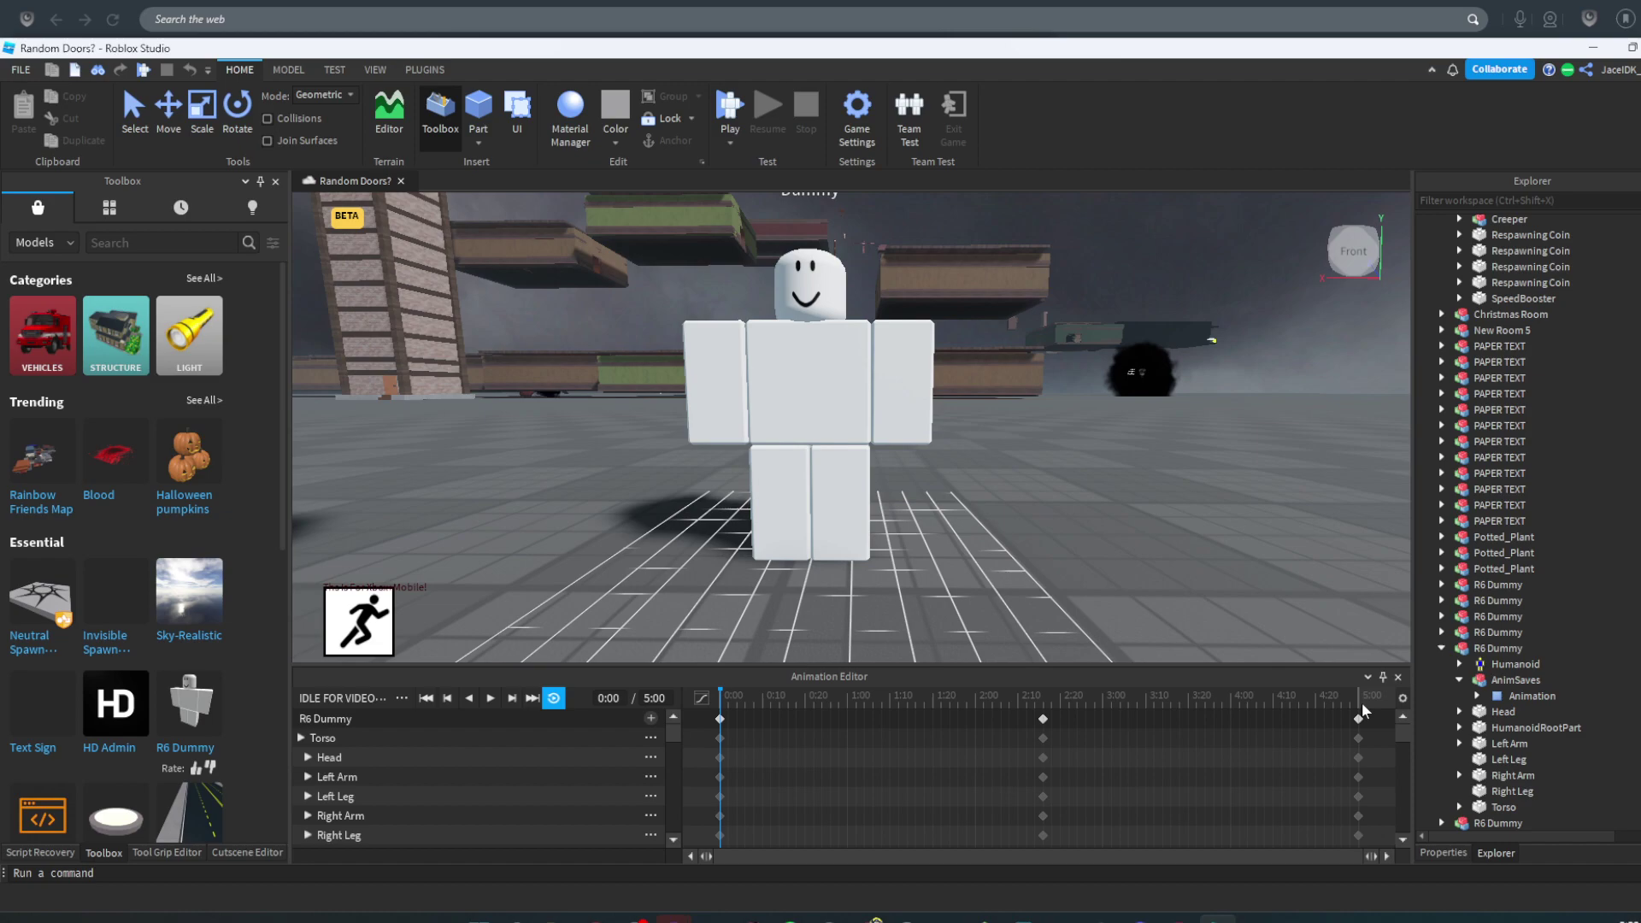
click(1358, 697)
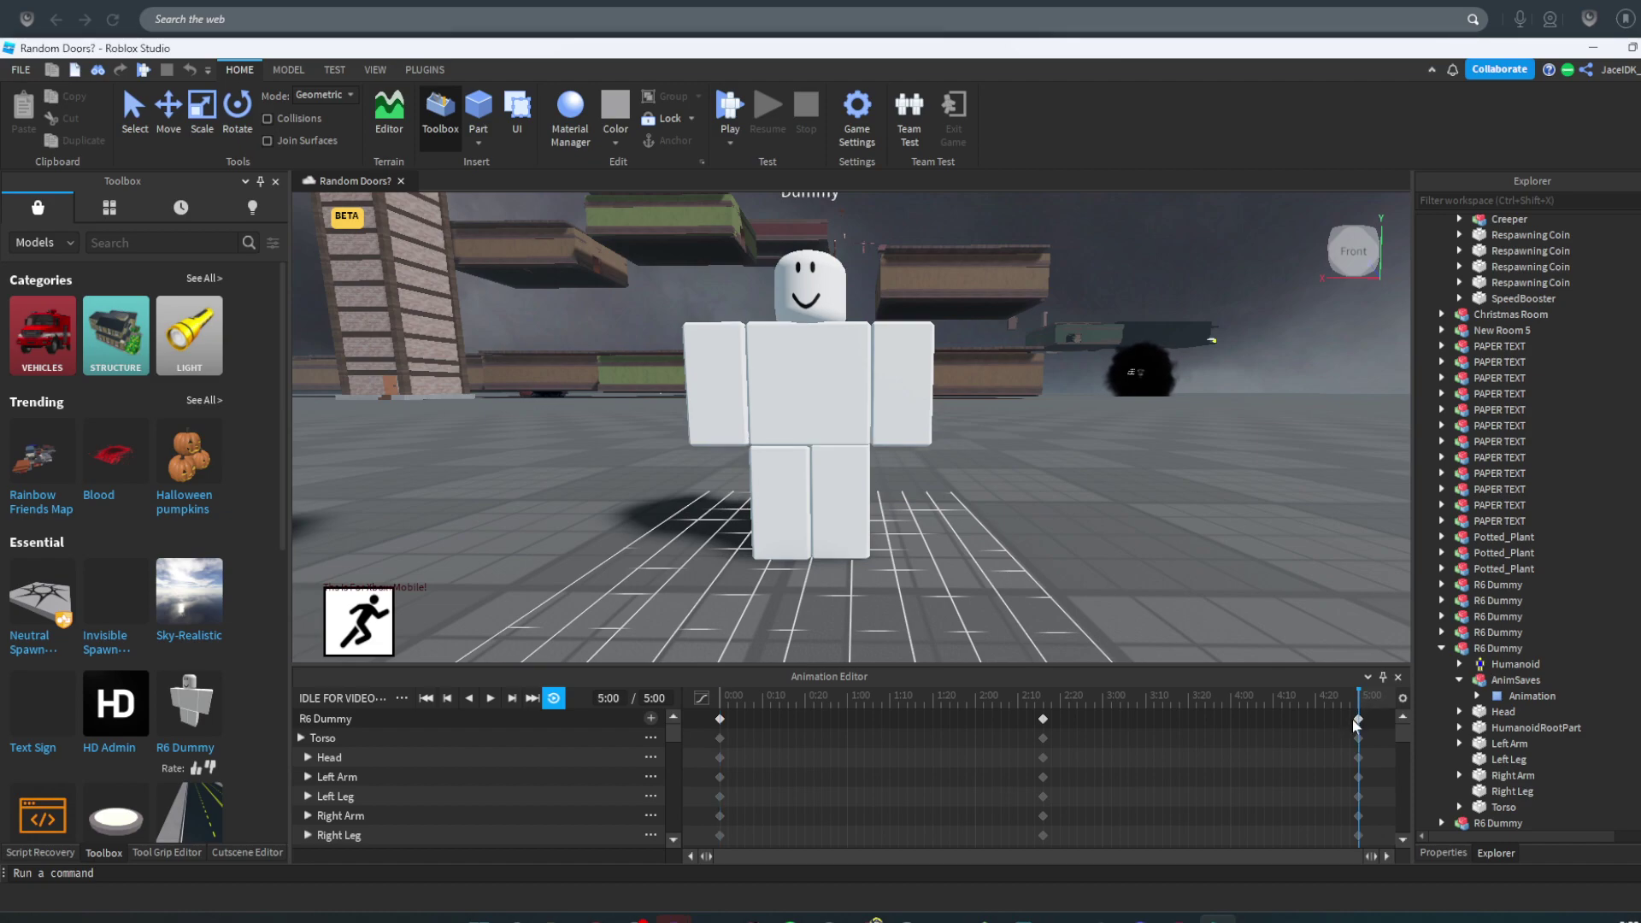
click(722, 704)
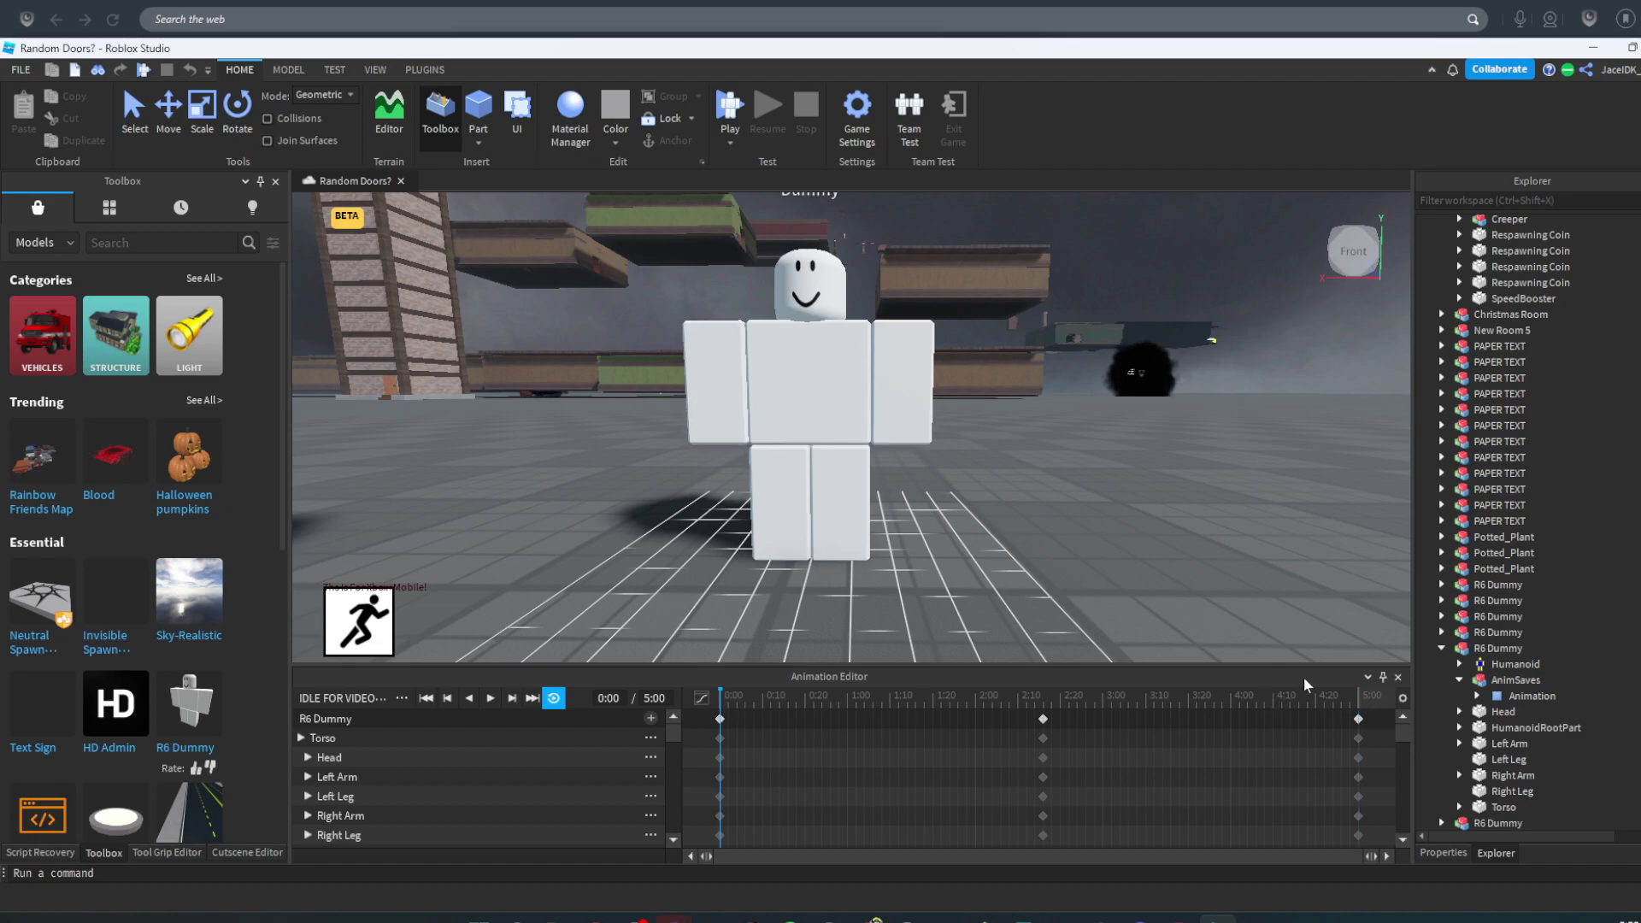
click(1356, 717)
- Try moving the right leg at 5:00, then select the left leg and torso
click(840, 506)
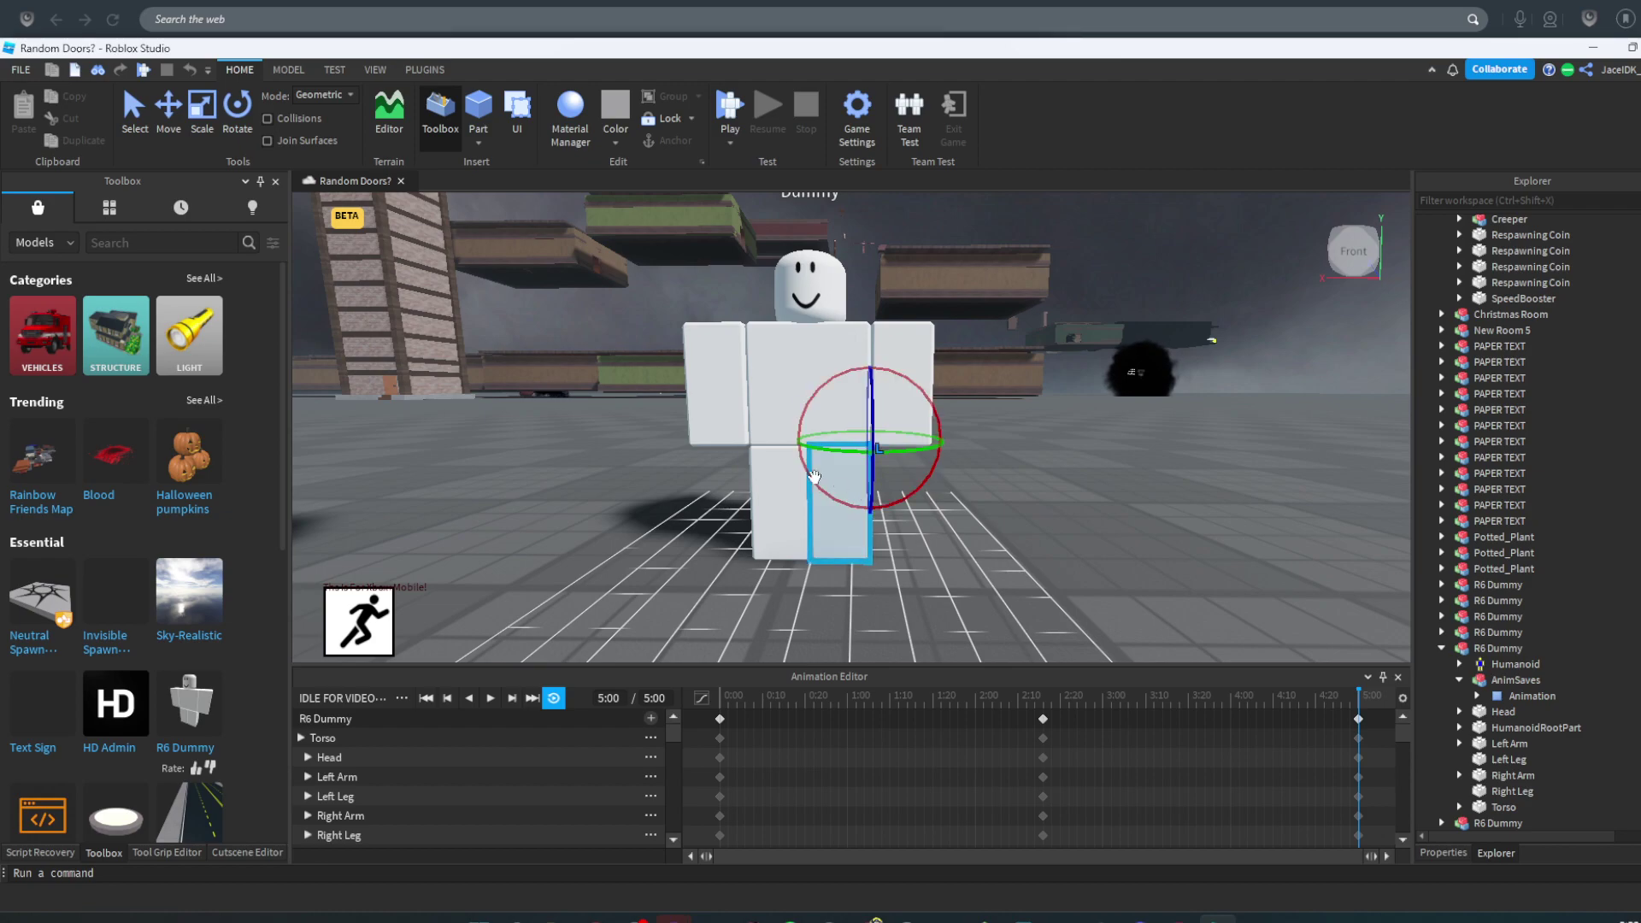
click(168, 108)
drag(868, 512, 867, 510)
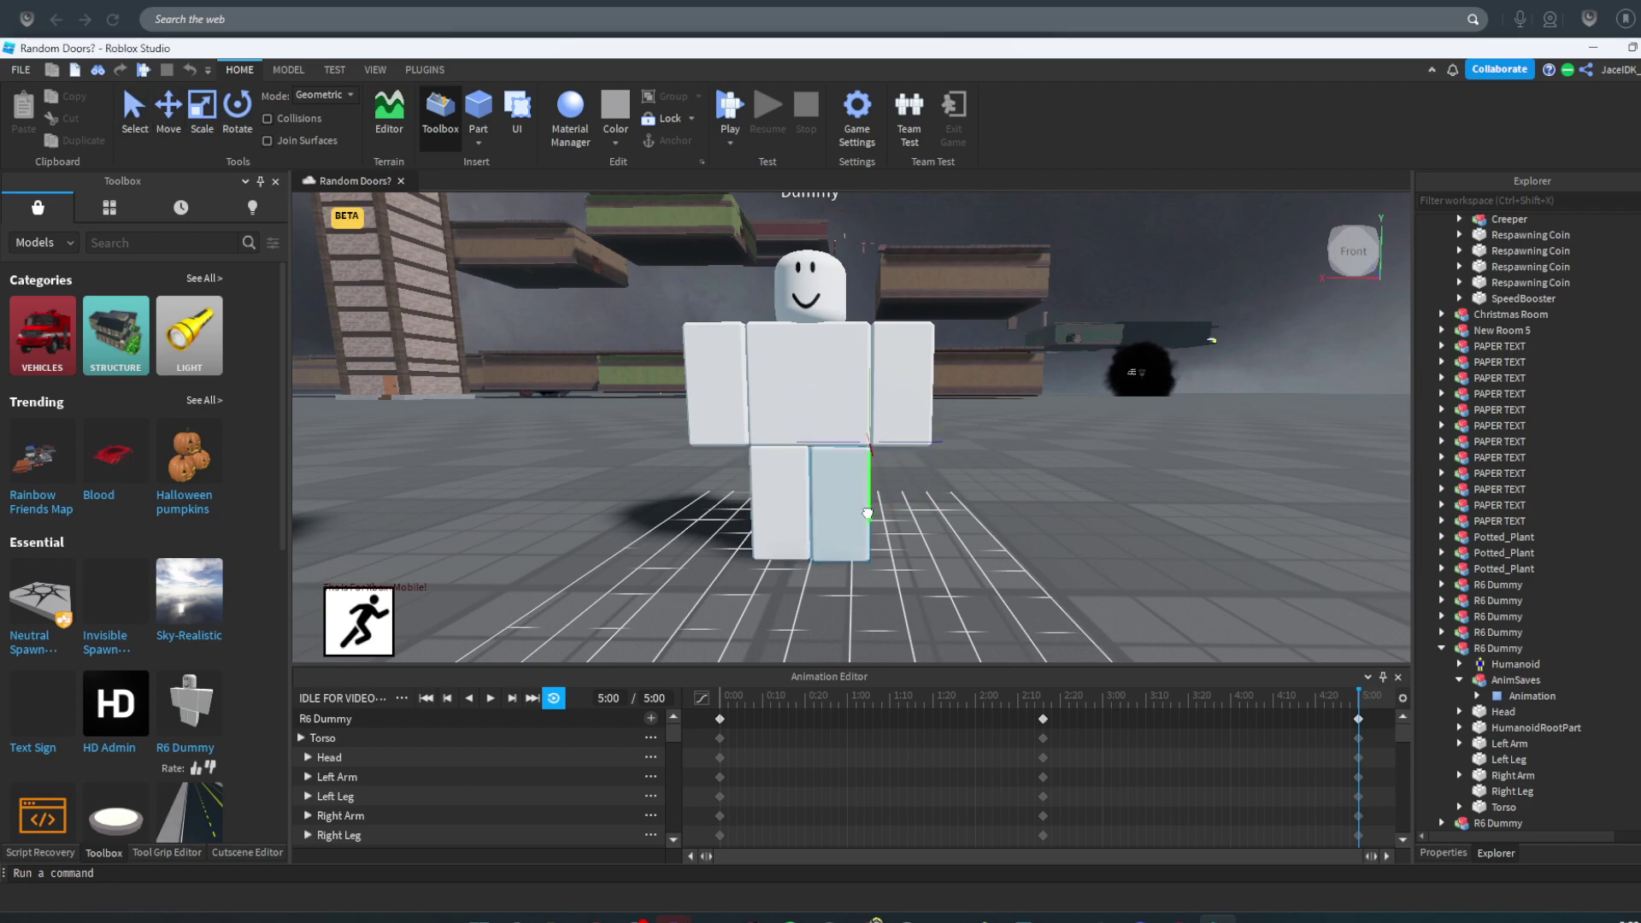
click(769, 513)
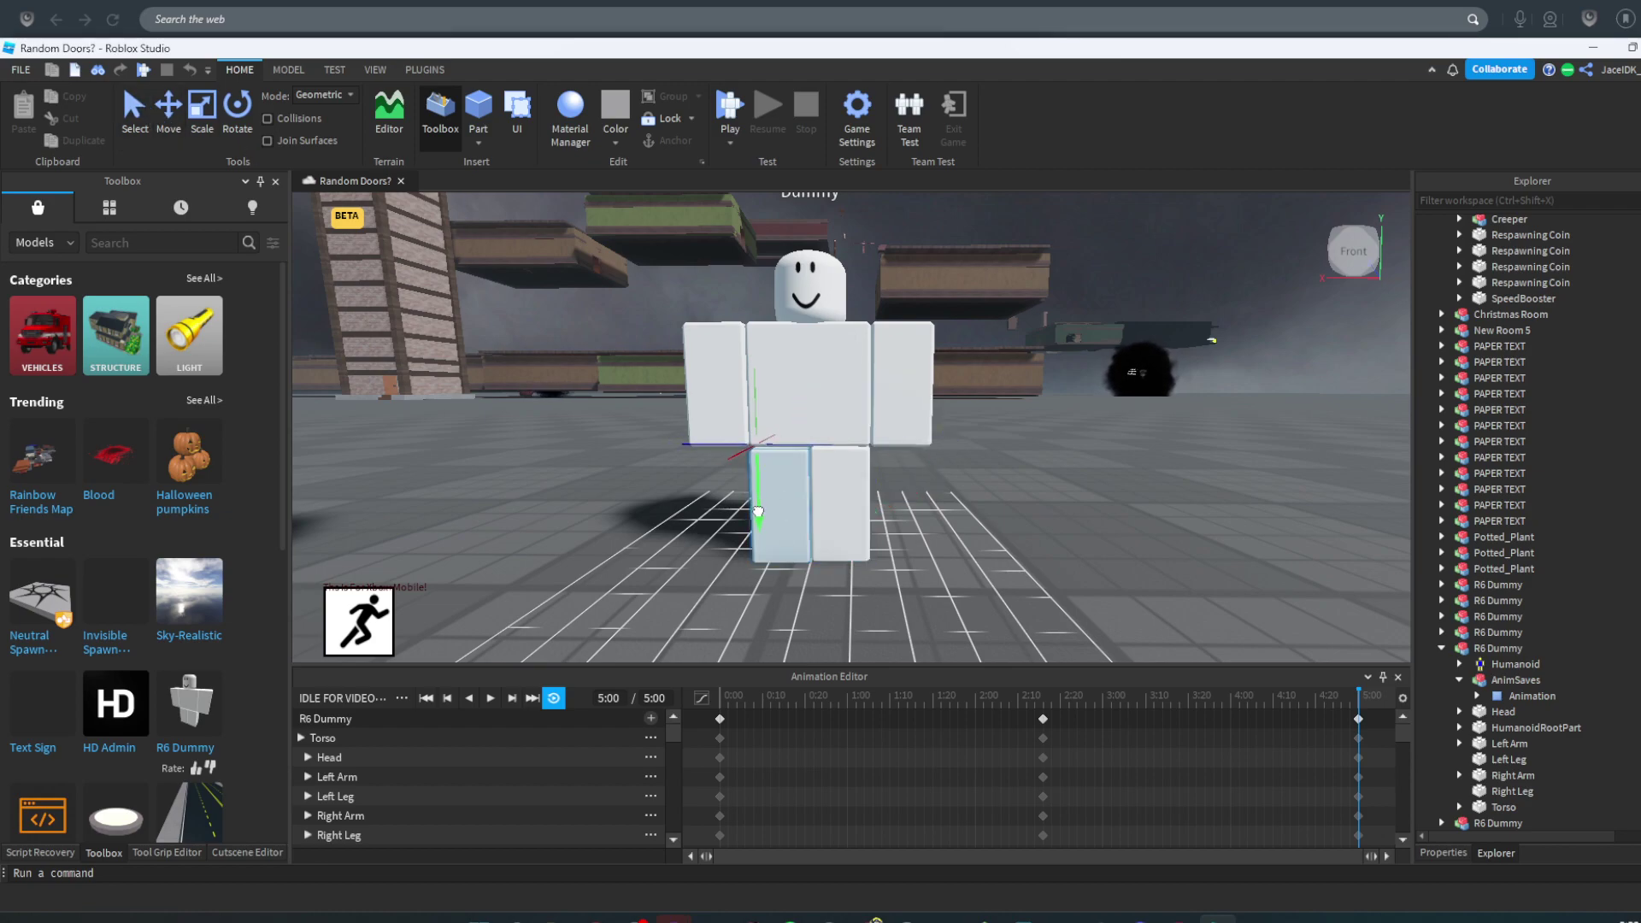
click(711, 605)
scroll(711, 605, up, 3)
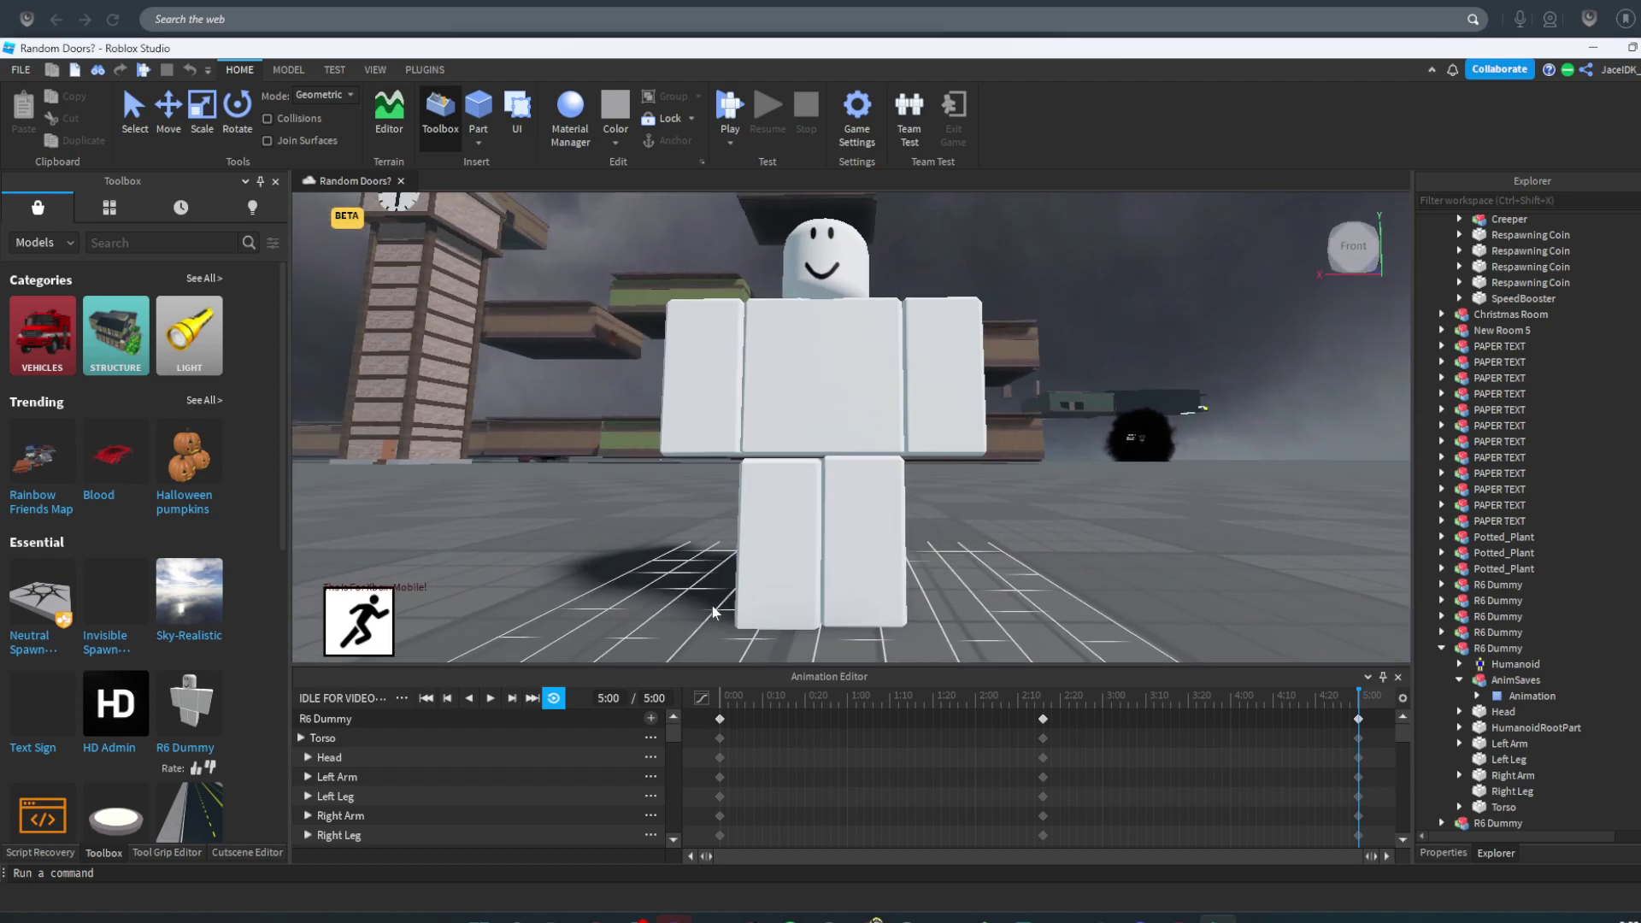
click(785, 513)
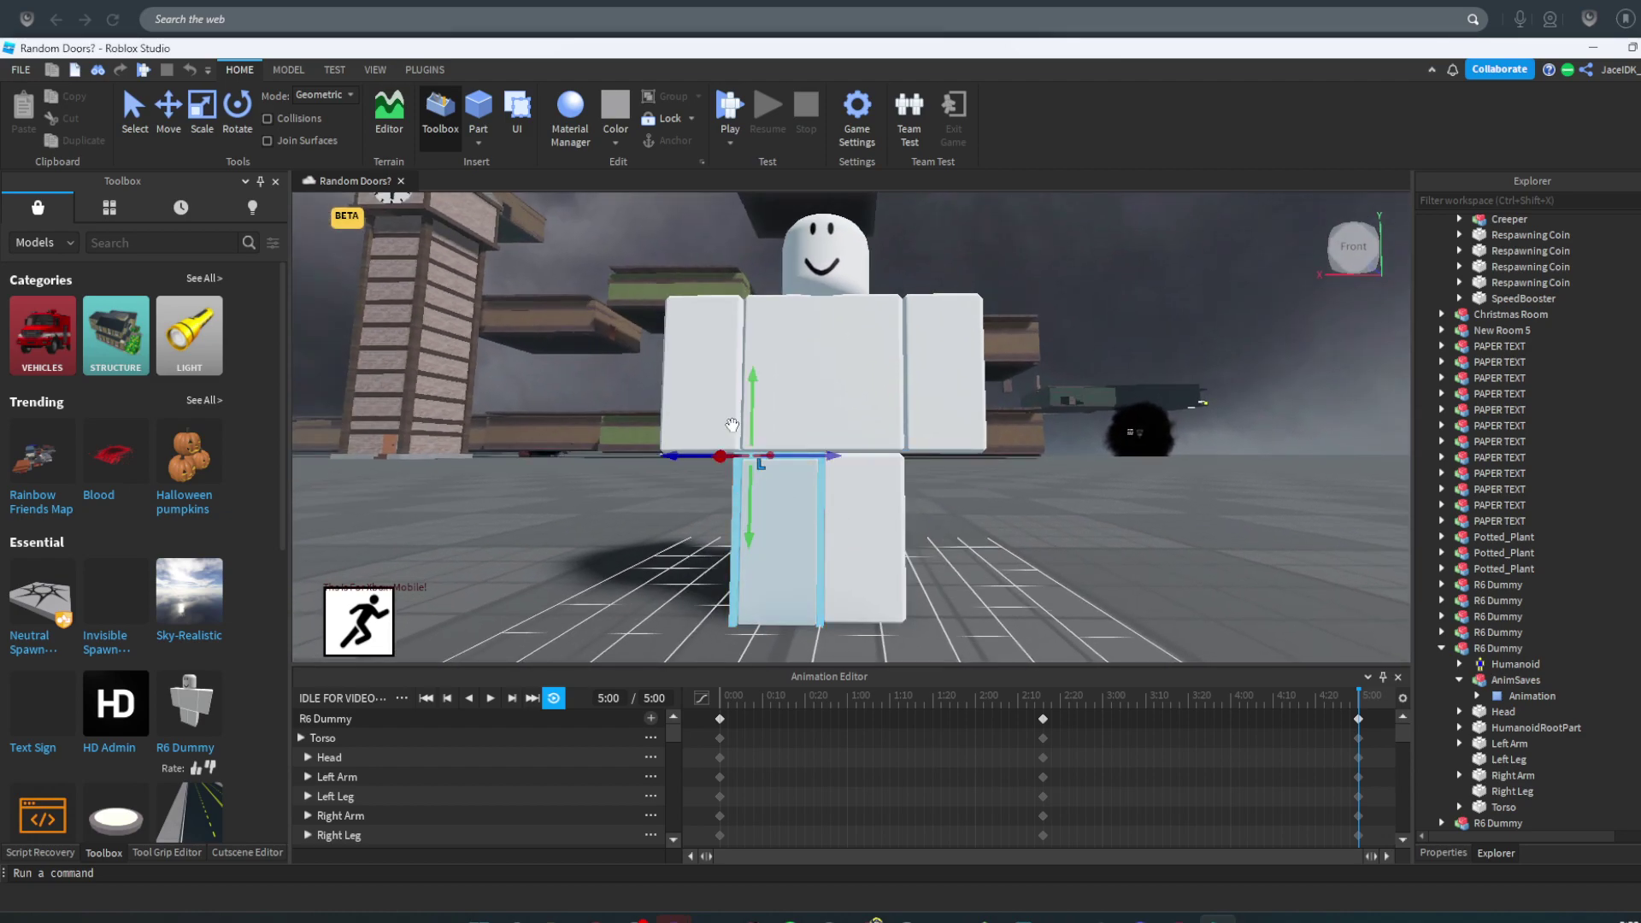
click(731, 426)
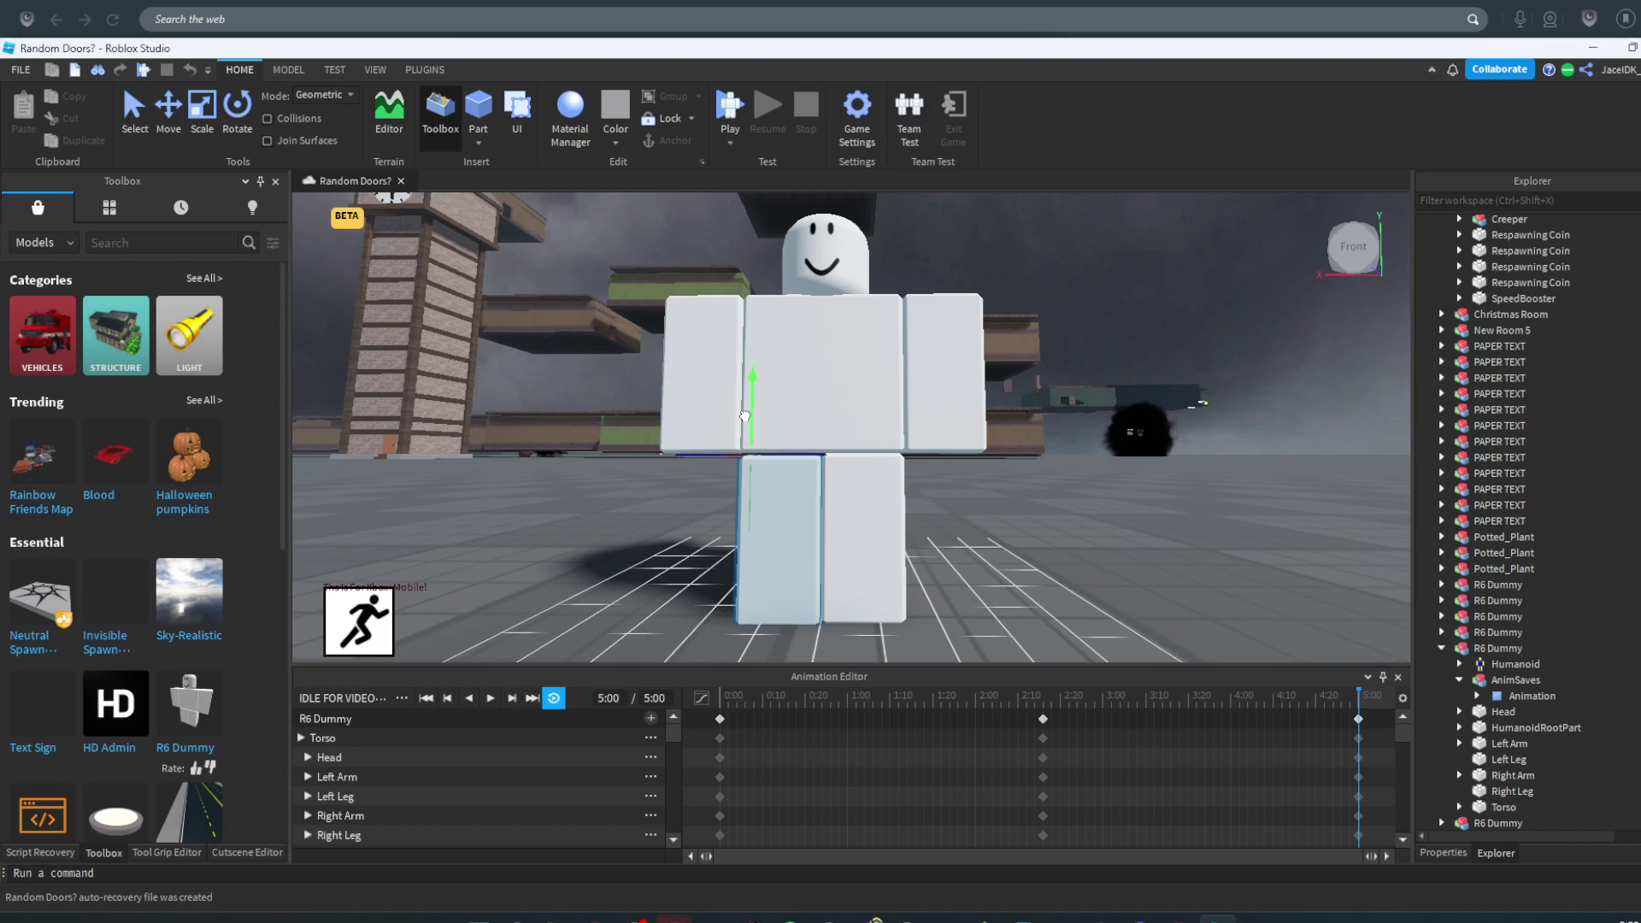
click(745, 414)
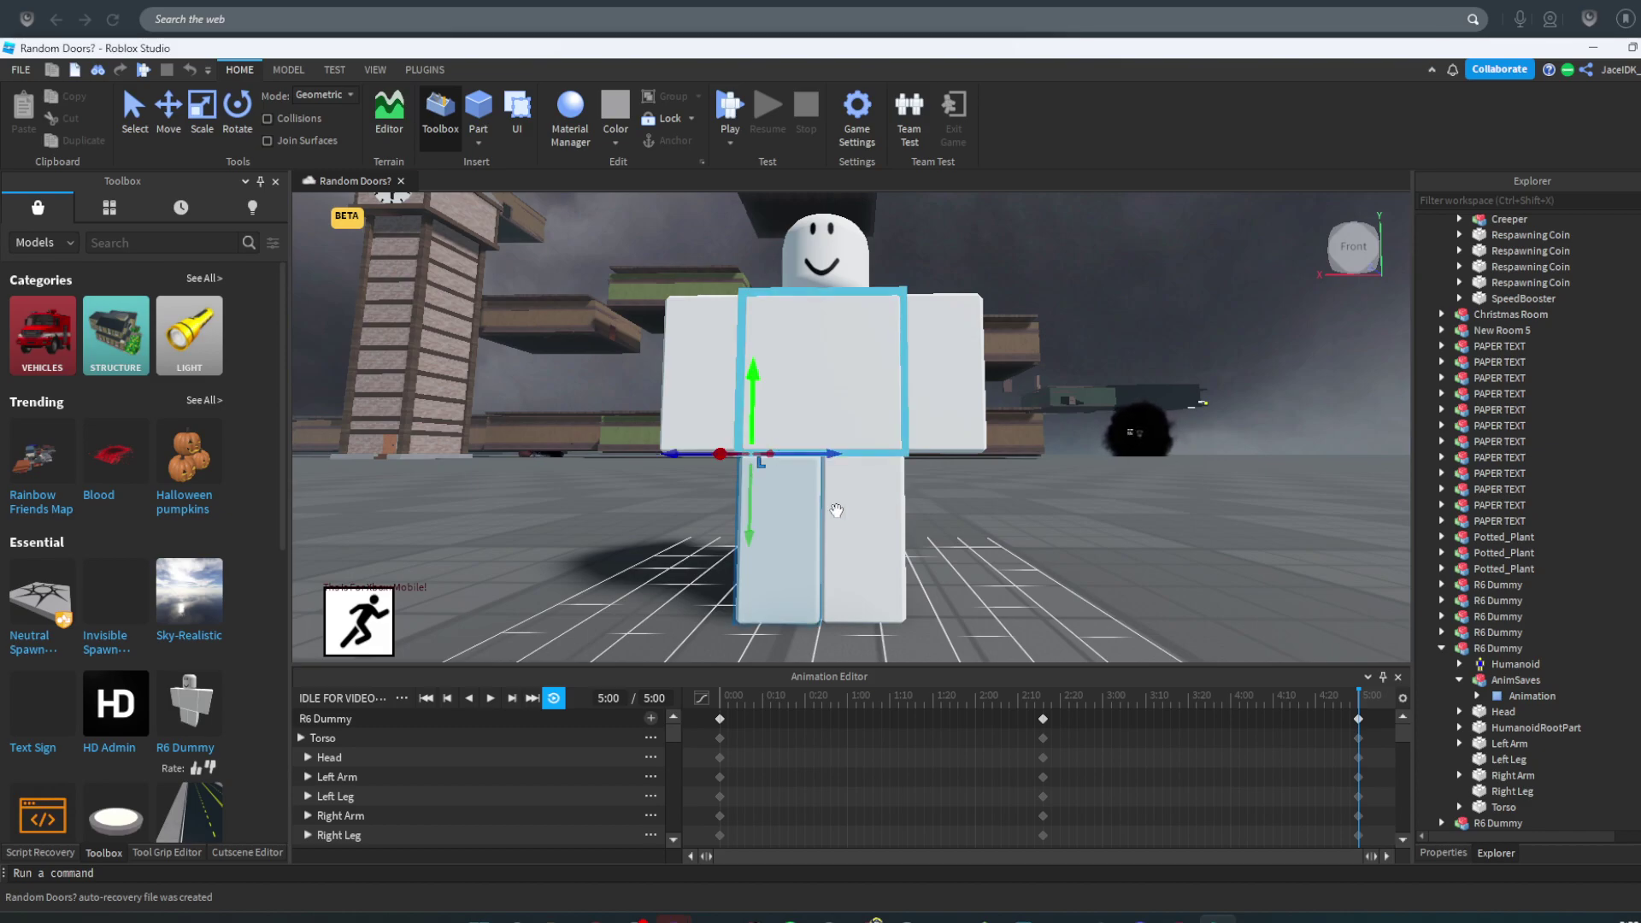
- Orbit in close to the Dummy's body, then refocus on the whole Dummy
right_drag(1042, 620, 1043, 613)
mouse_move(860, 516)
right_down()
mouse_move(901, 591)
mouse_move(912, 557)
mouse_move(1173, 609)
right_up()
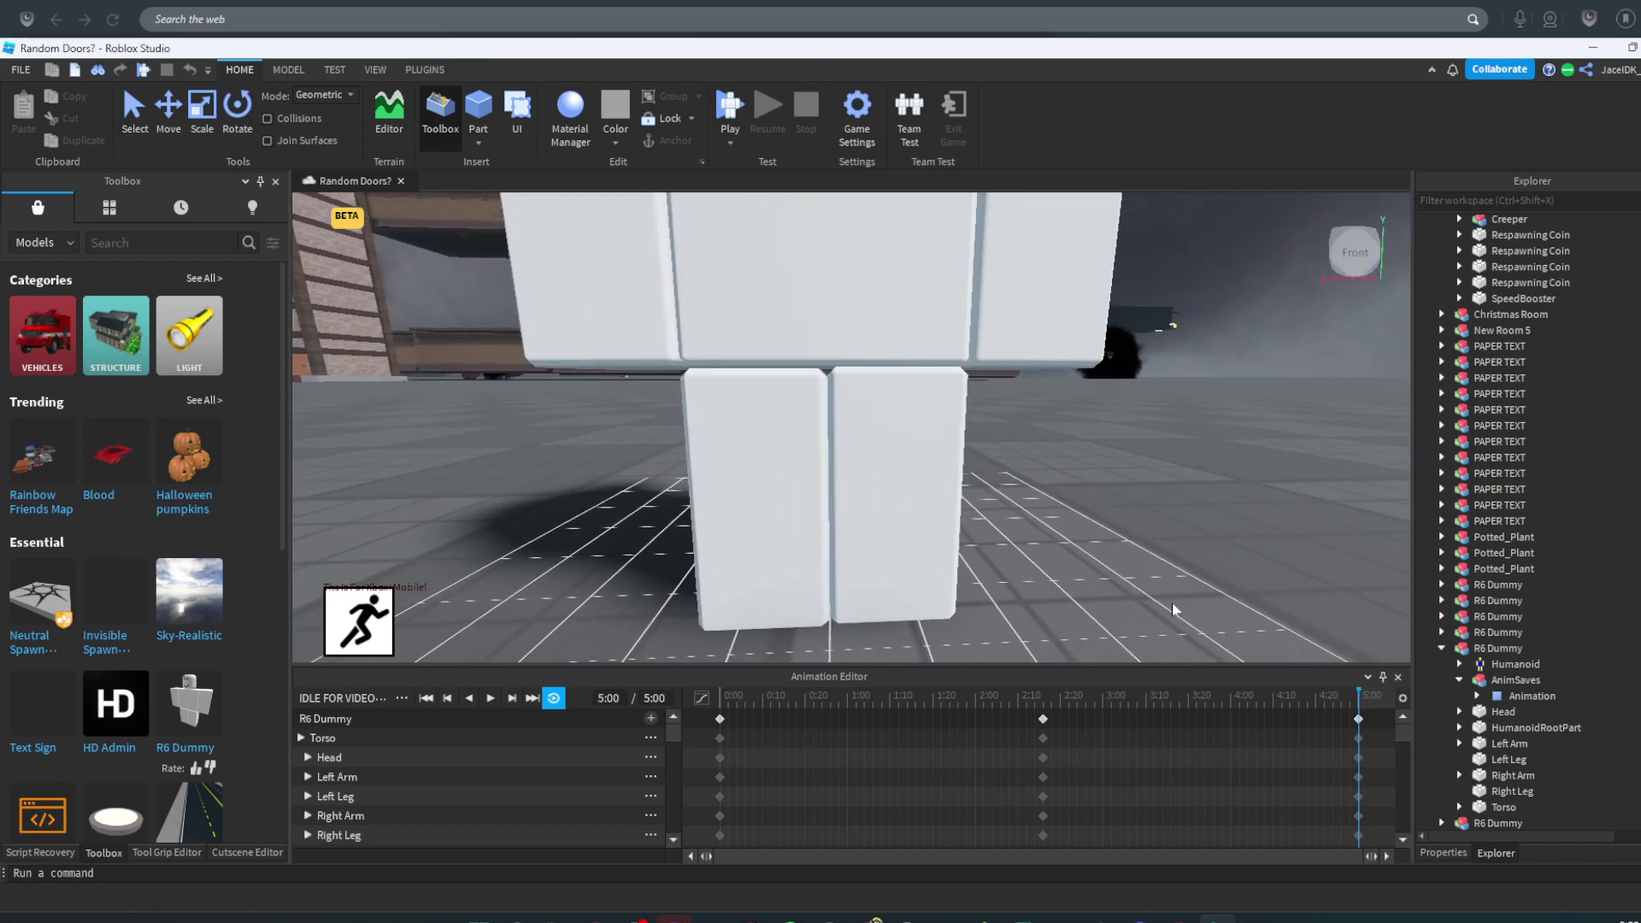
key(f)
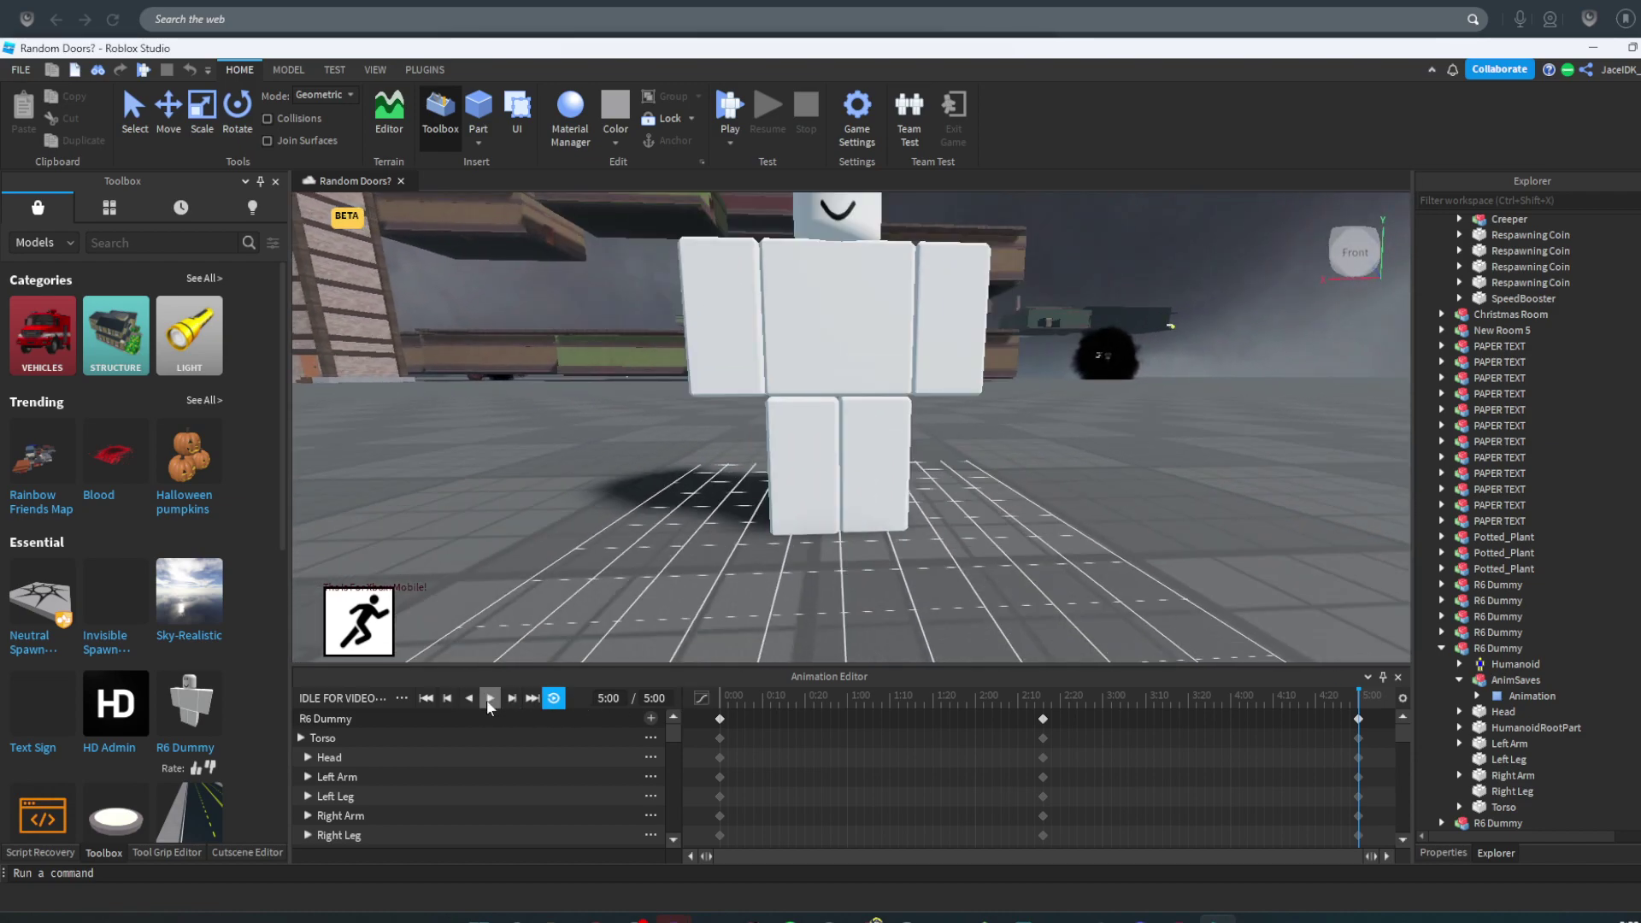
- Play the idle animation and pause it around 2:08
click(490, 697)
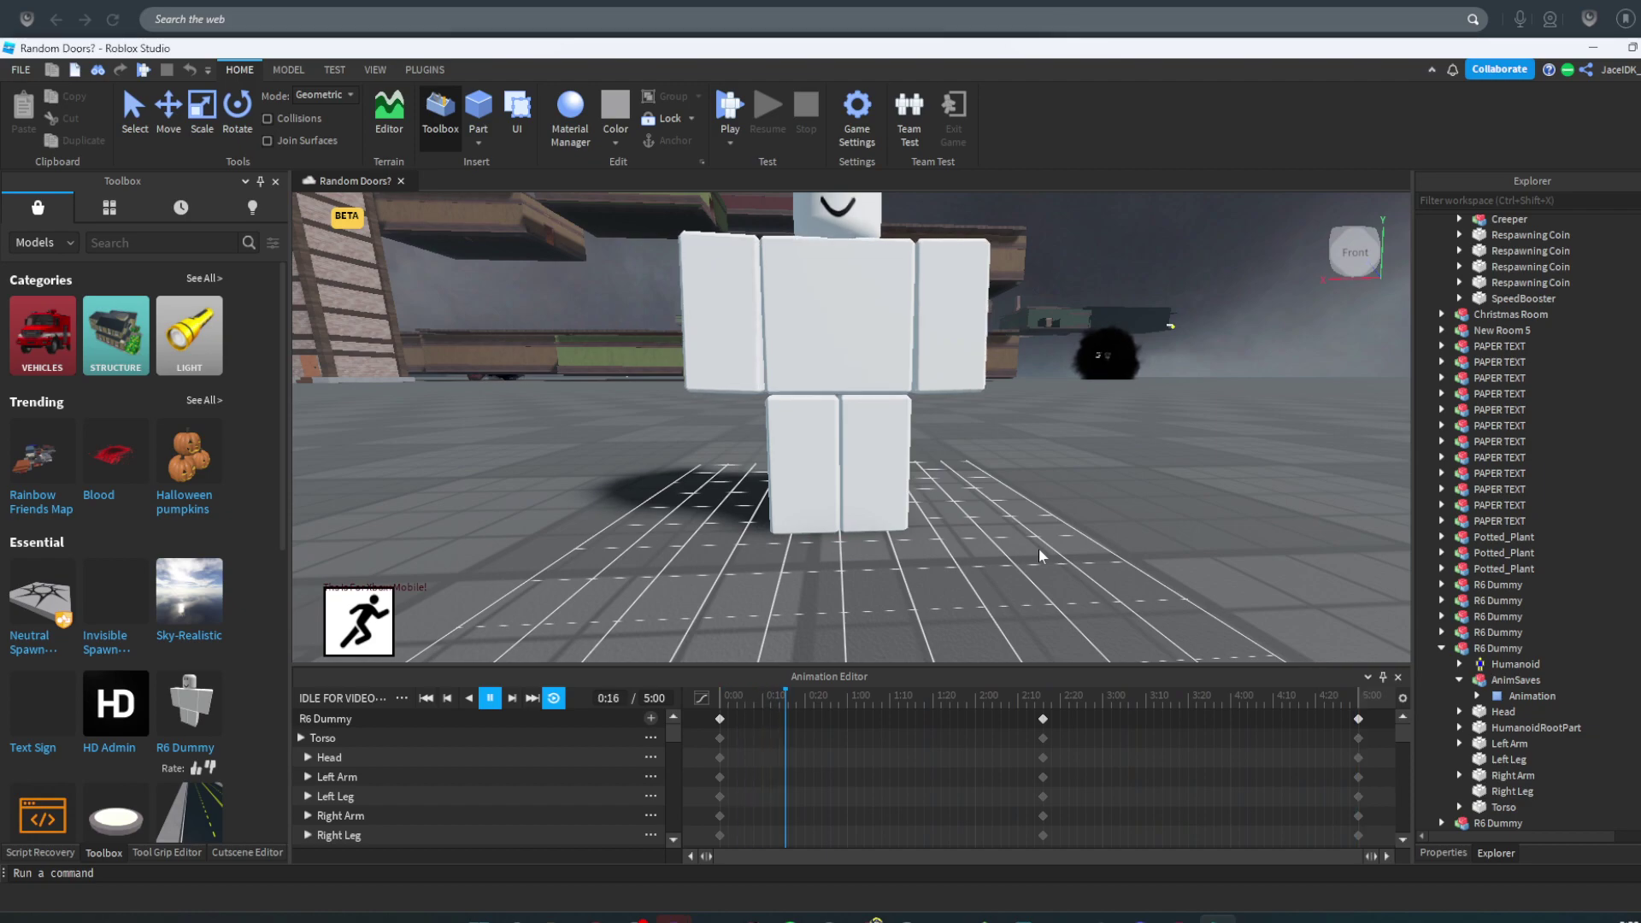
click(490, 699)
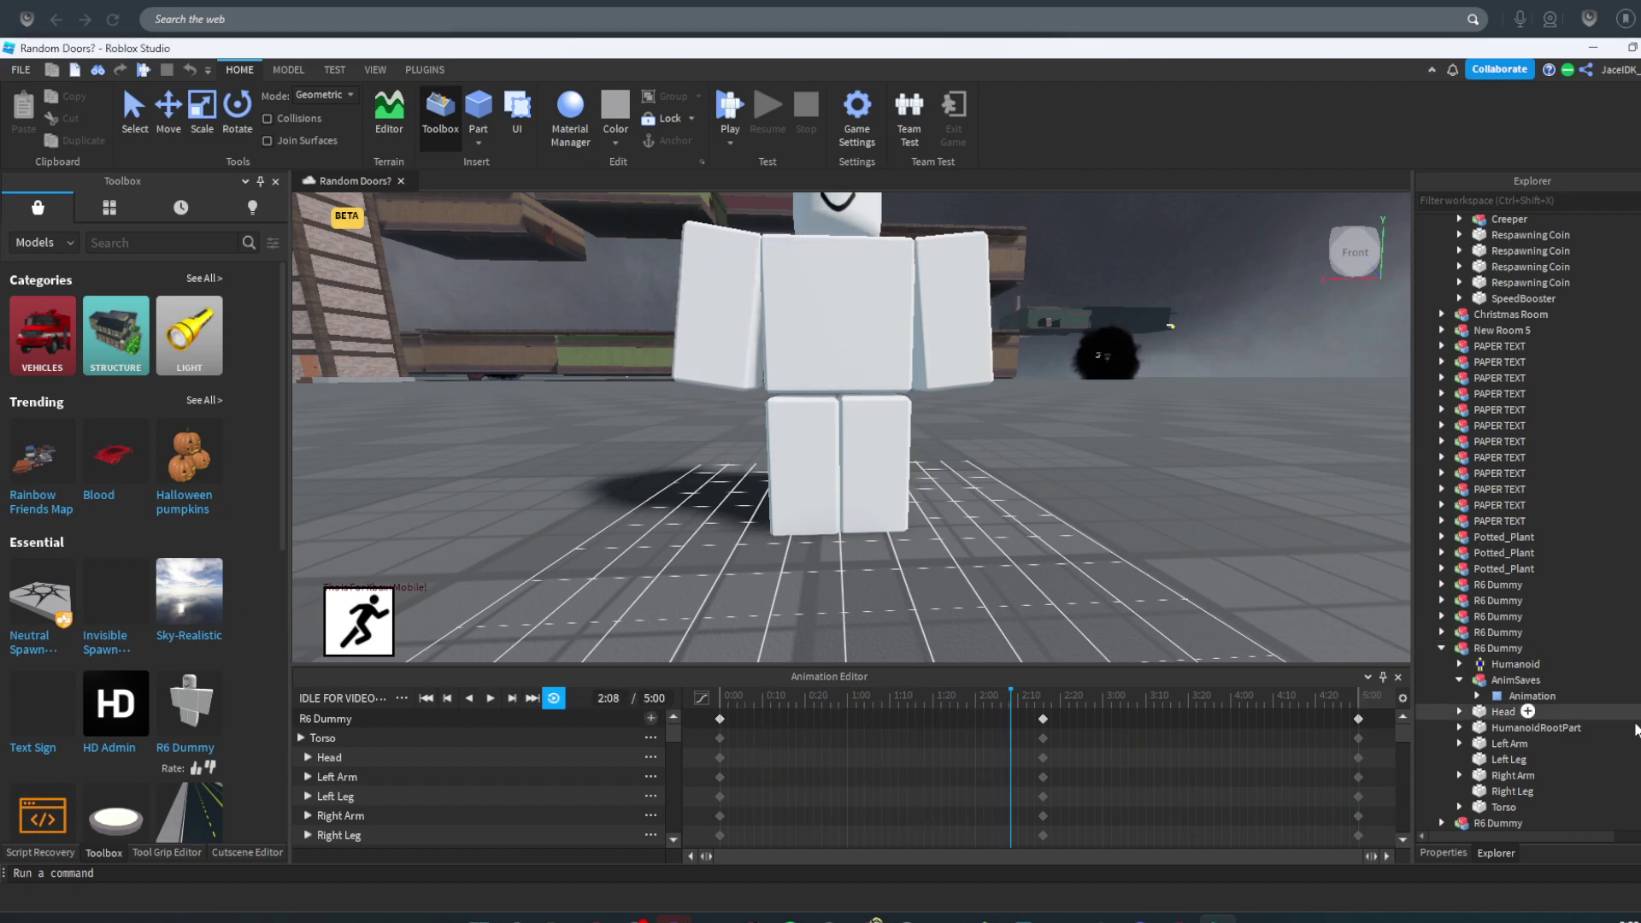
- Select the torso and lower it slightly at 5:00 after checking 0:00
click(1362, 700)
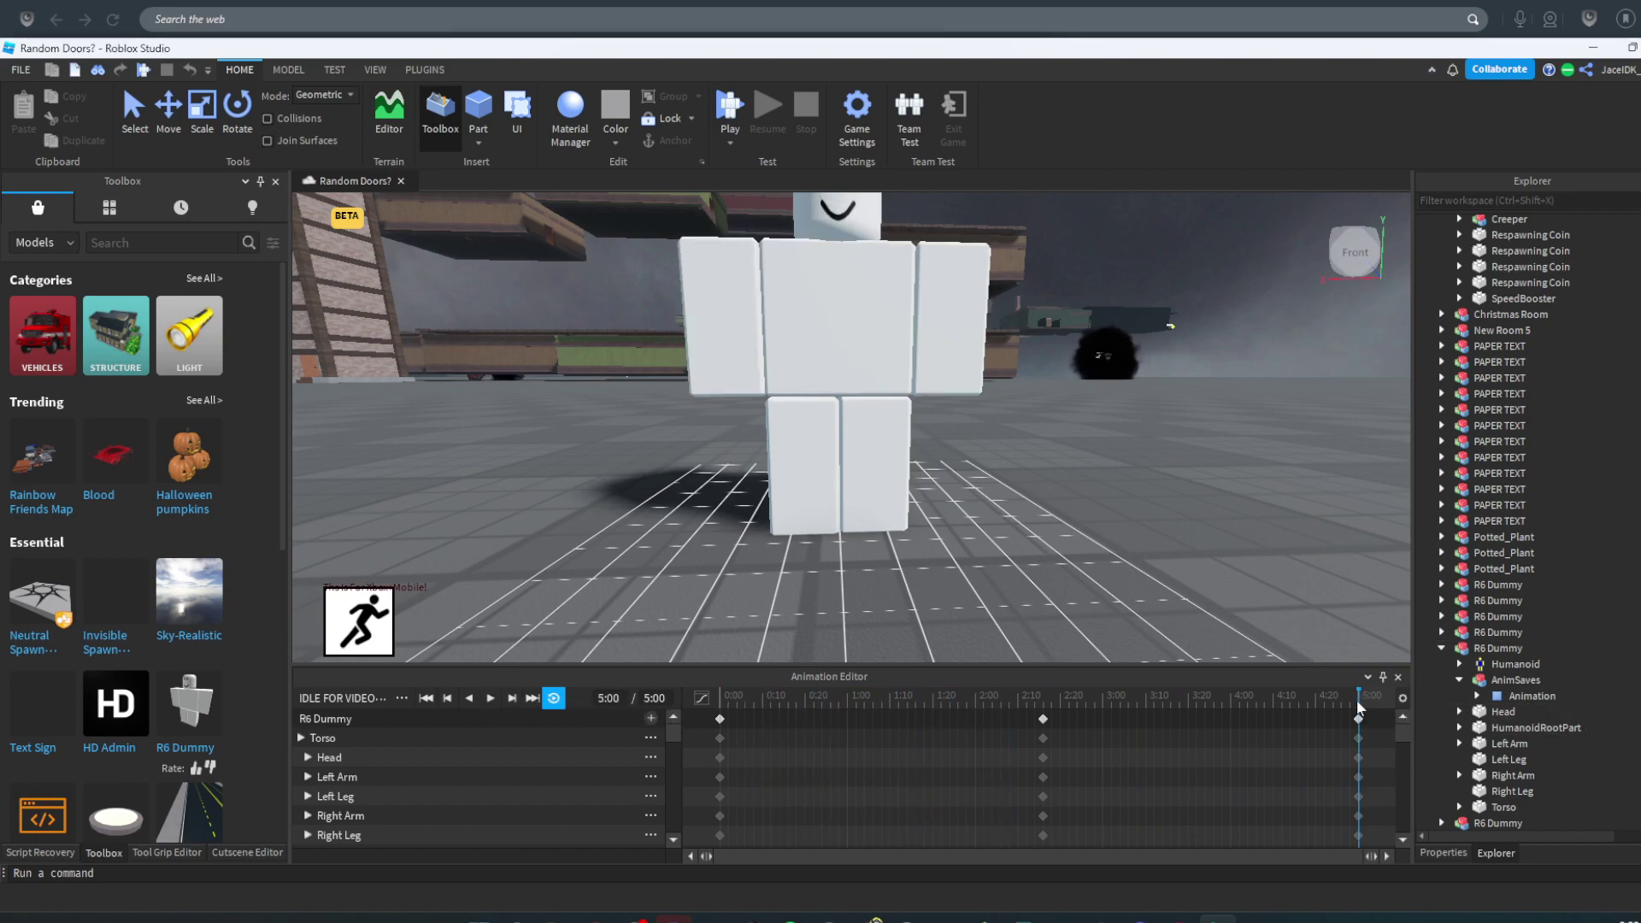
click(837, 328)
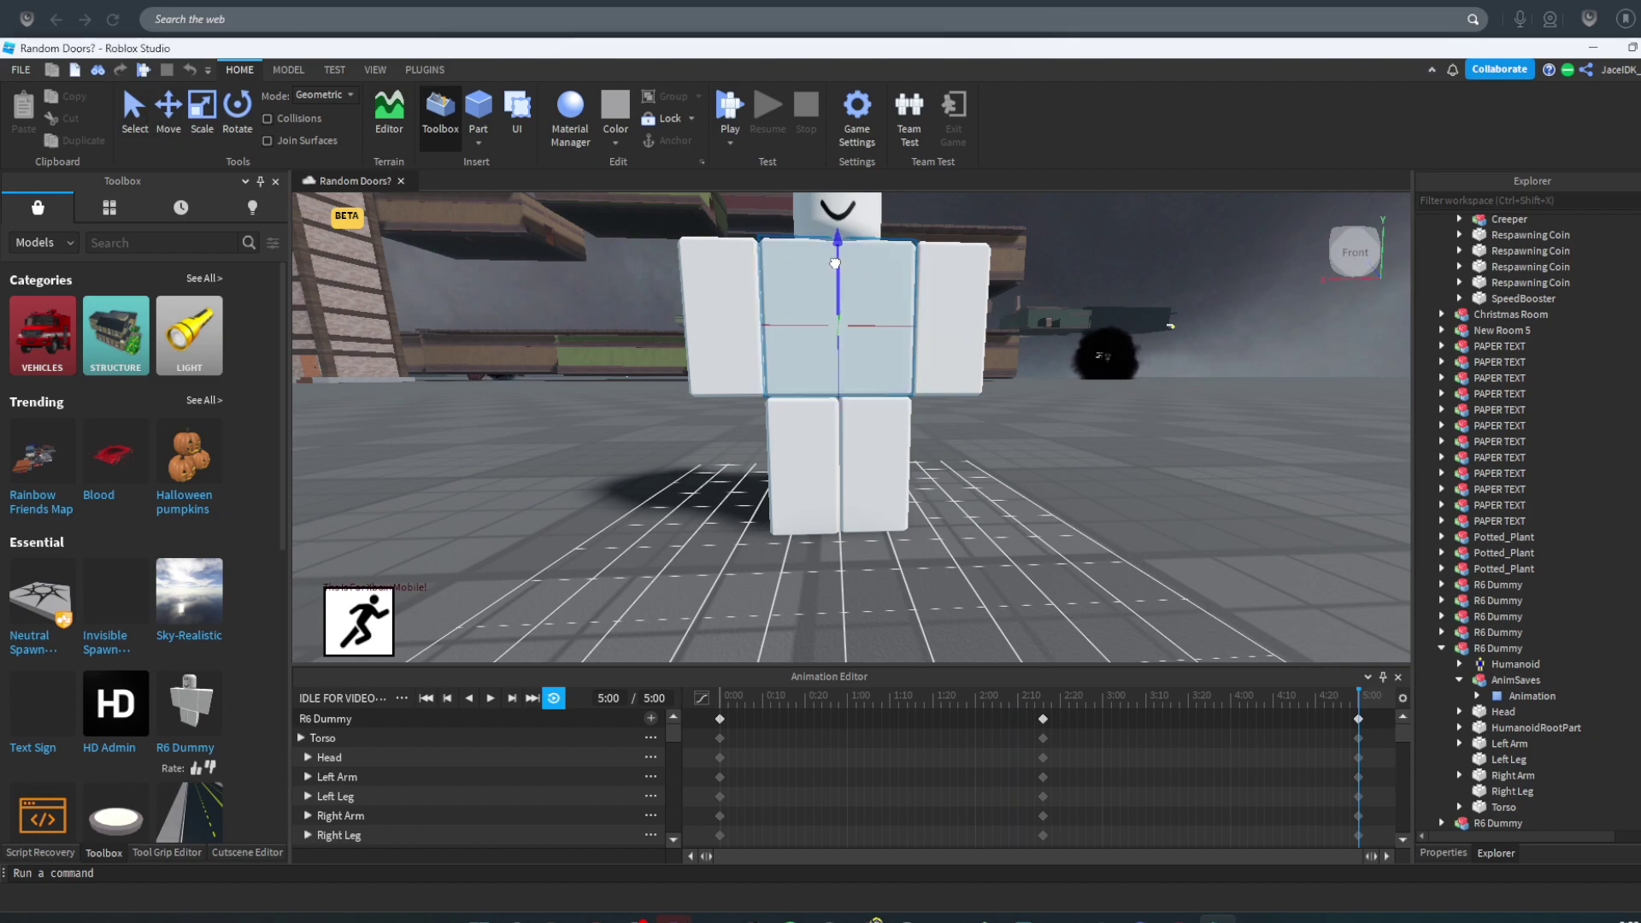
click(728, 704)
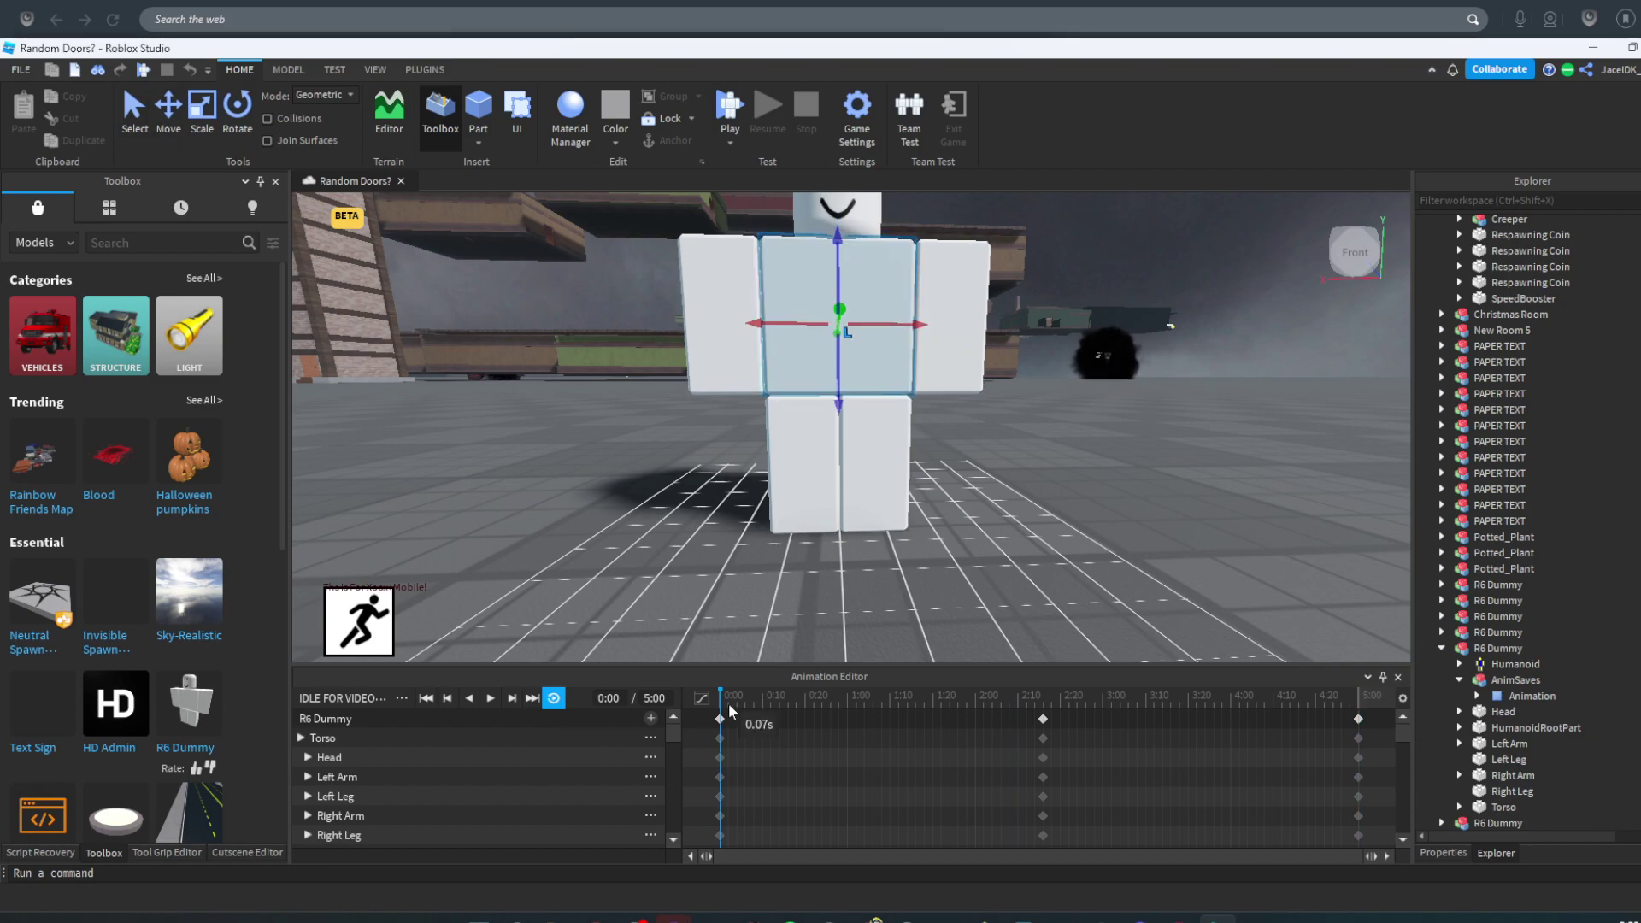
click(1361, 701)
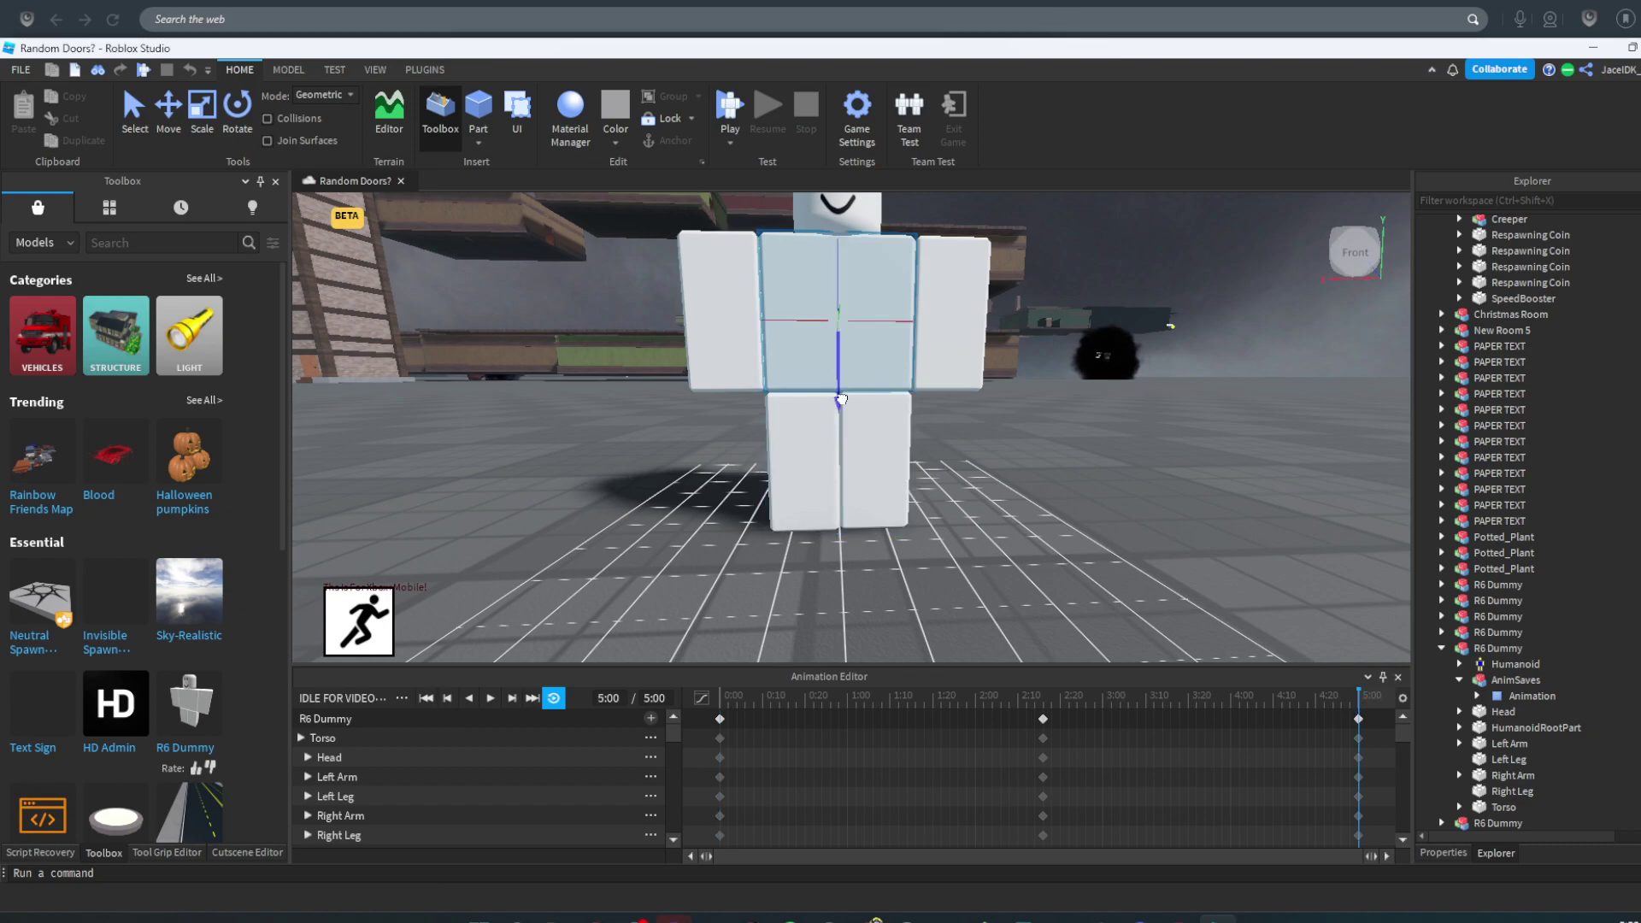
drag(840, 400, 839, 401)
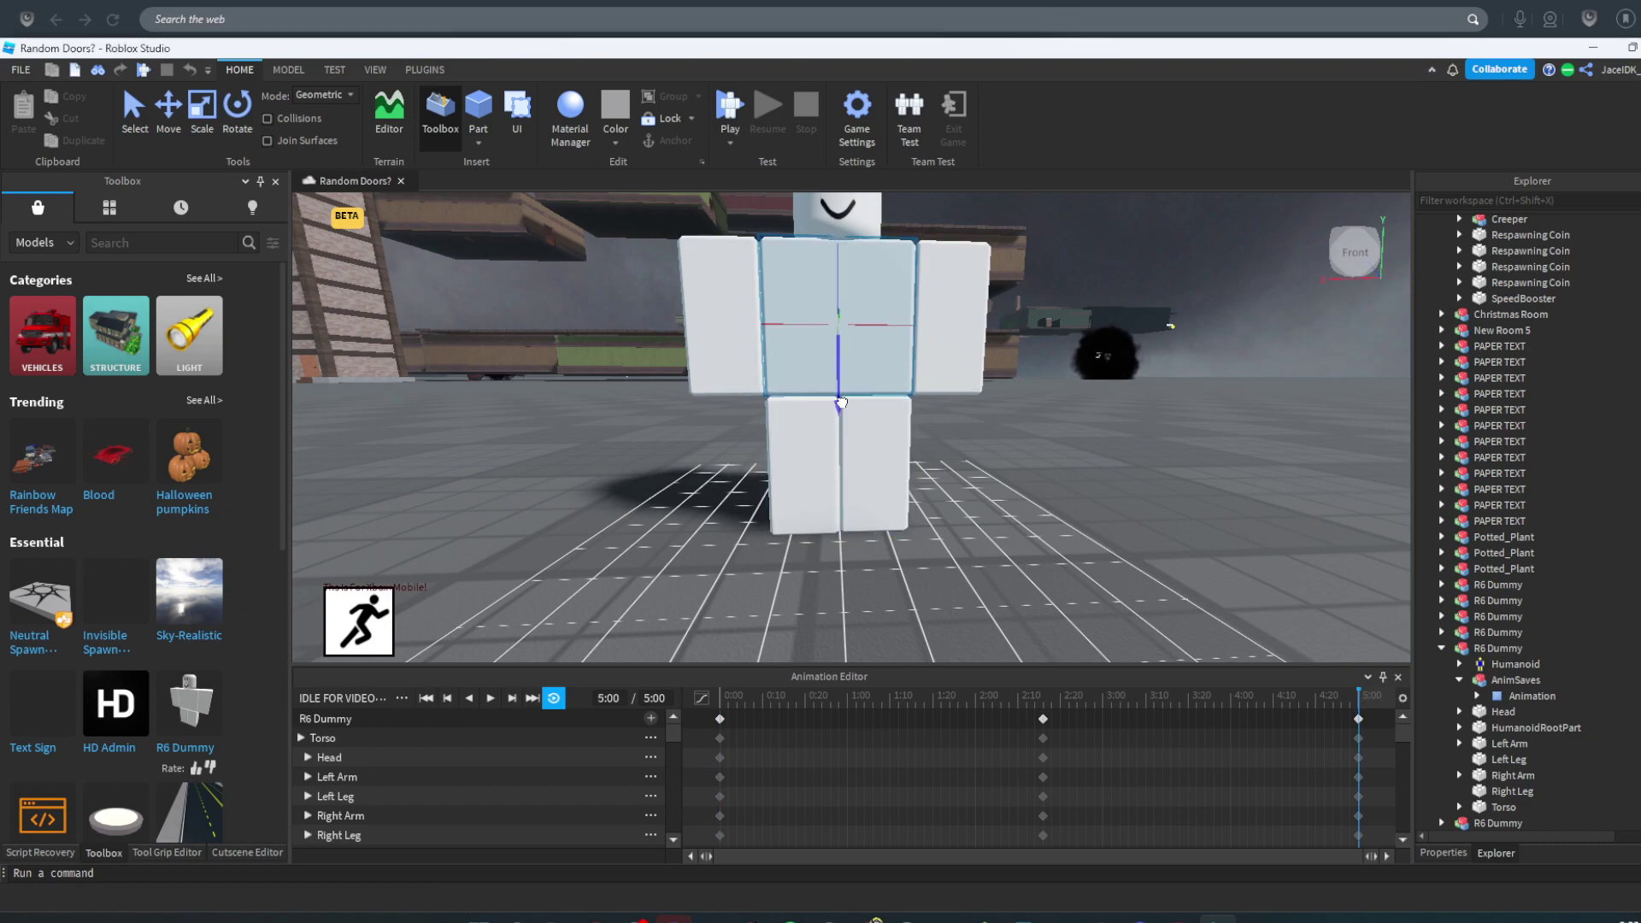
- Raise the torso back up, then lower it a little in the 5:00 pose
click(726, 699)
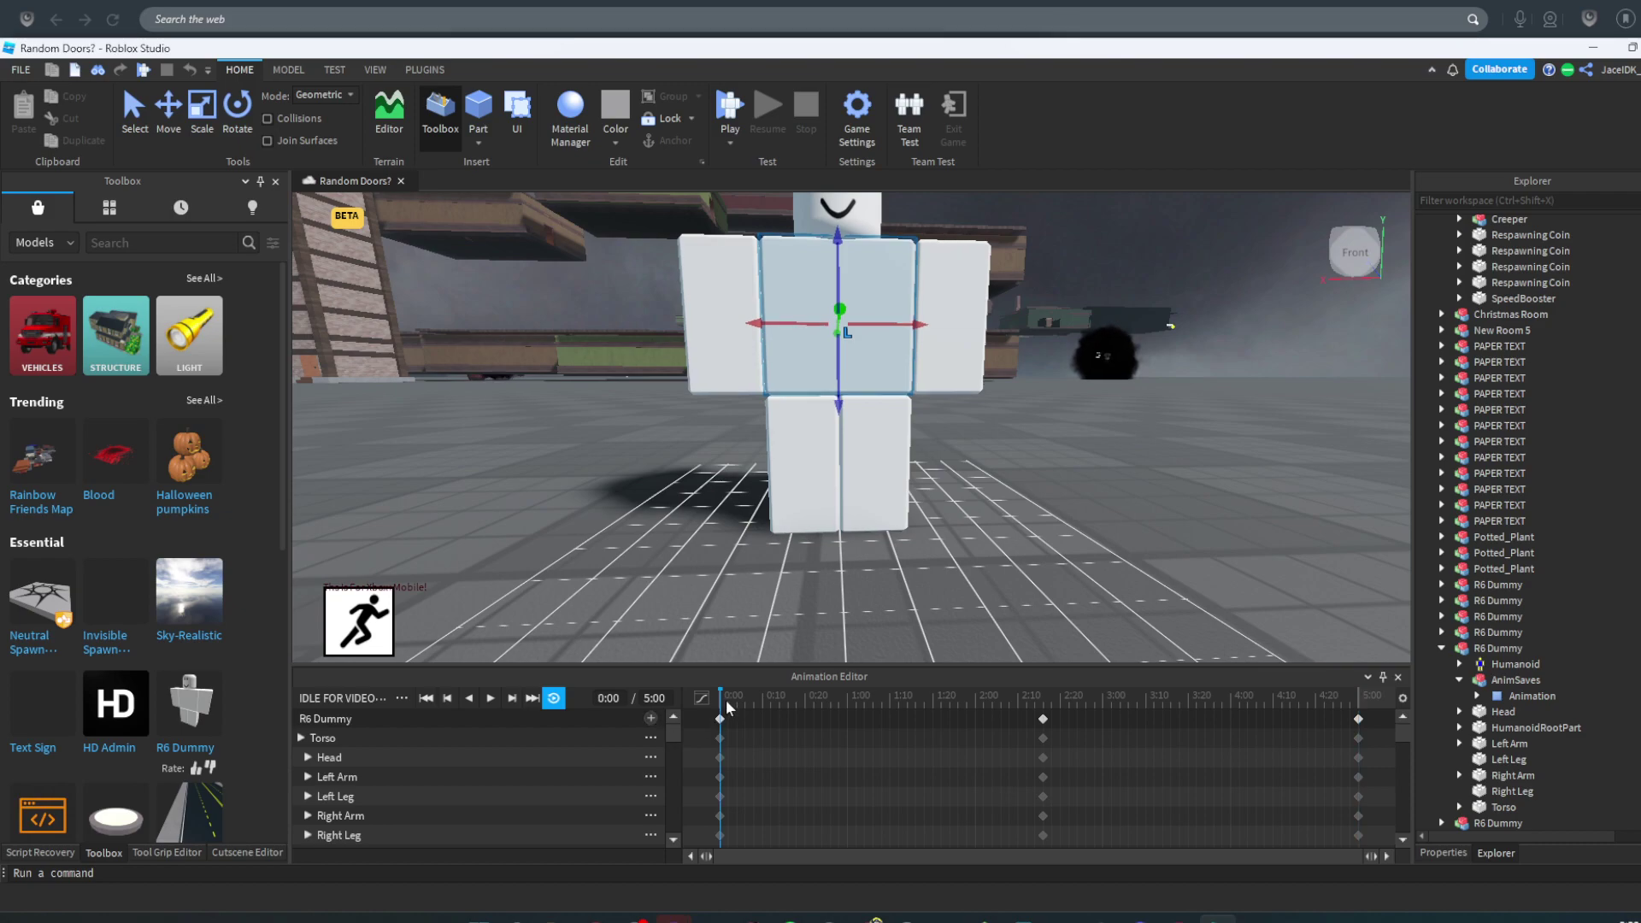
click(1386, 704)
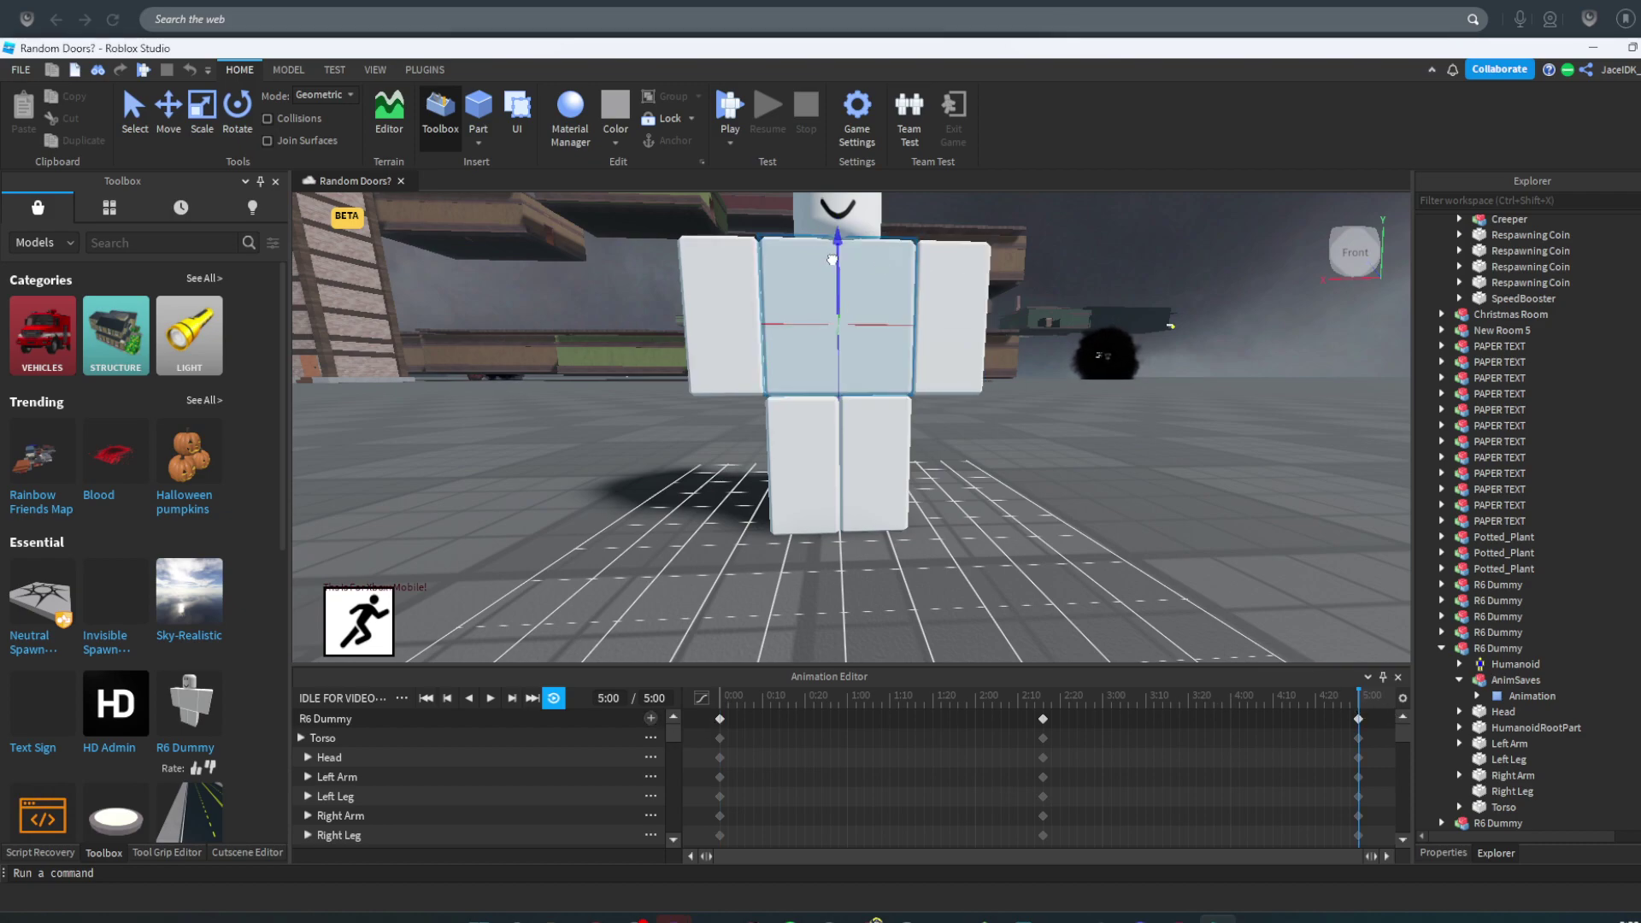
drag(832, 259, 833, 256)
click(724, 700)
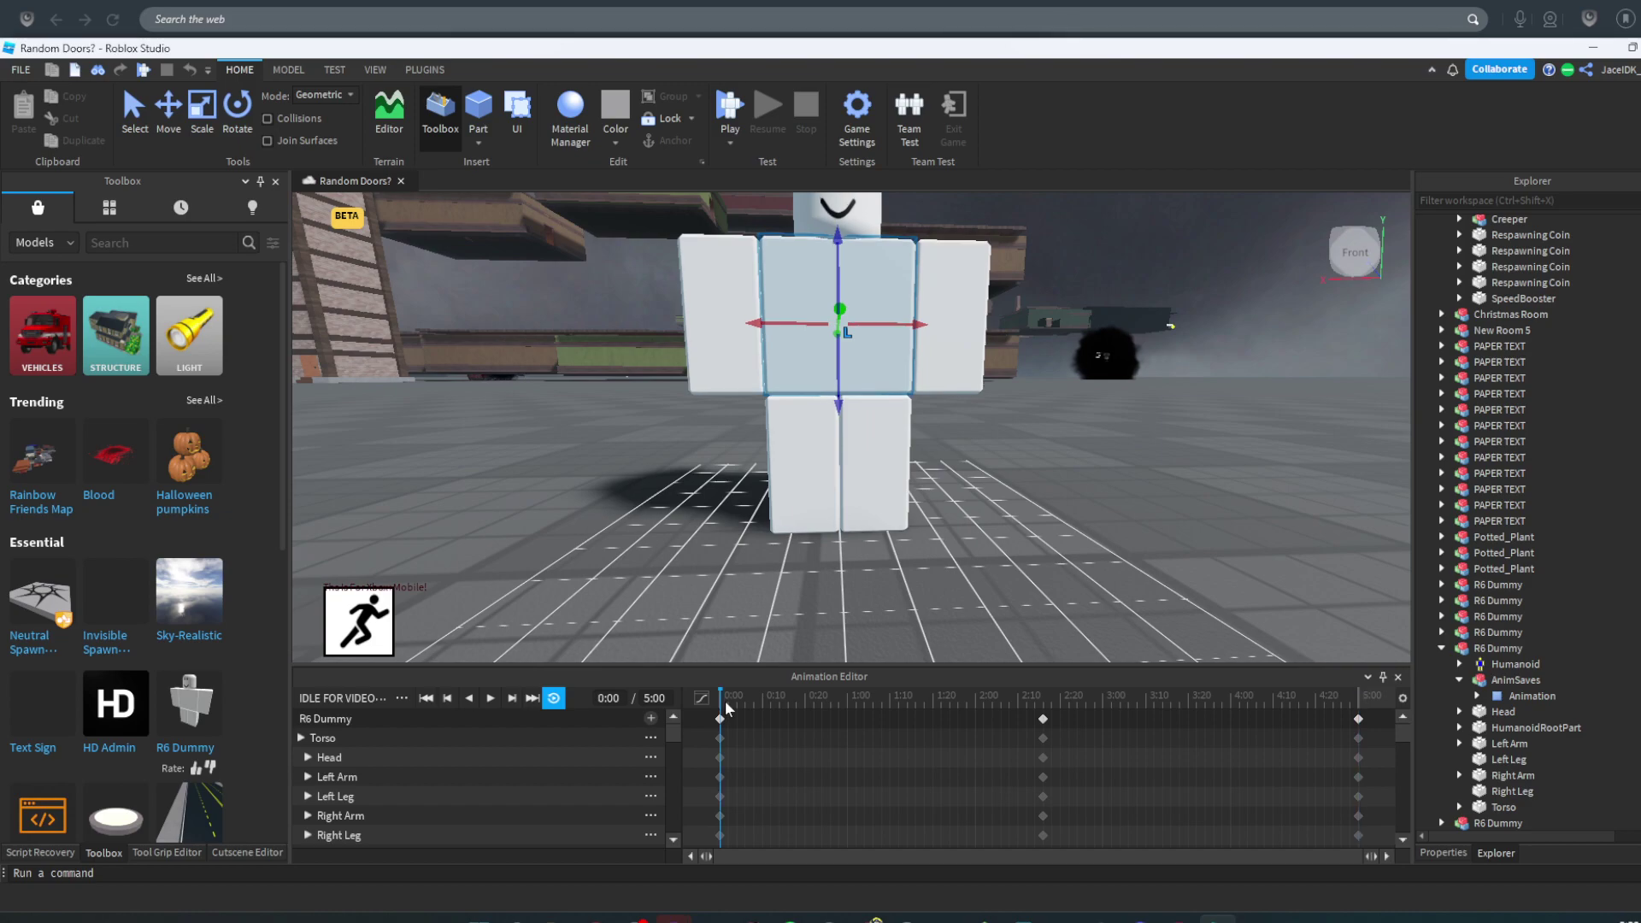
click(1367, 704)
scroll(830, 336, up, 3)
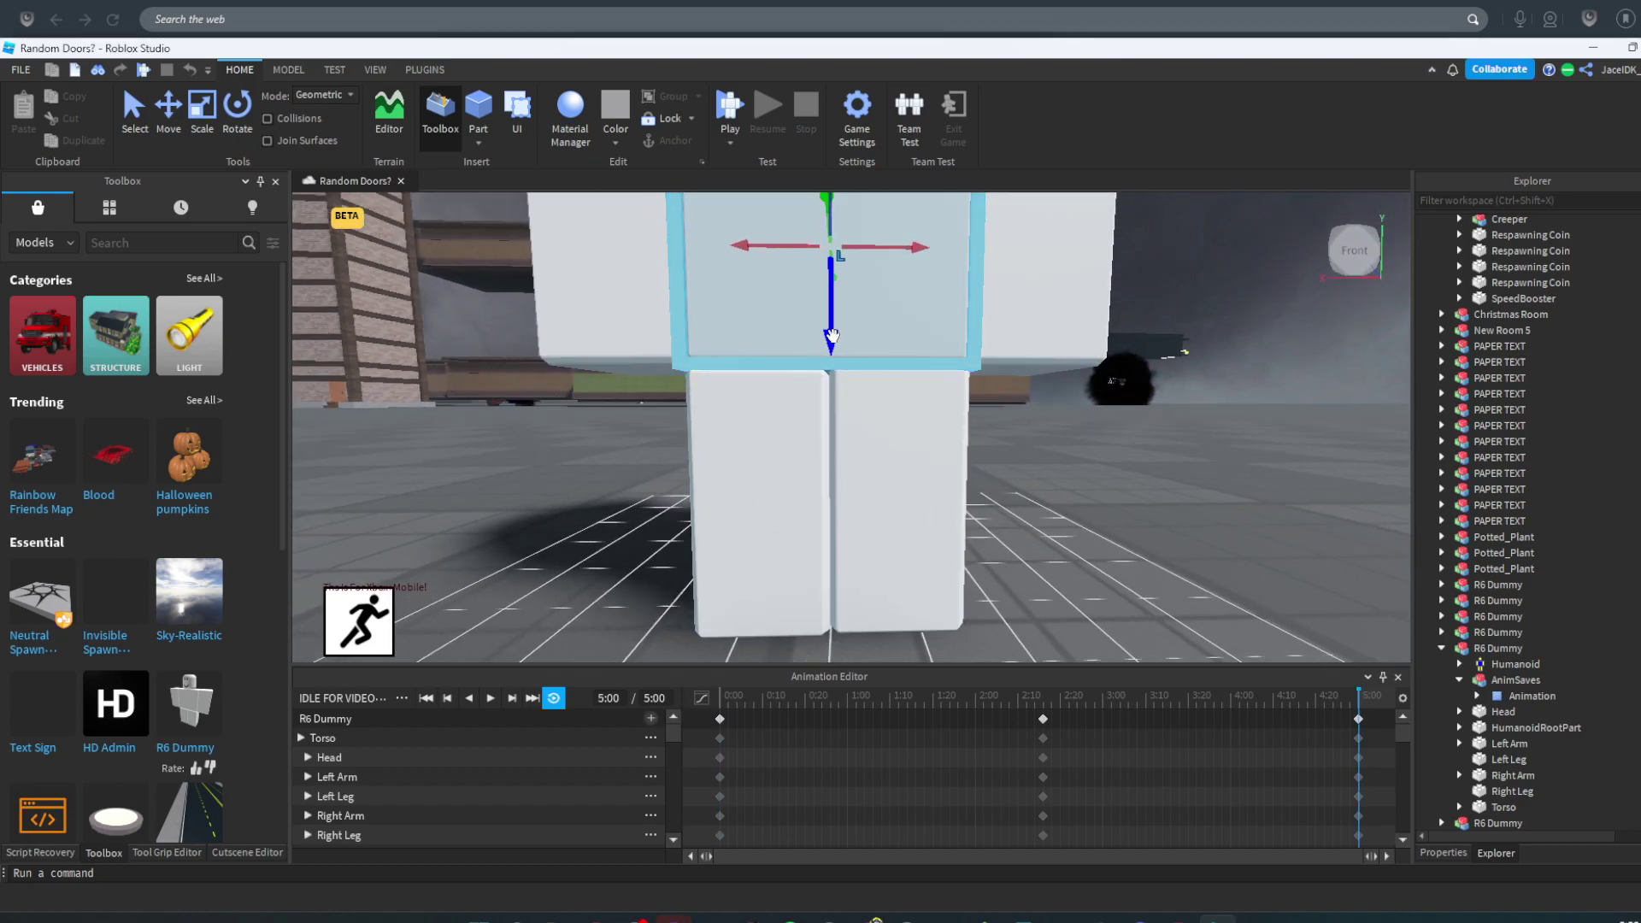
drag(830, 336, 833, 335)
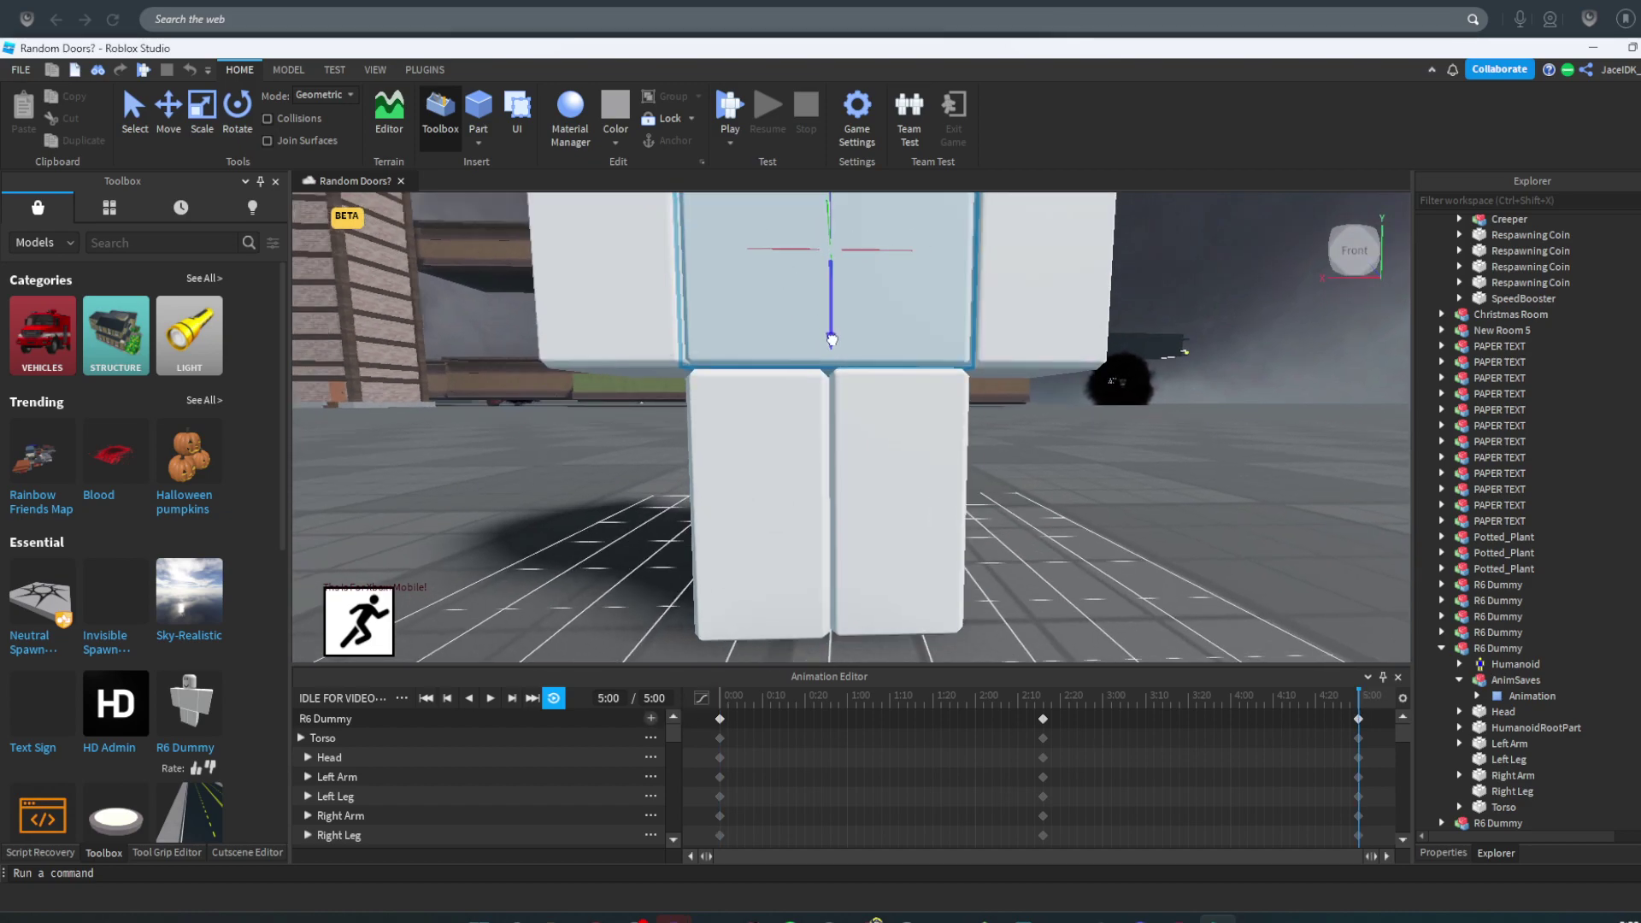
scroll(796, 487, down, 3)
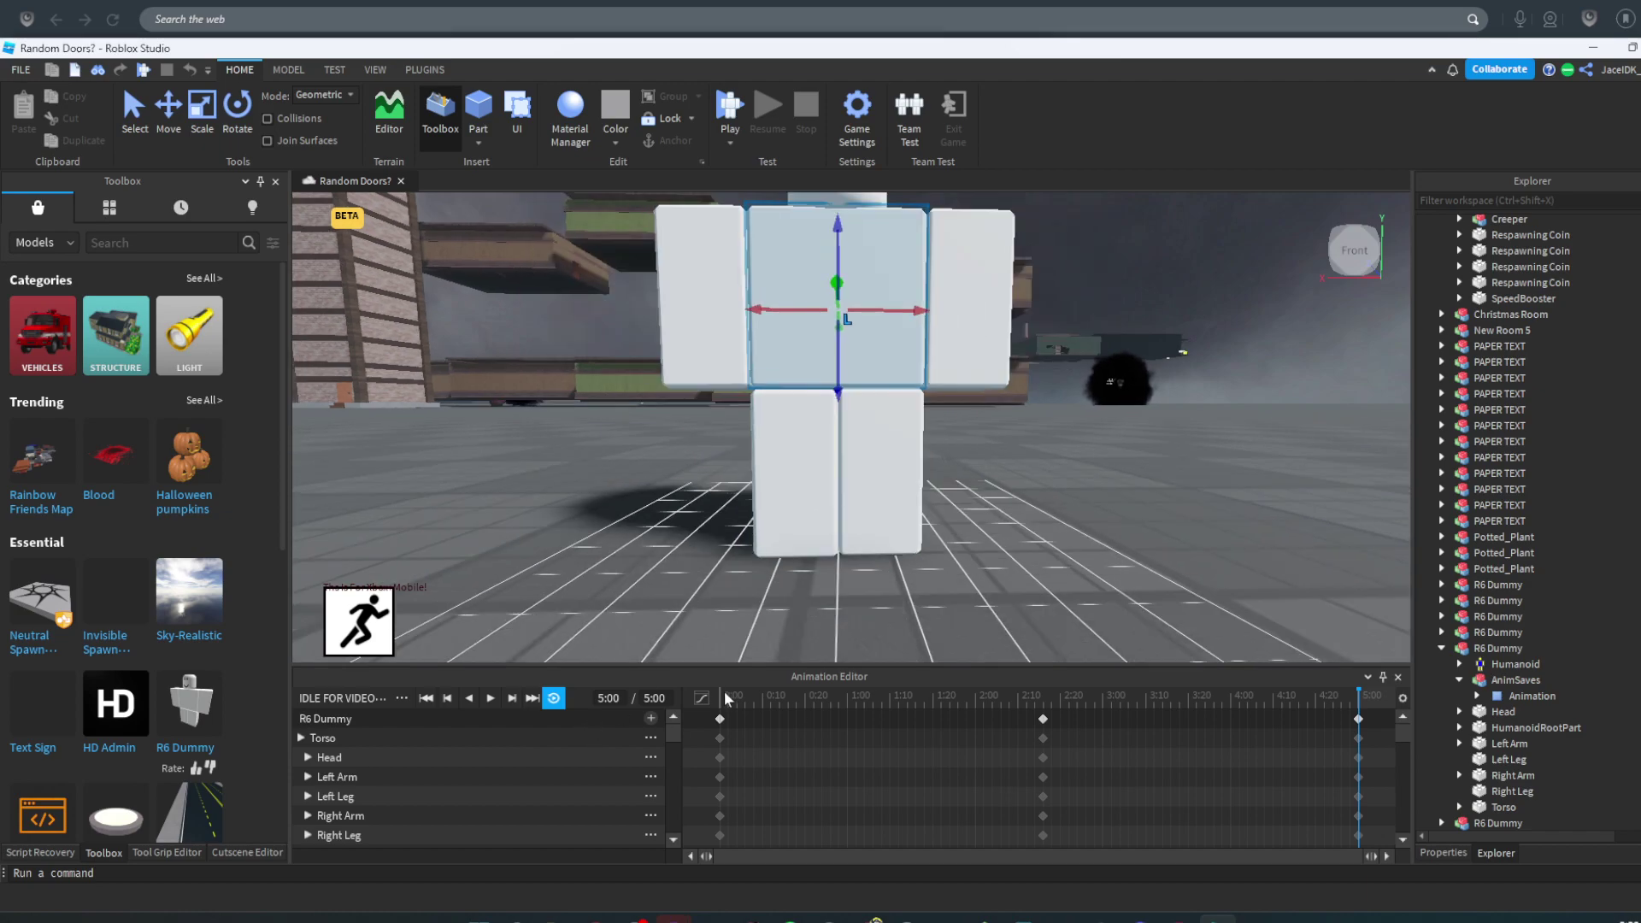
- Compare the 0:00 and 5:00 poses and lower the end-pose torso again
click(724, 701)
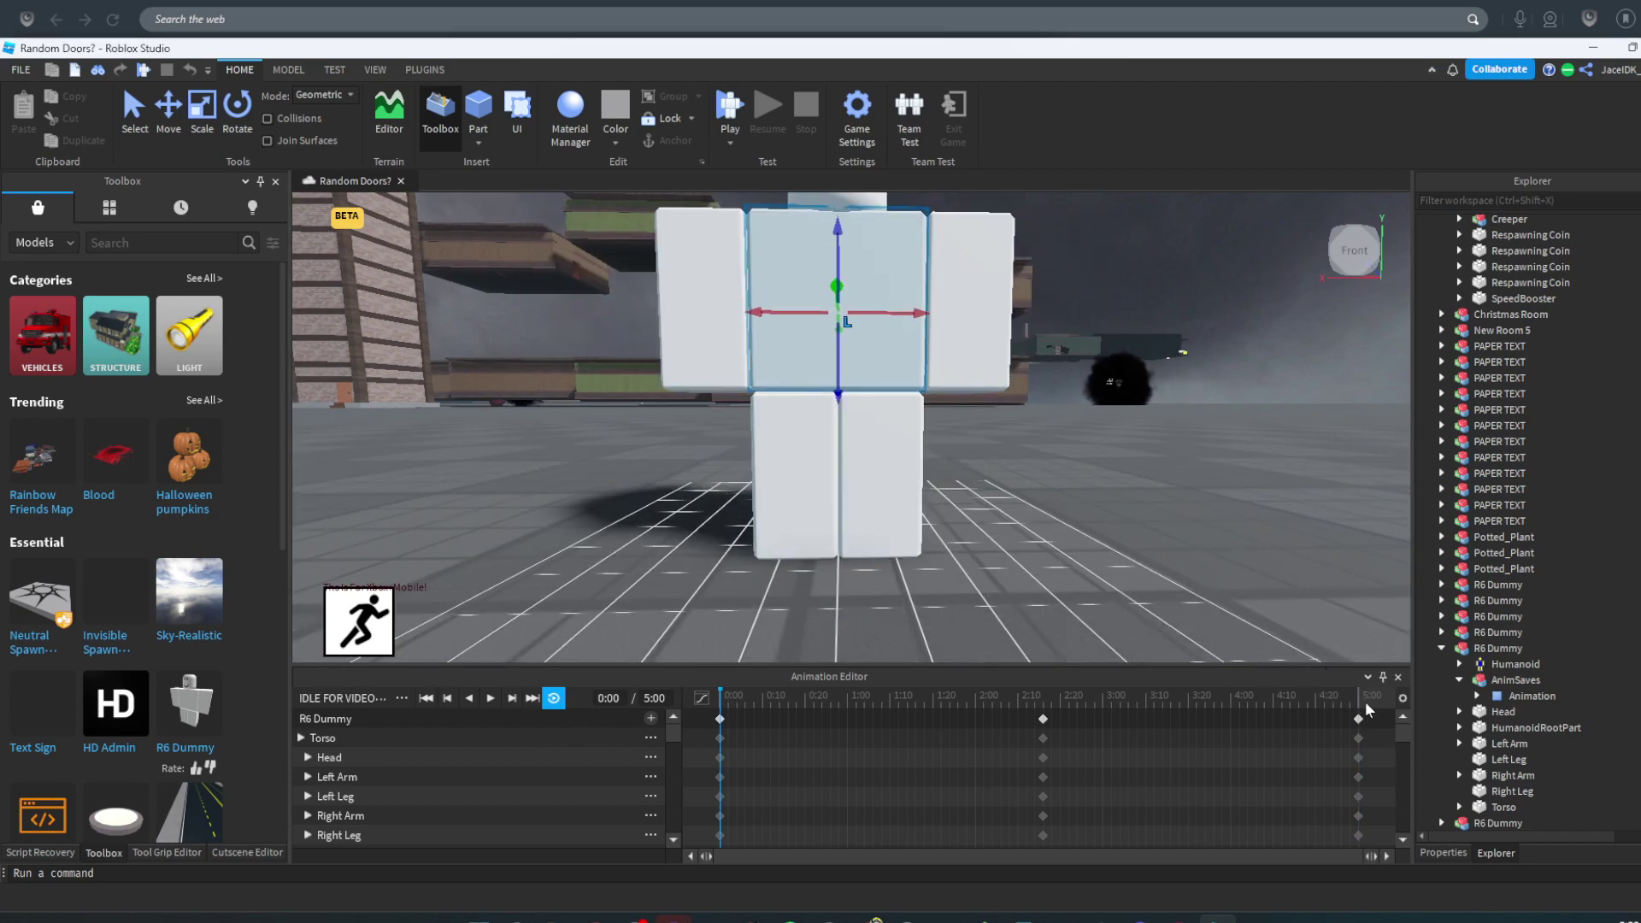
click(1359, 704)
drag(834, 392, 833, 387)
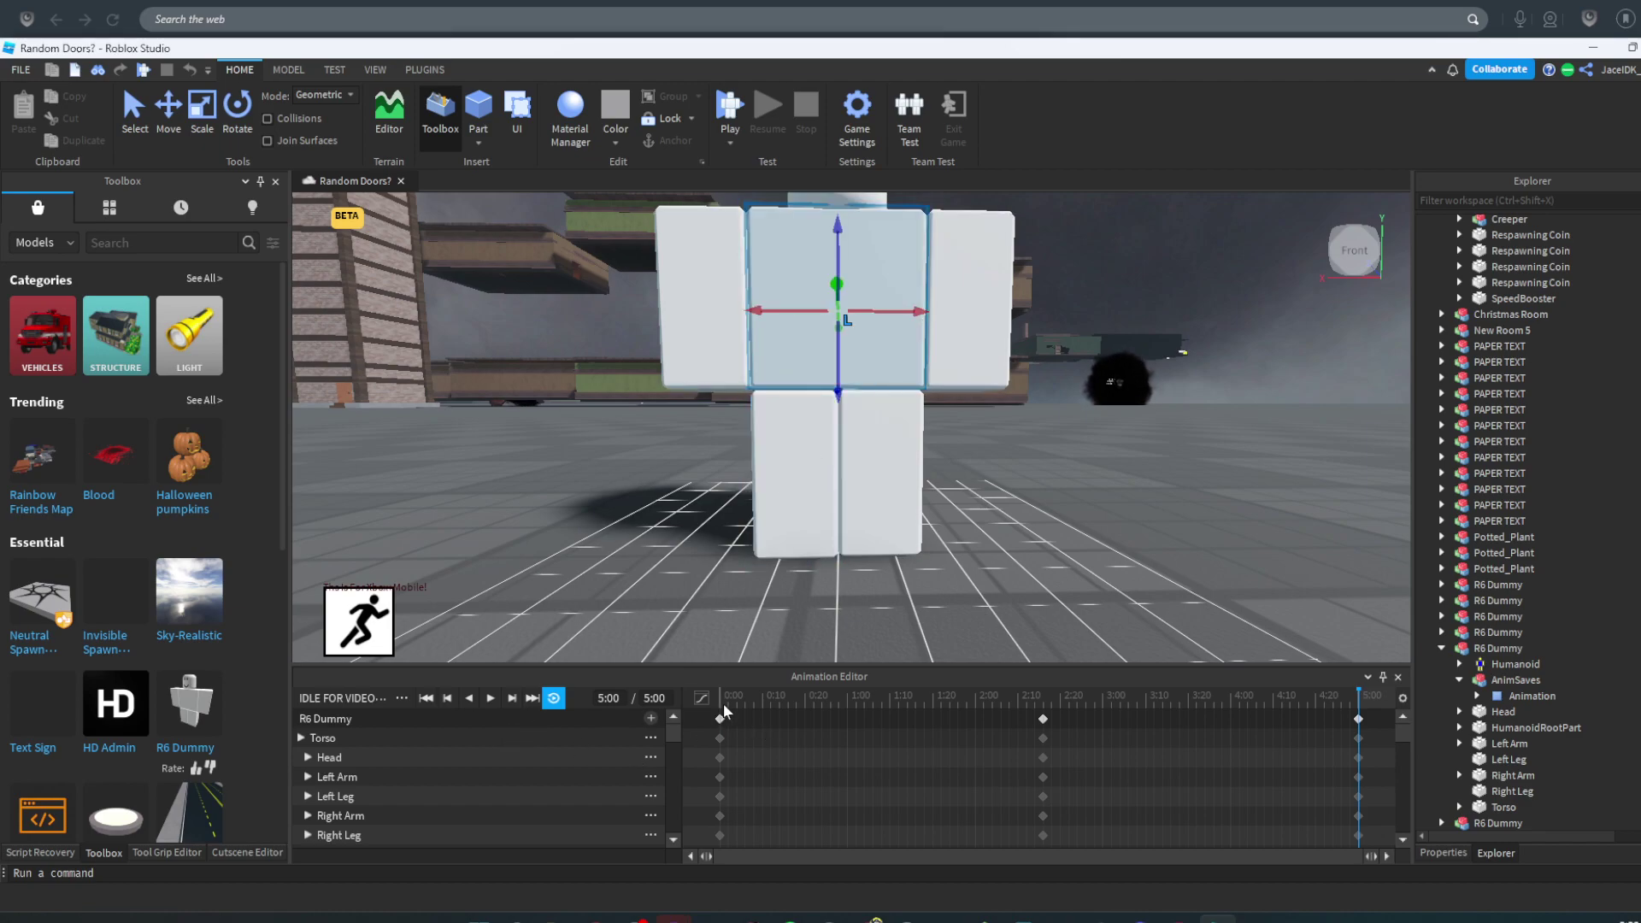
click(723, 704)
click(1346, 696)
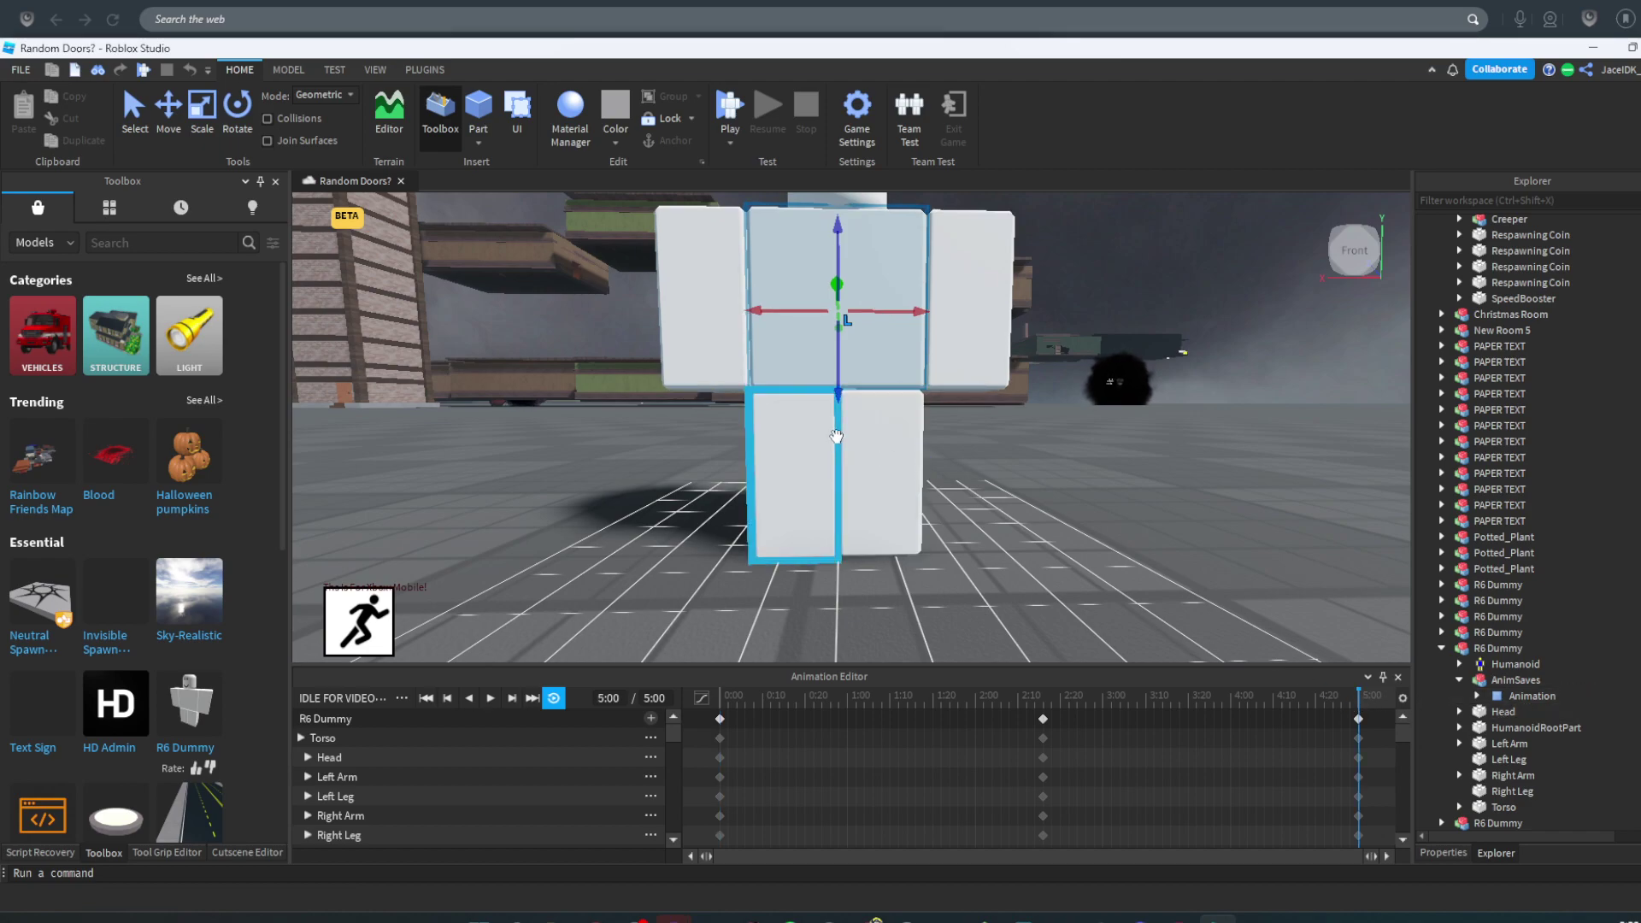
drag(837, 392, 839, 398)
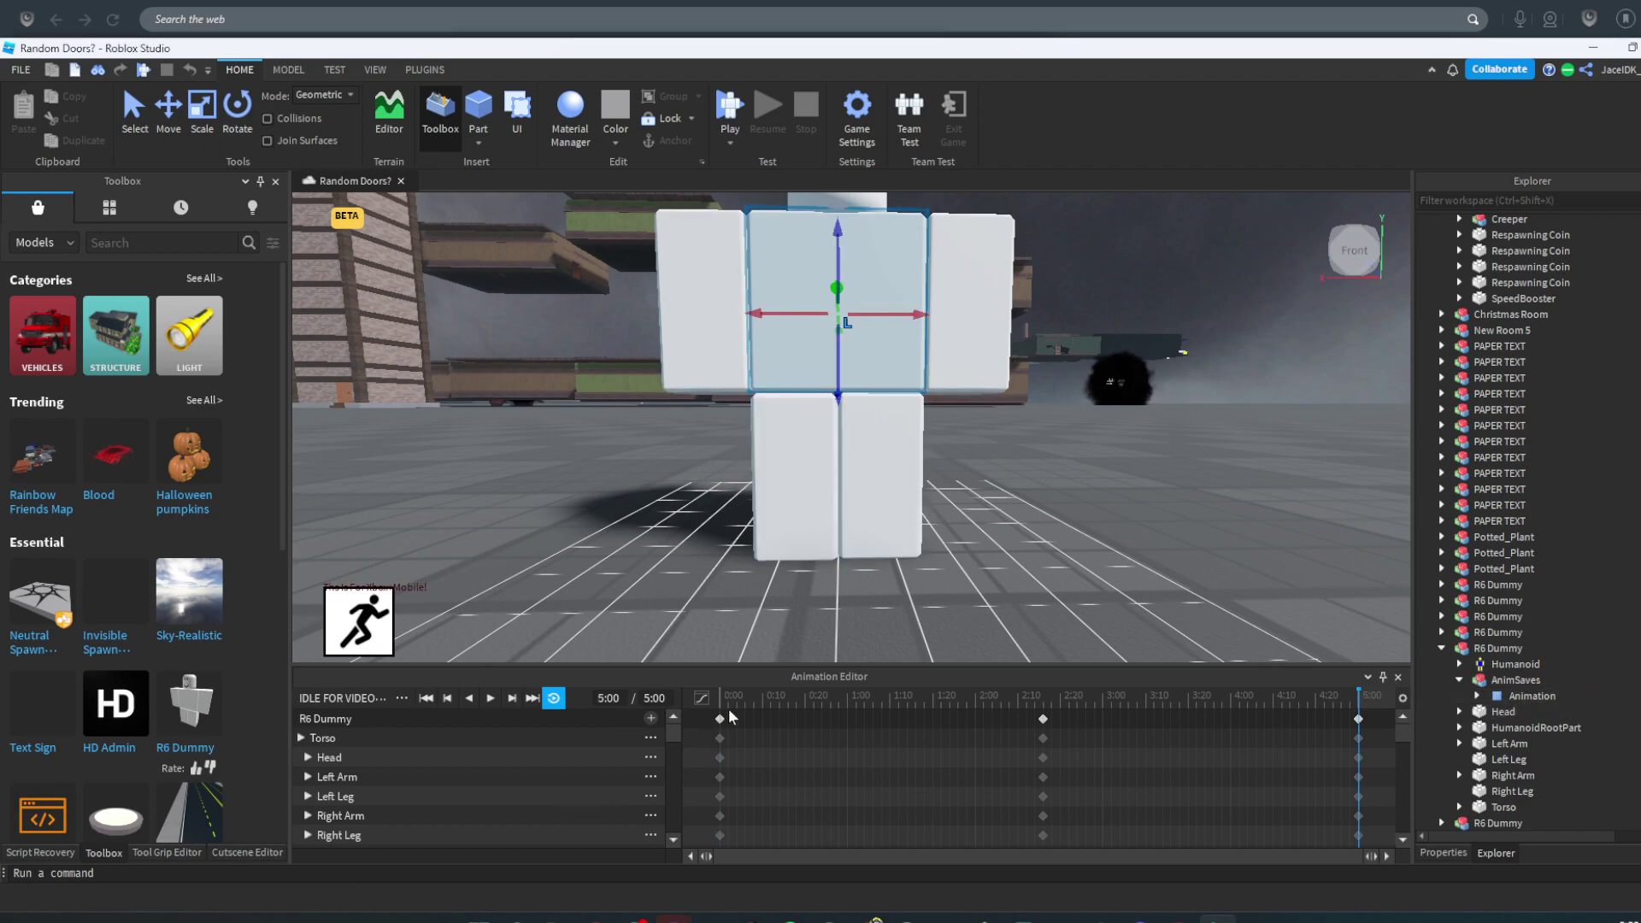
- Select the left leg, recheck 0:00 and 5:00, then play the animation
click(728, 704)
click(1355, 711)
click(808, 456)
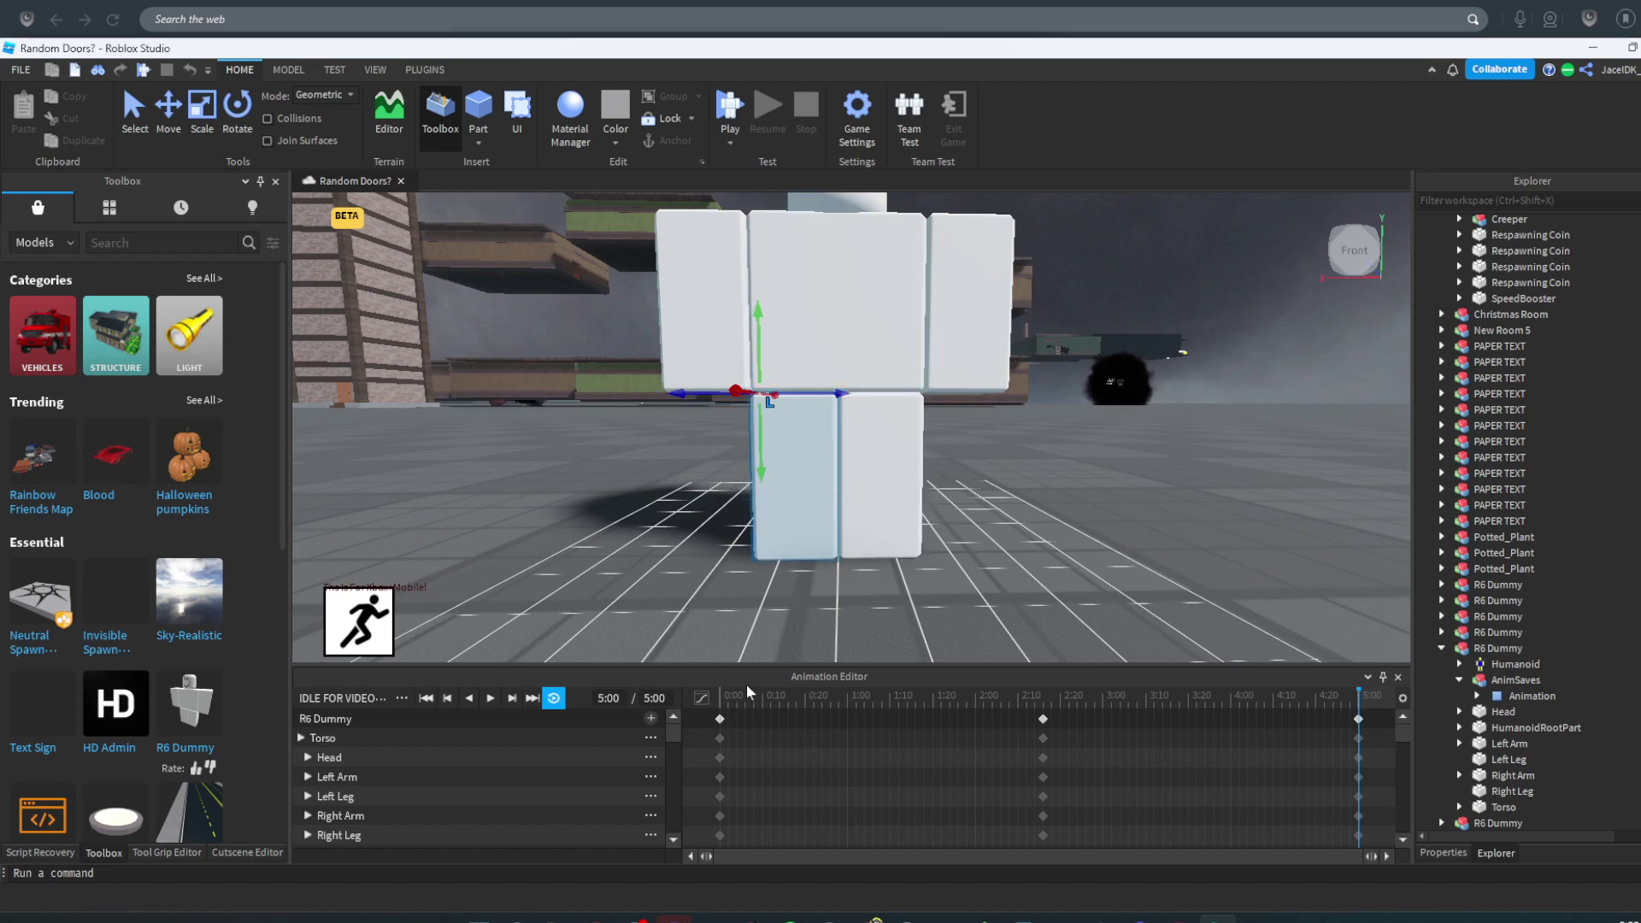
click(727, 704)
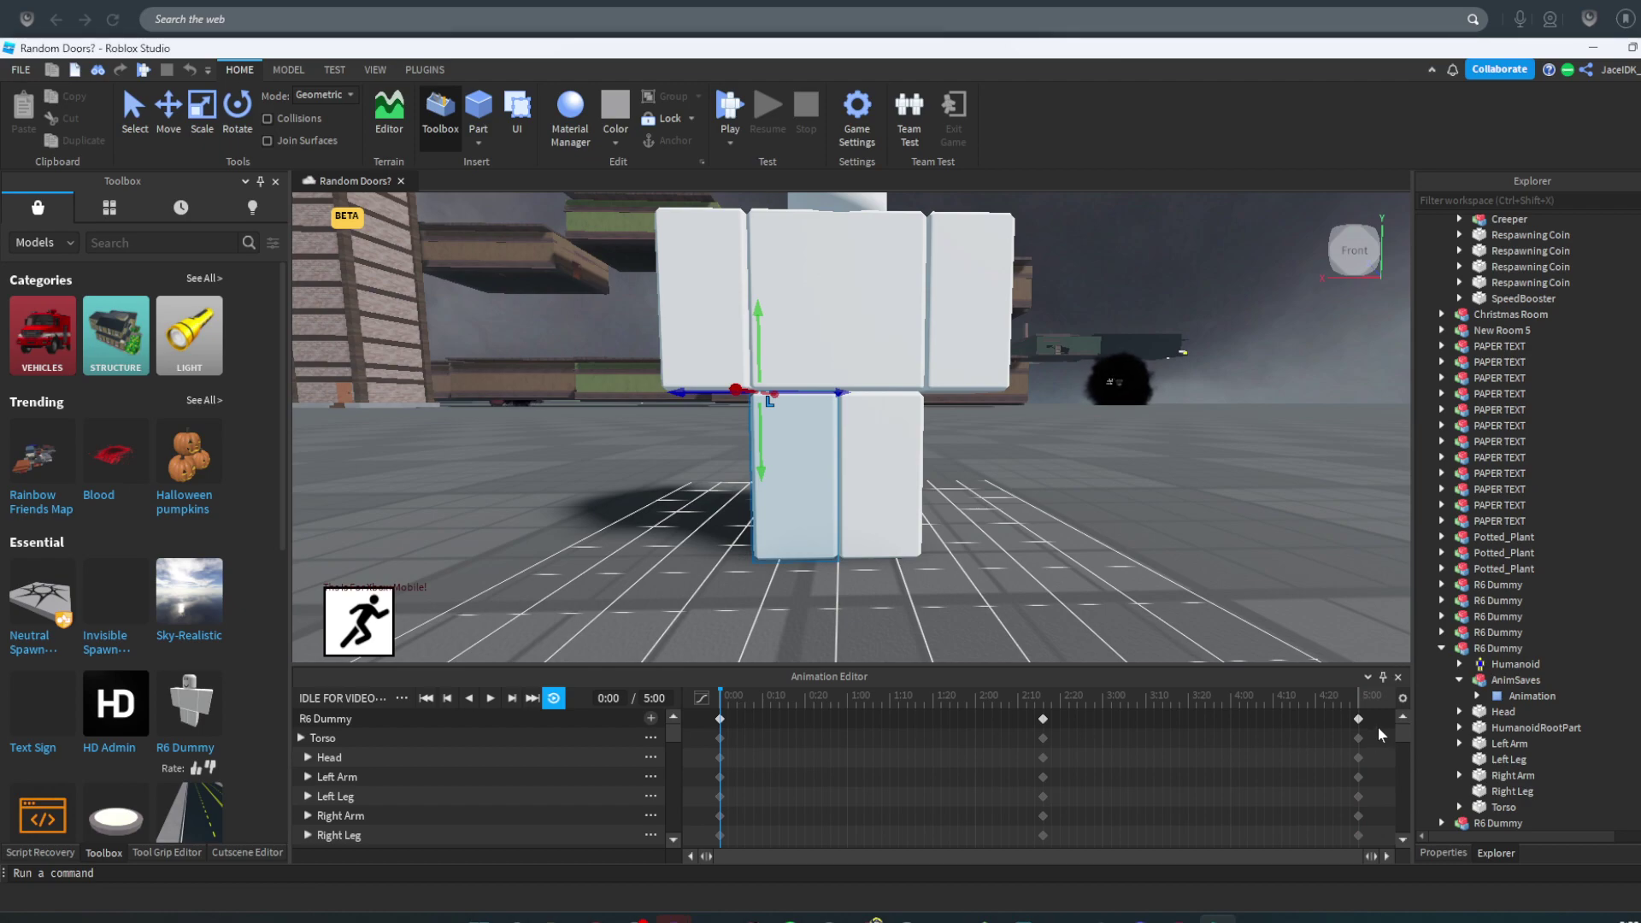
click(1348, 704)
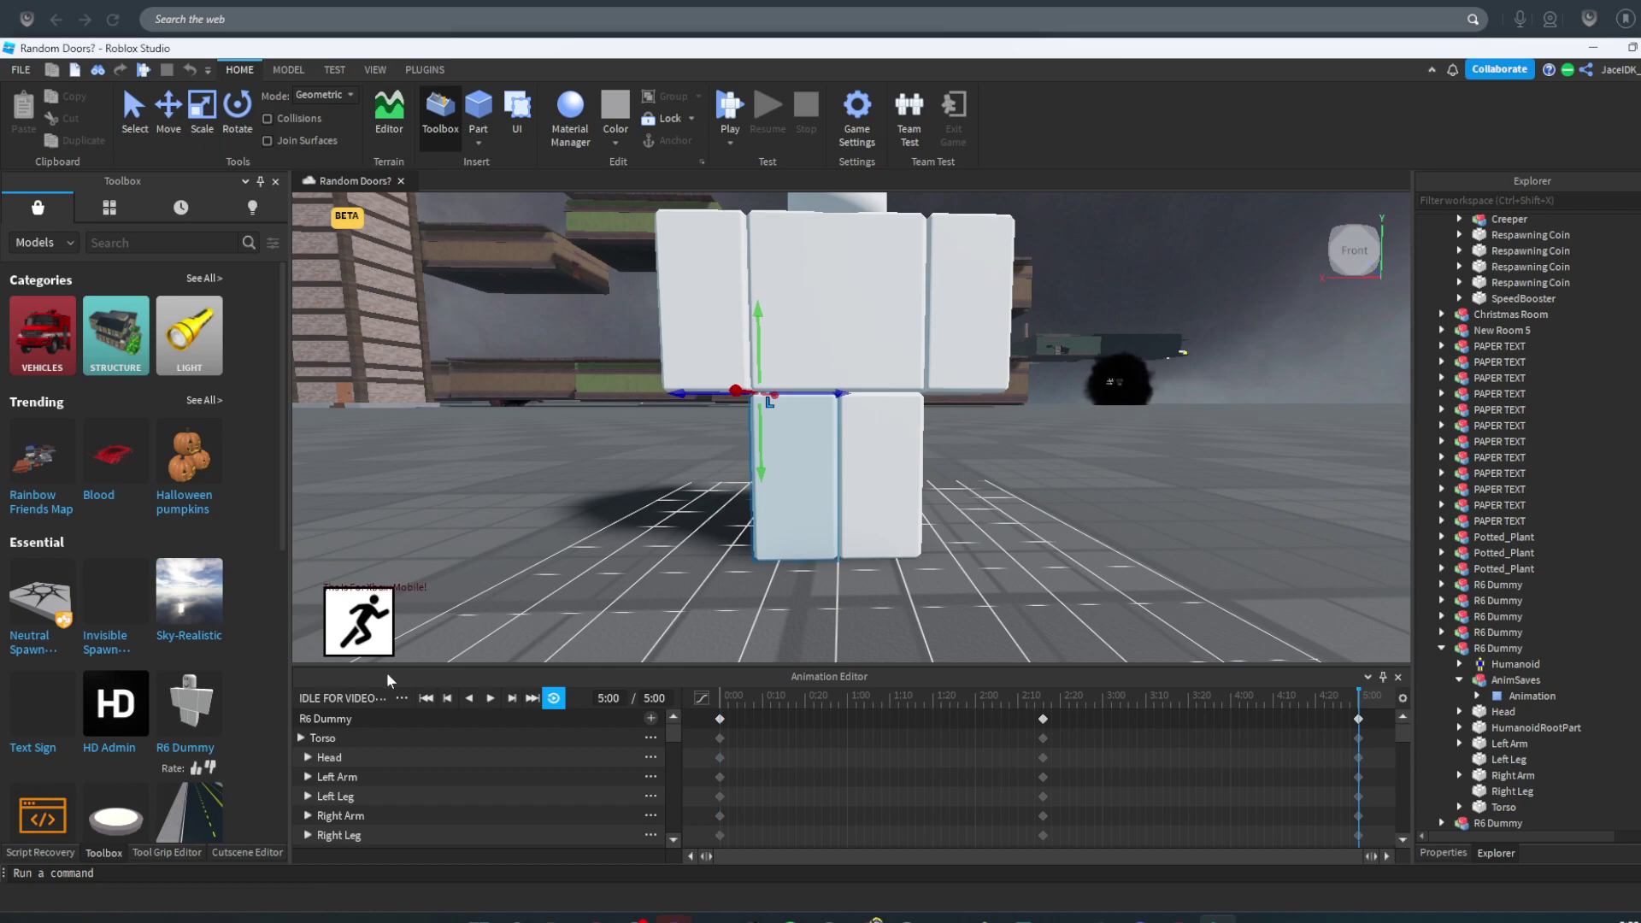
click(491, 701)
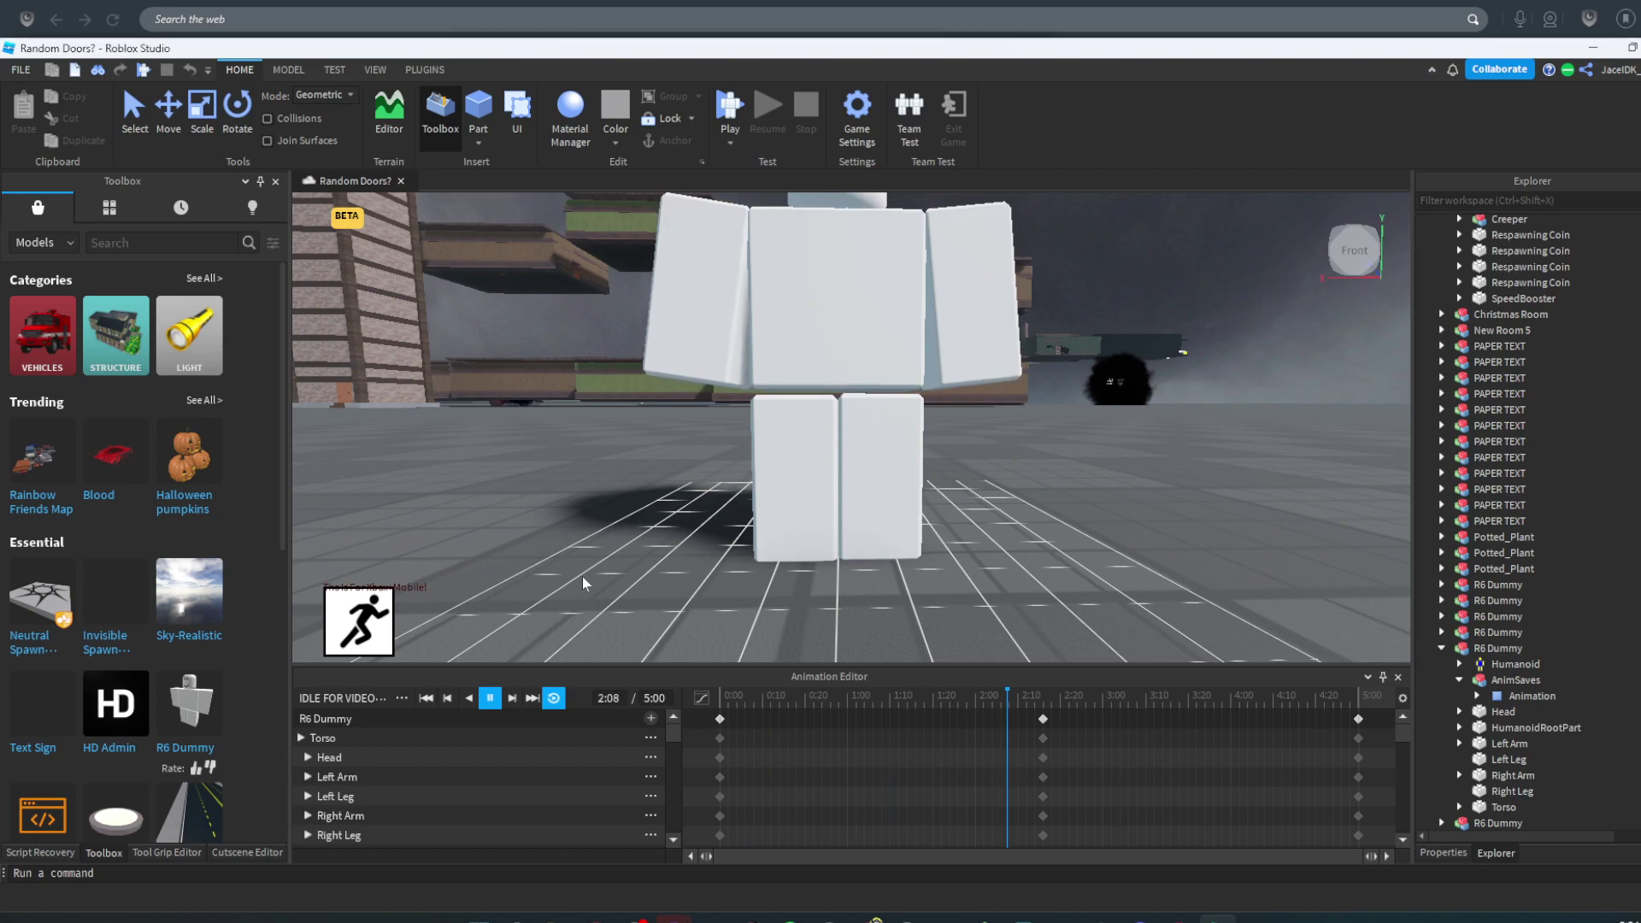
scroll(761, 394, up, 3)
scroll(762, 394, up, 5)
right_drag(760, 399, 1083, 542)
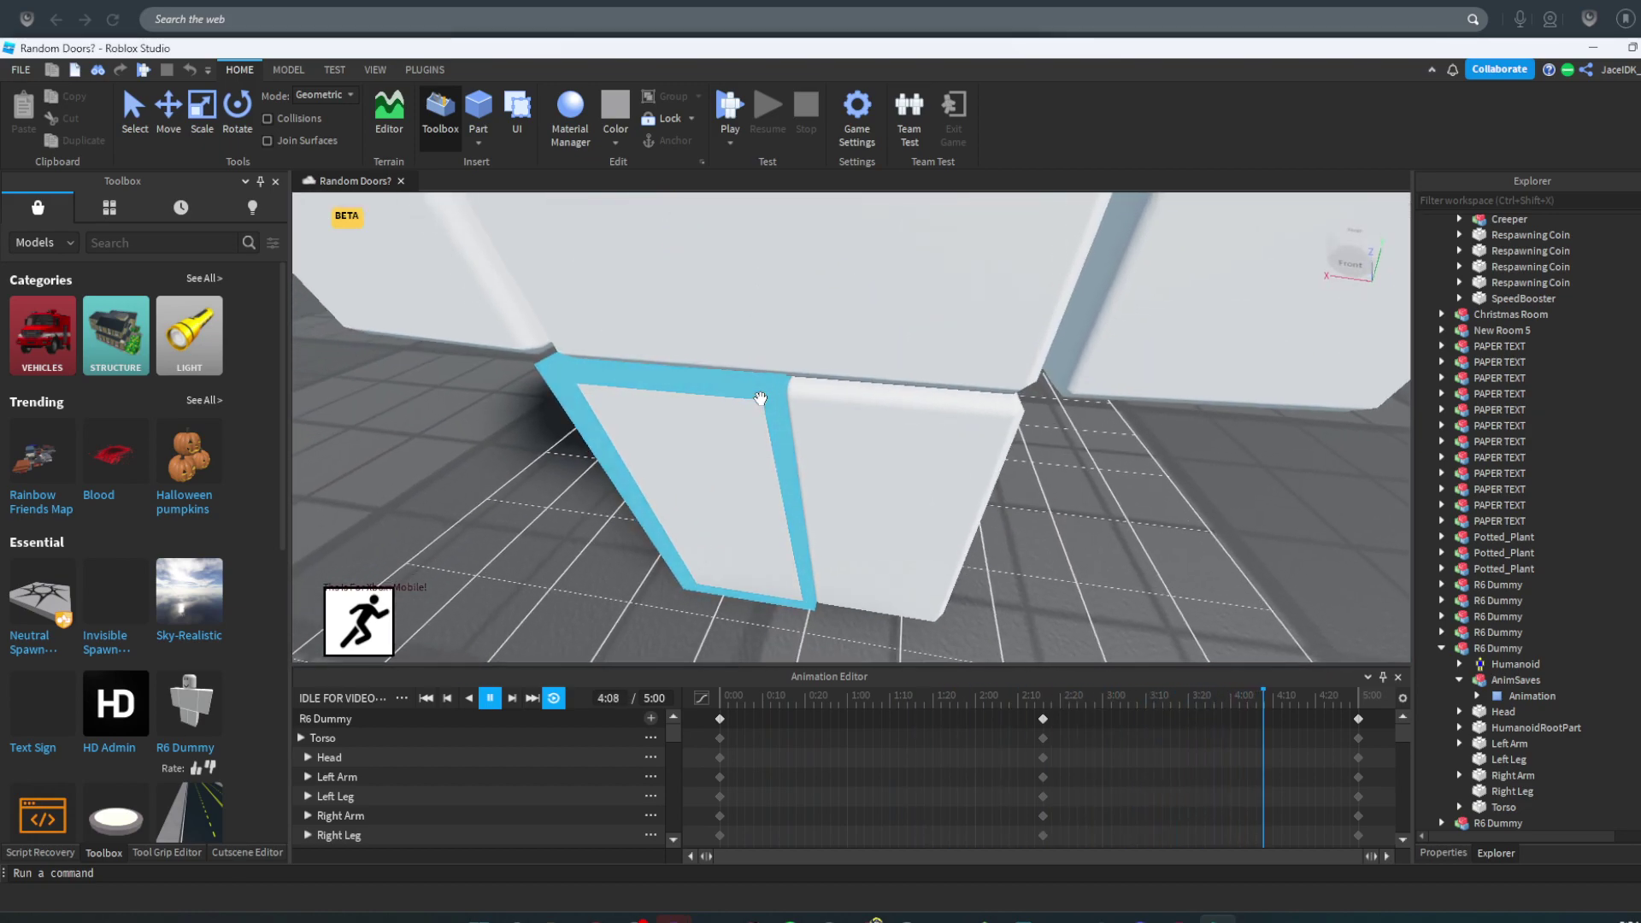
scroll(1085, 542, down, 5)
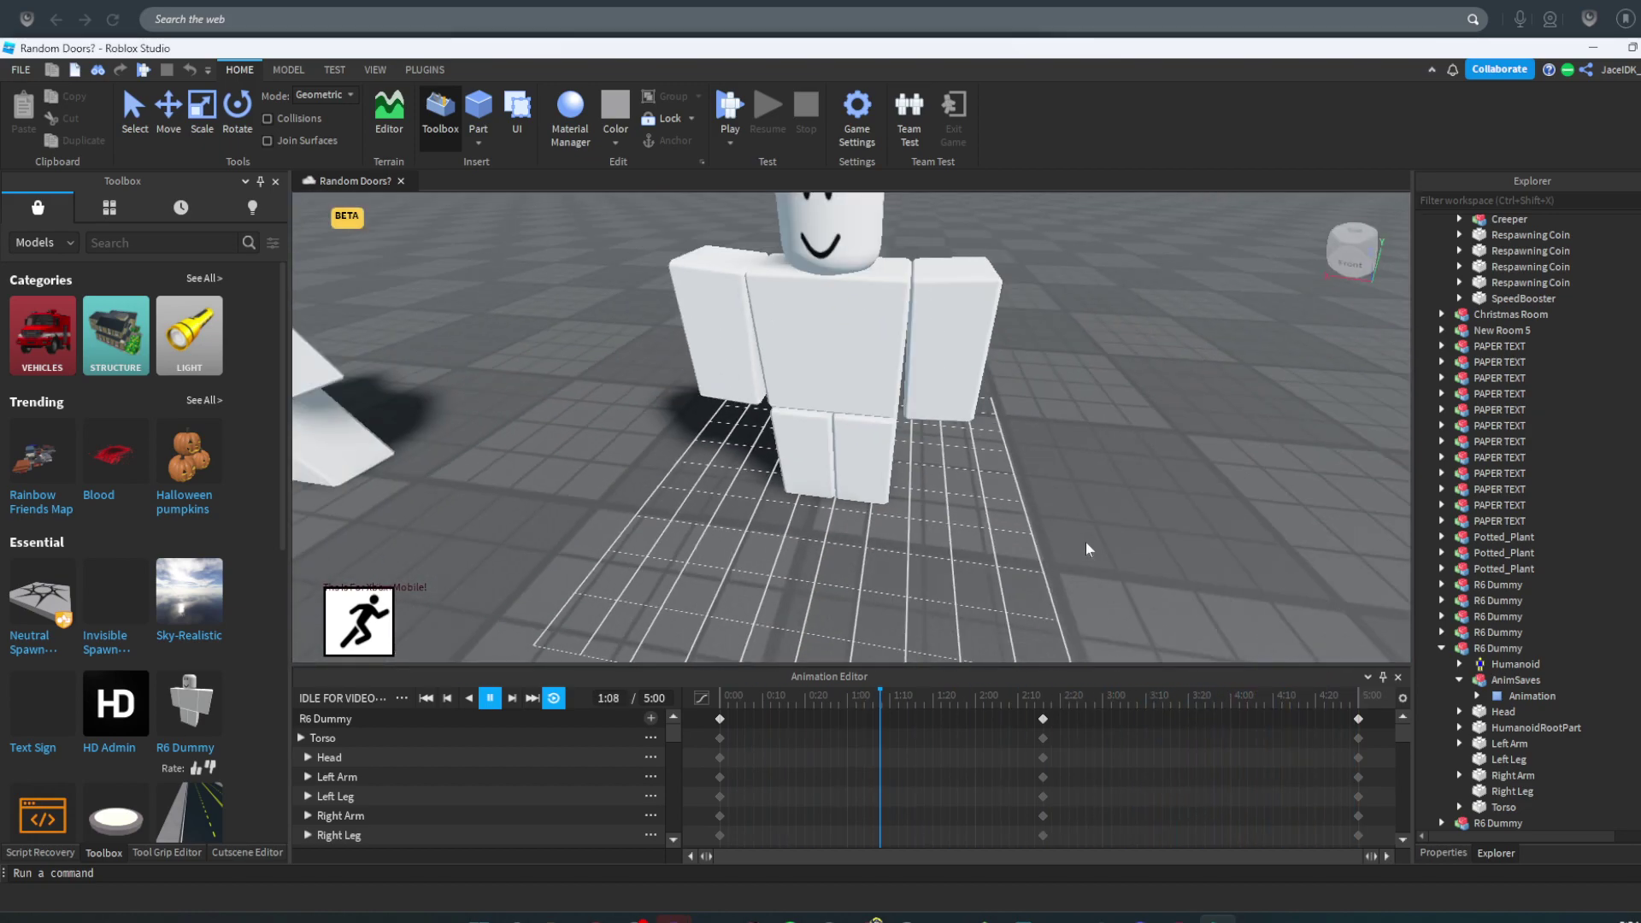
scroll(1085, 543, up, 4)
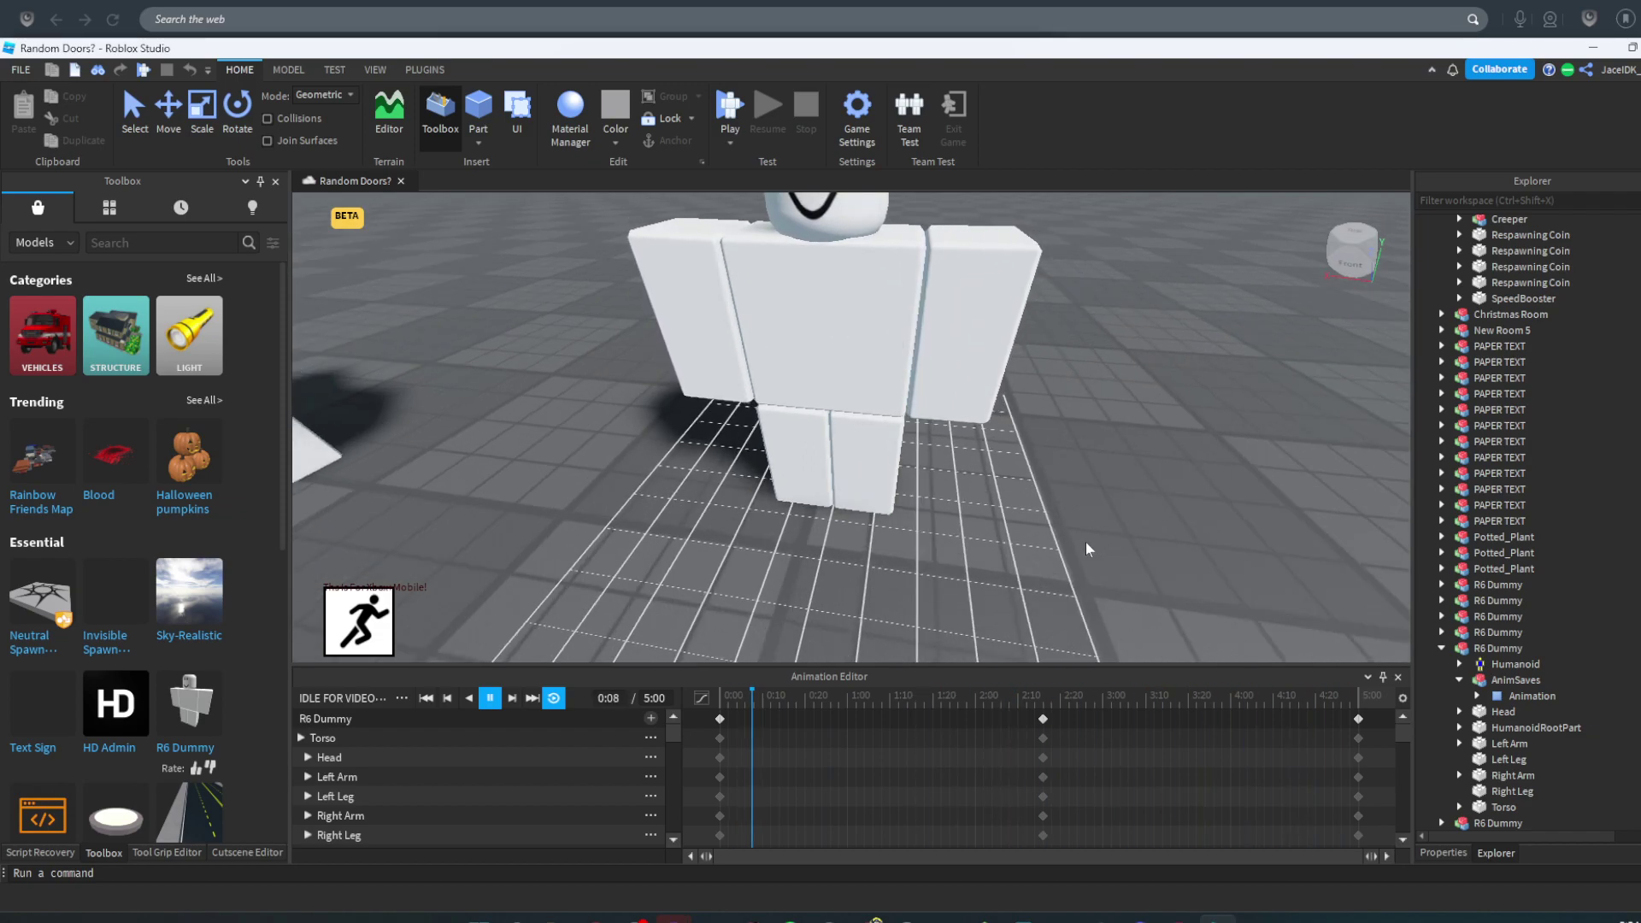
- Pause playback and compare the 0:00 and 5:00 keyframes
click(490, 697)
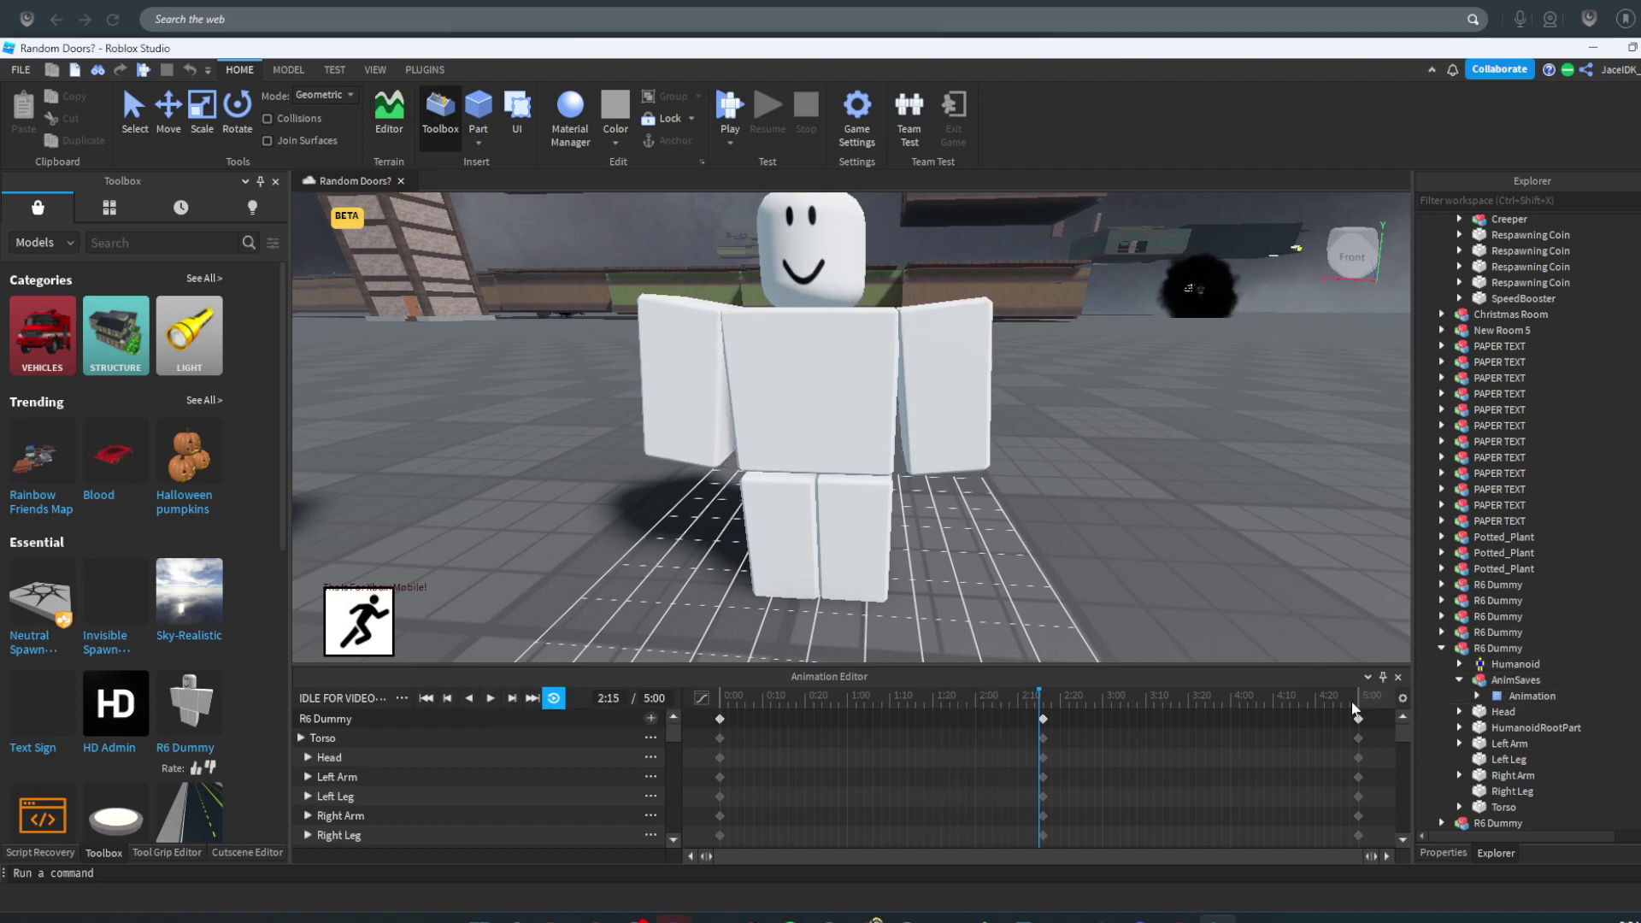
click(1355, 703)
click(721, 701)
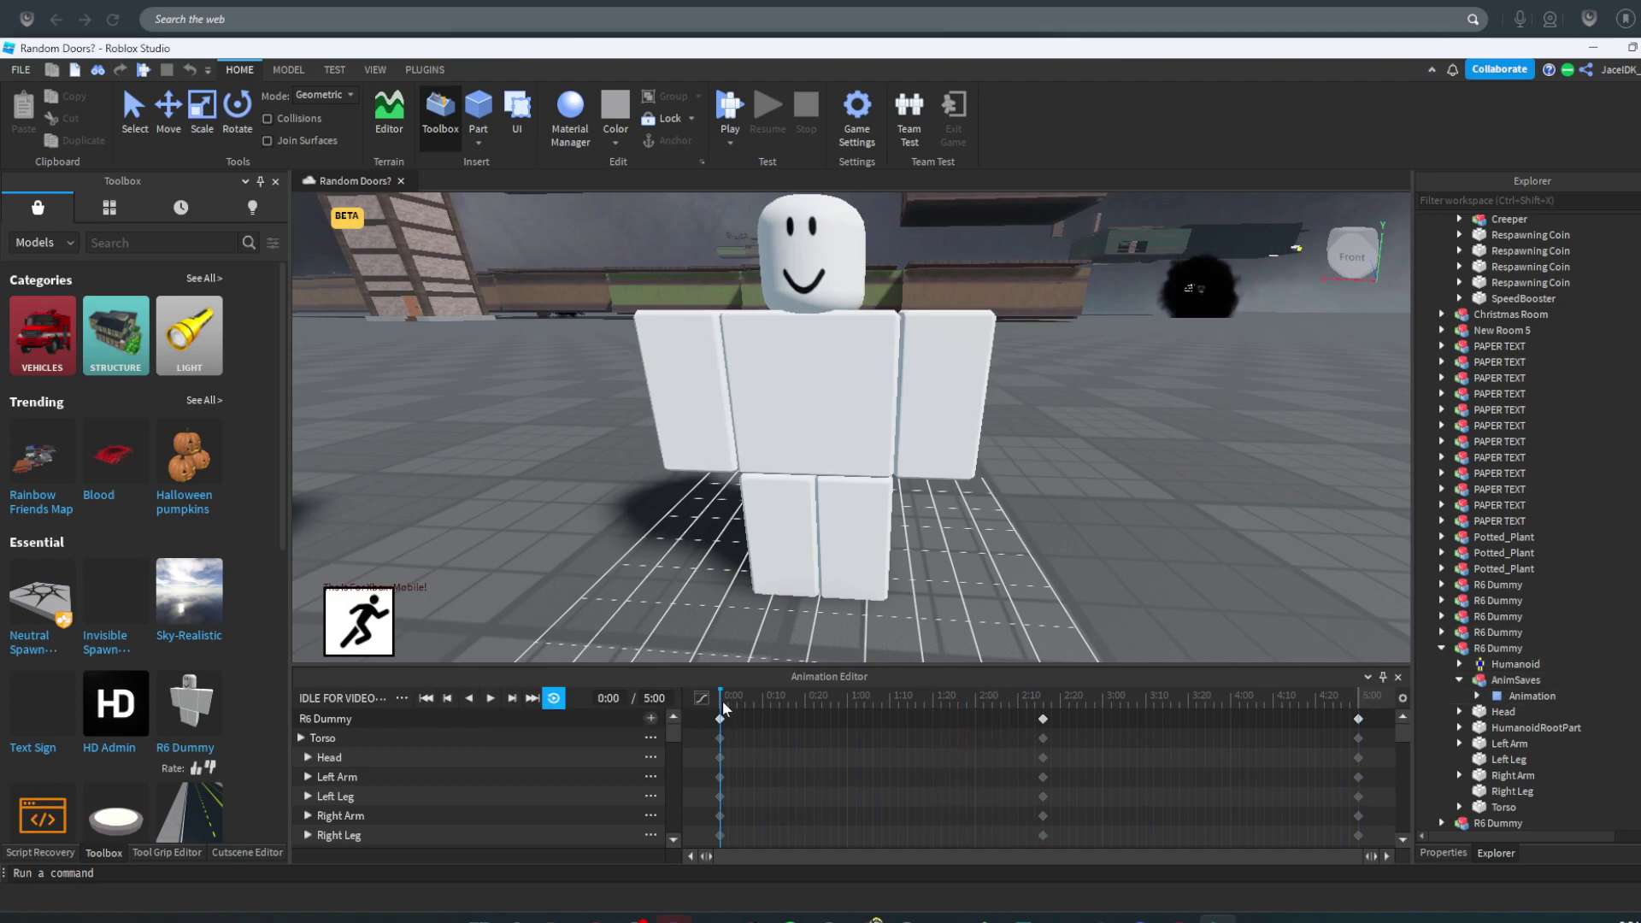
scroll(910, 528, down, 3)
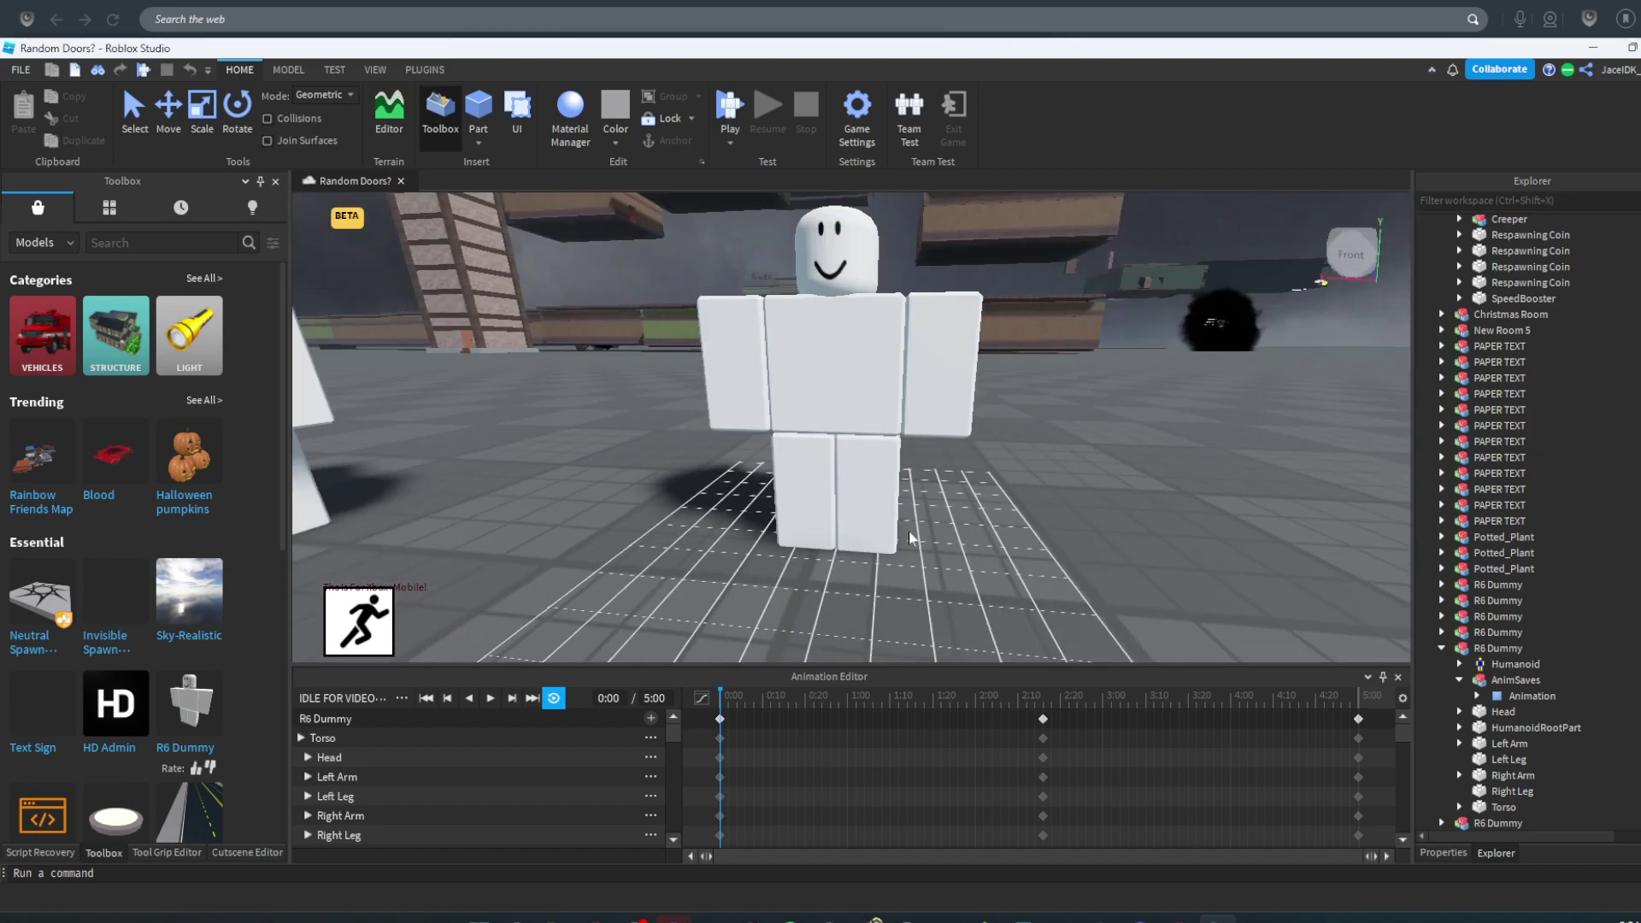
click(1356, 700)
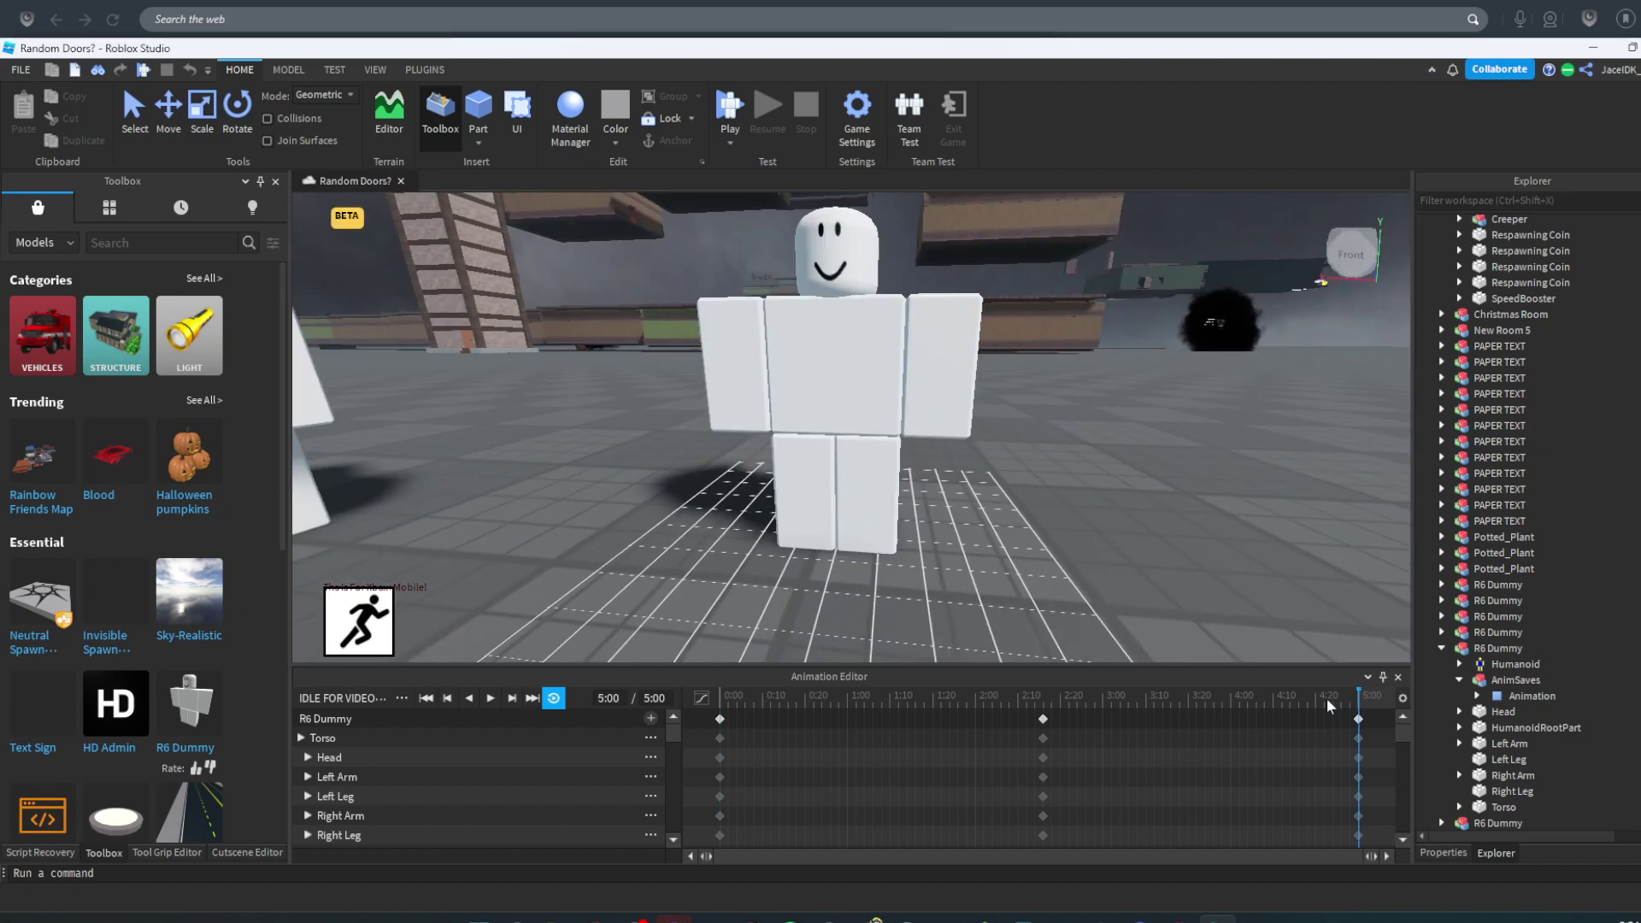
click(733, 693)
- Lower the torso slightly in the 0:00 pose, then check the 5:00 pose
click(796, 431)
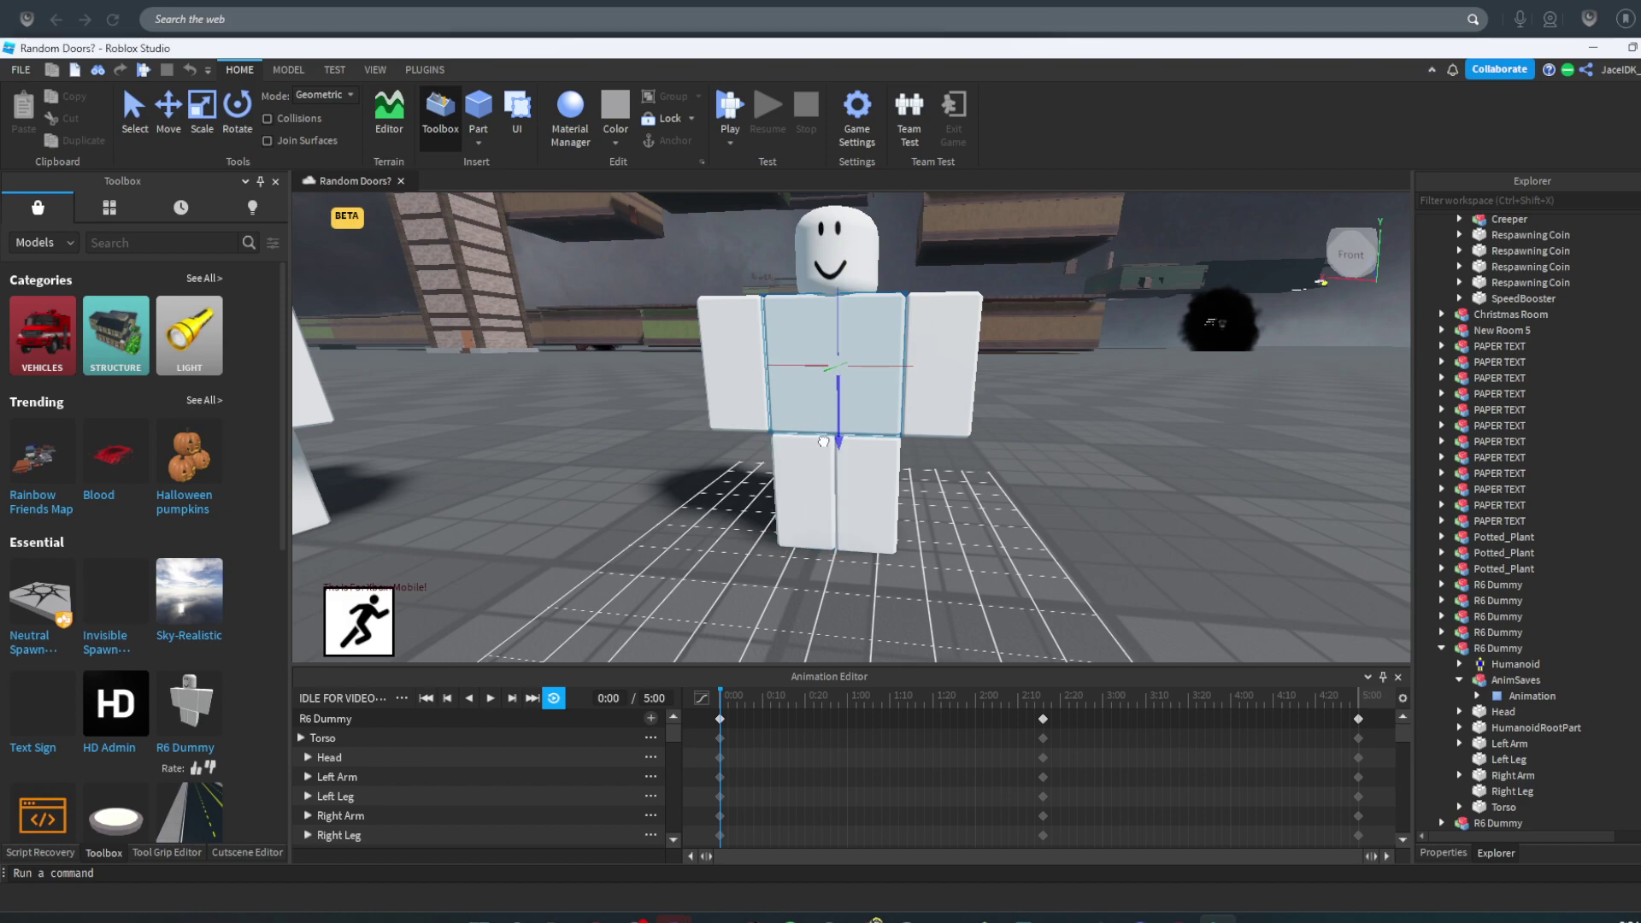
drag(822, 442, 822, 444)
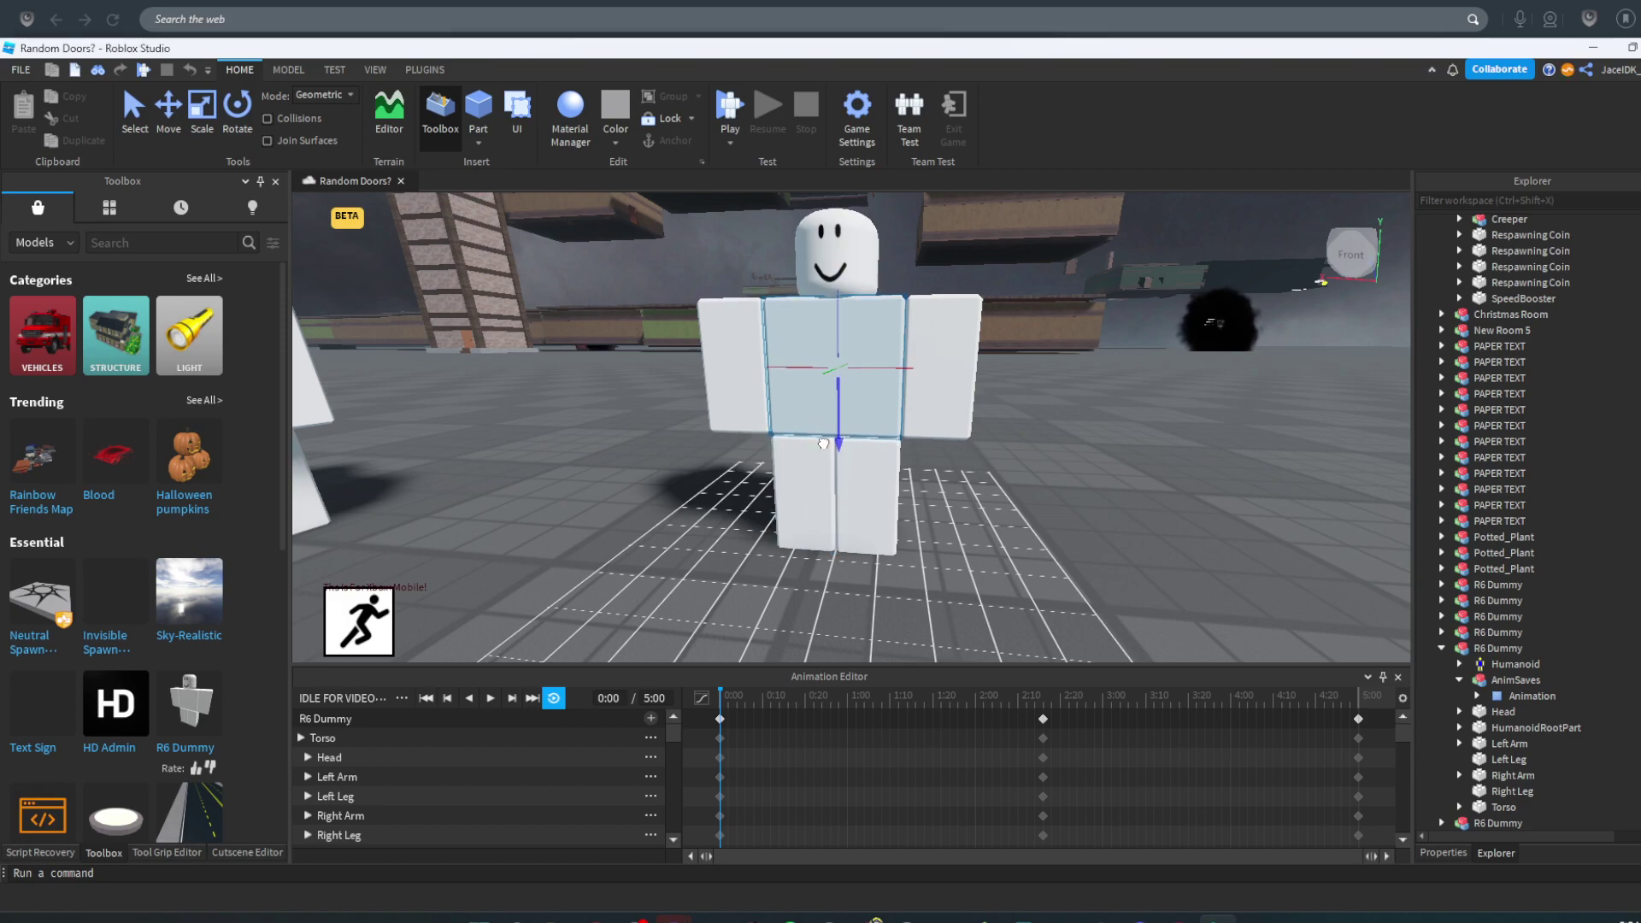
click(1356, 704)
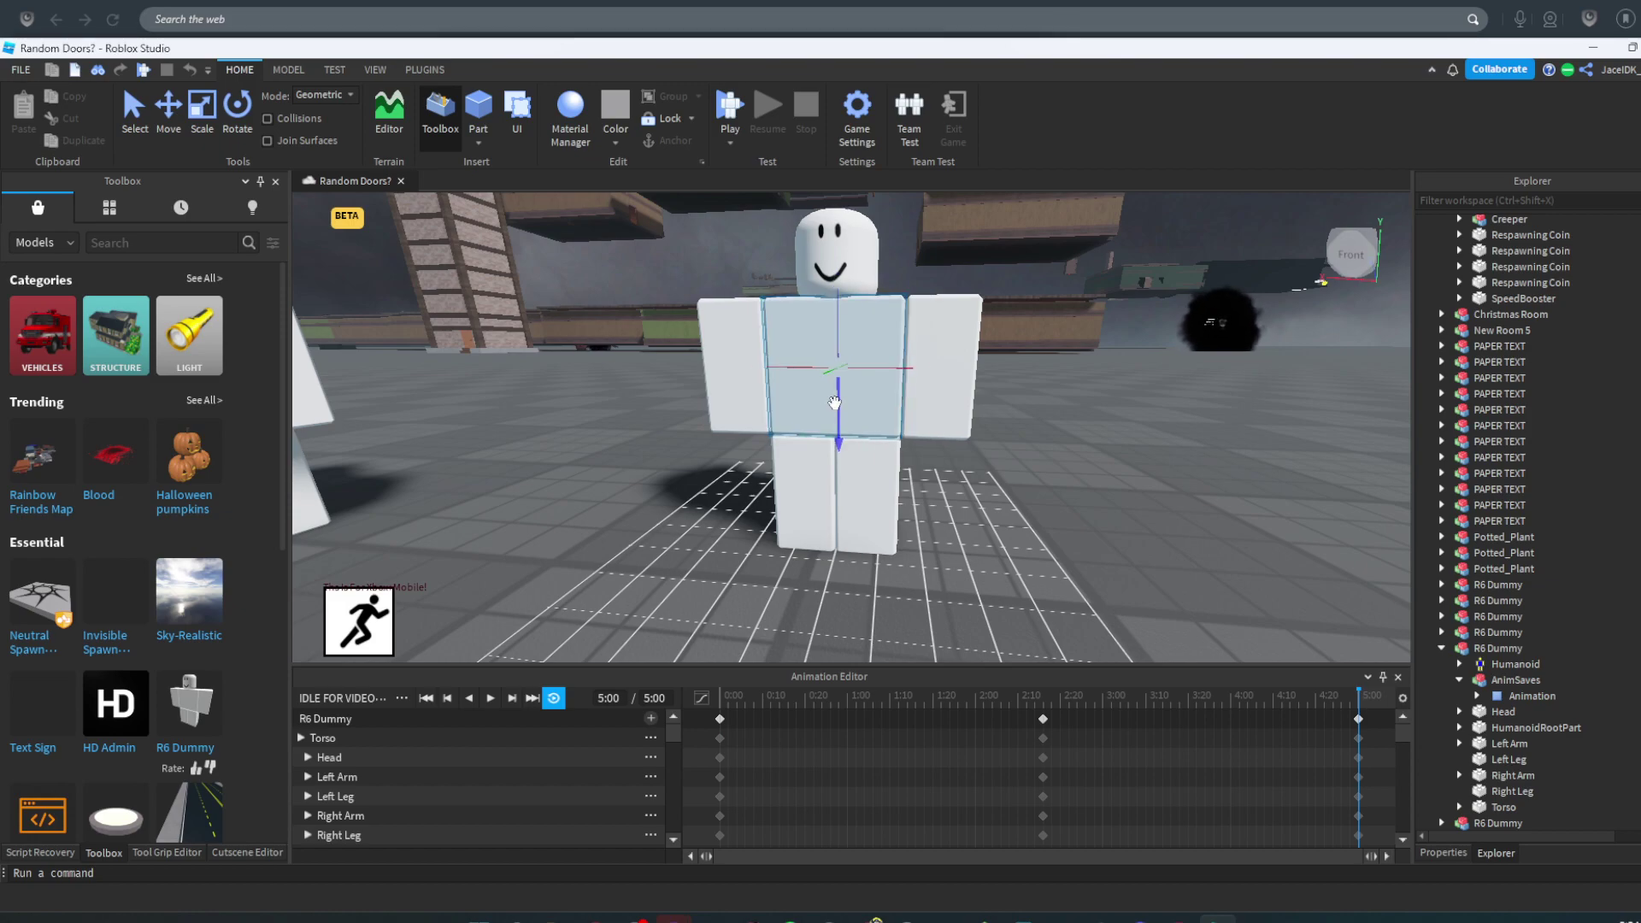
click(1357, 696)
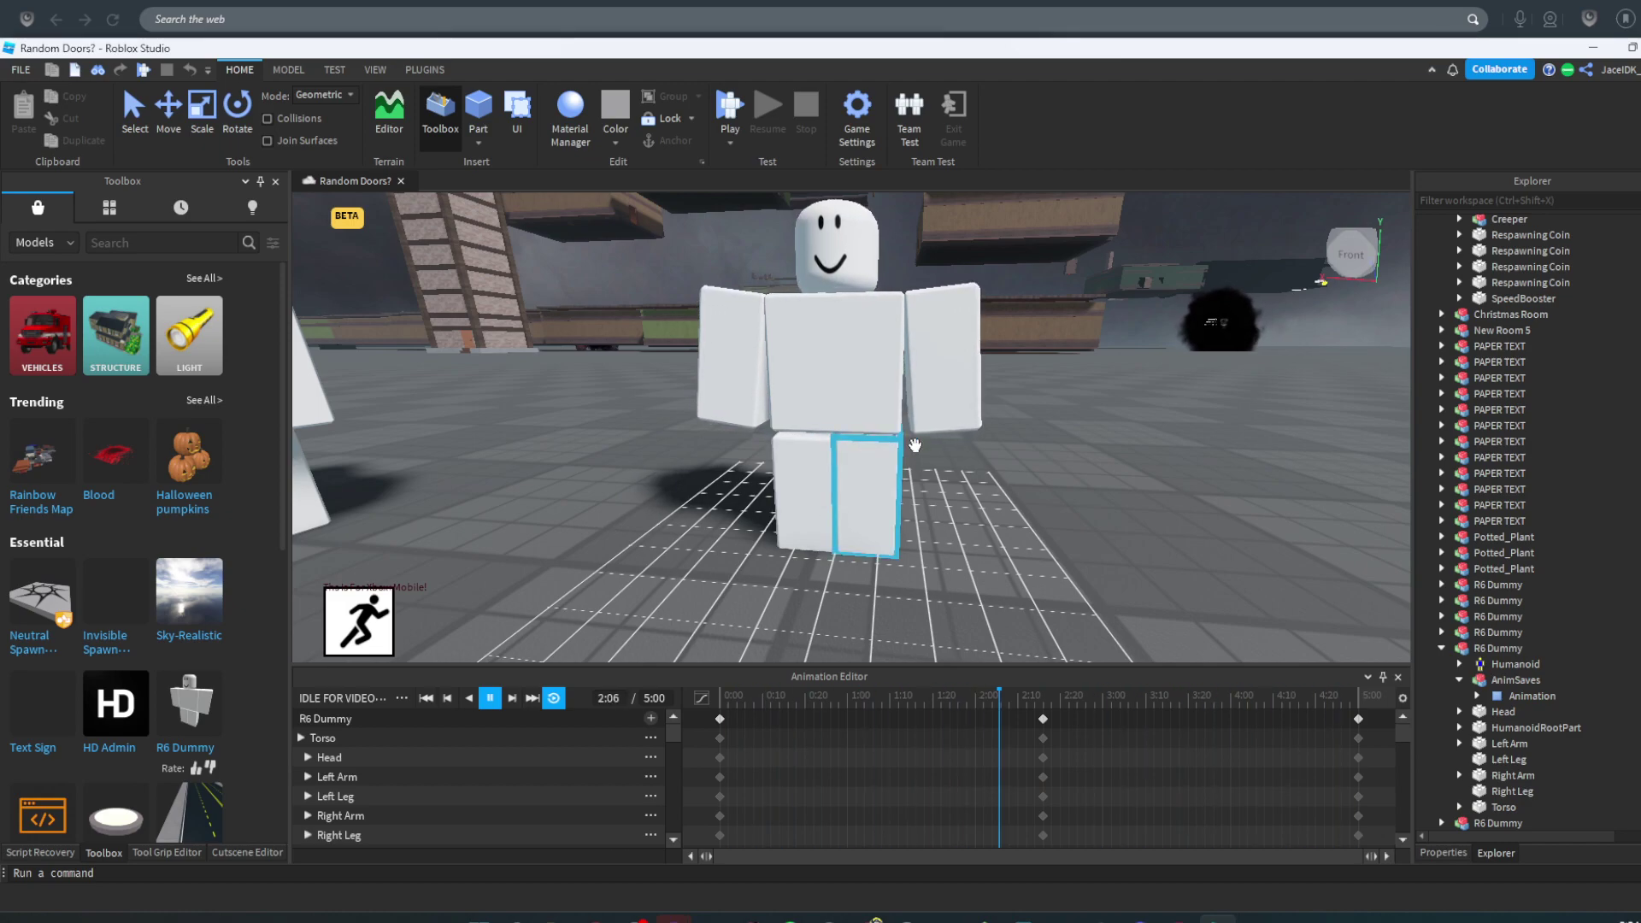
- View the looping Dummy from several angles, then switch to OBS Studio
key(f)
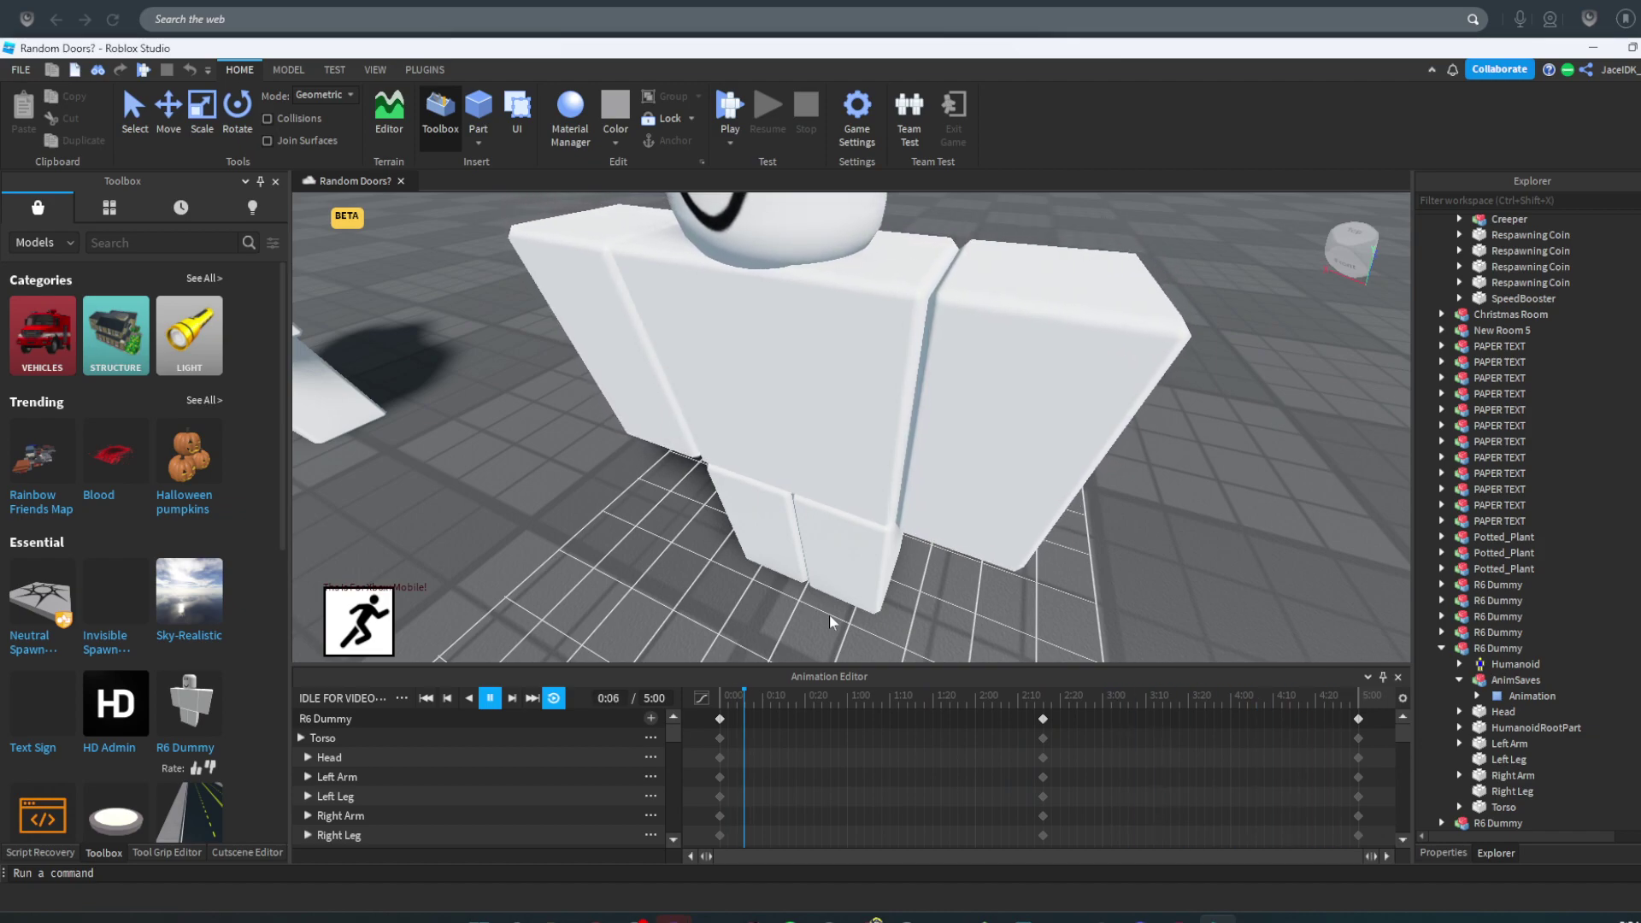
right_drag(830, 614, 829, 614)
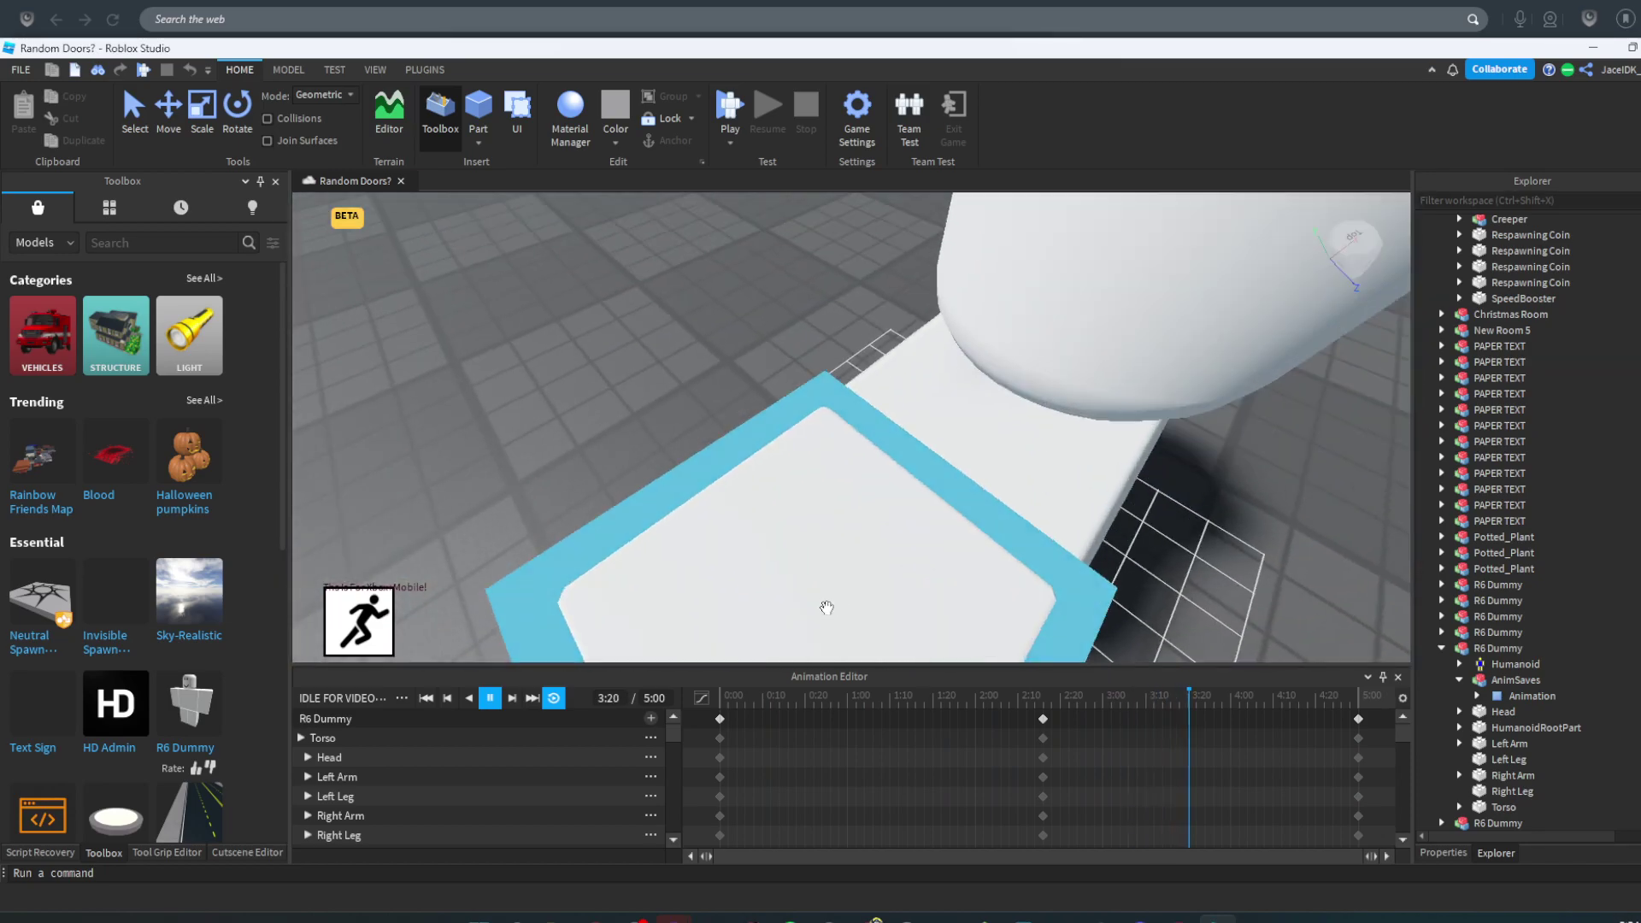
right_drag(830, 613, 829, 616)
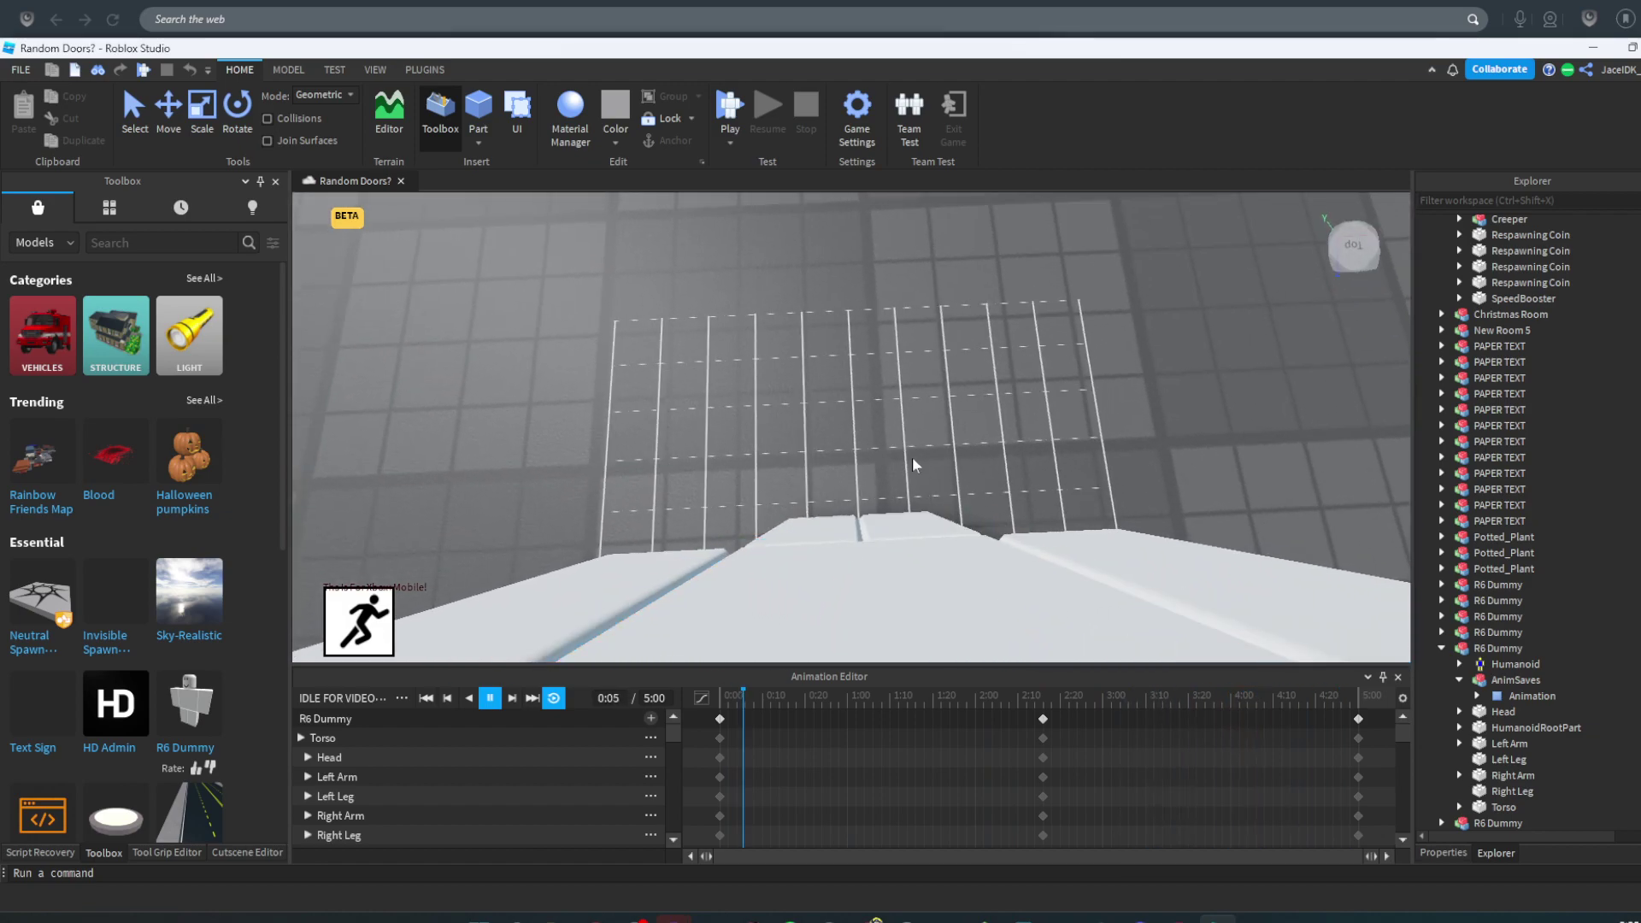
right_drag(901, 459, 898, 461)
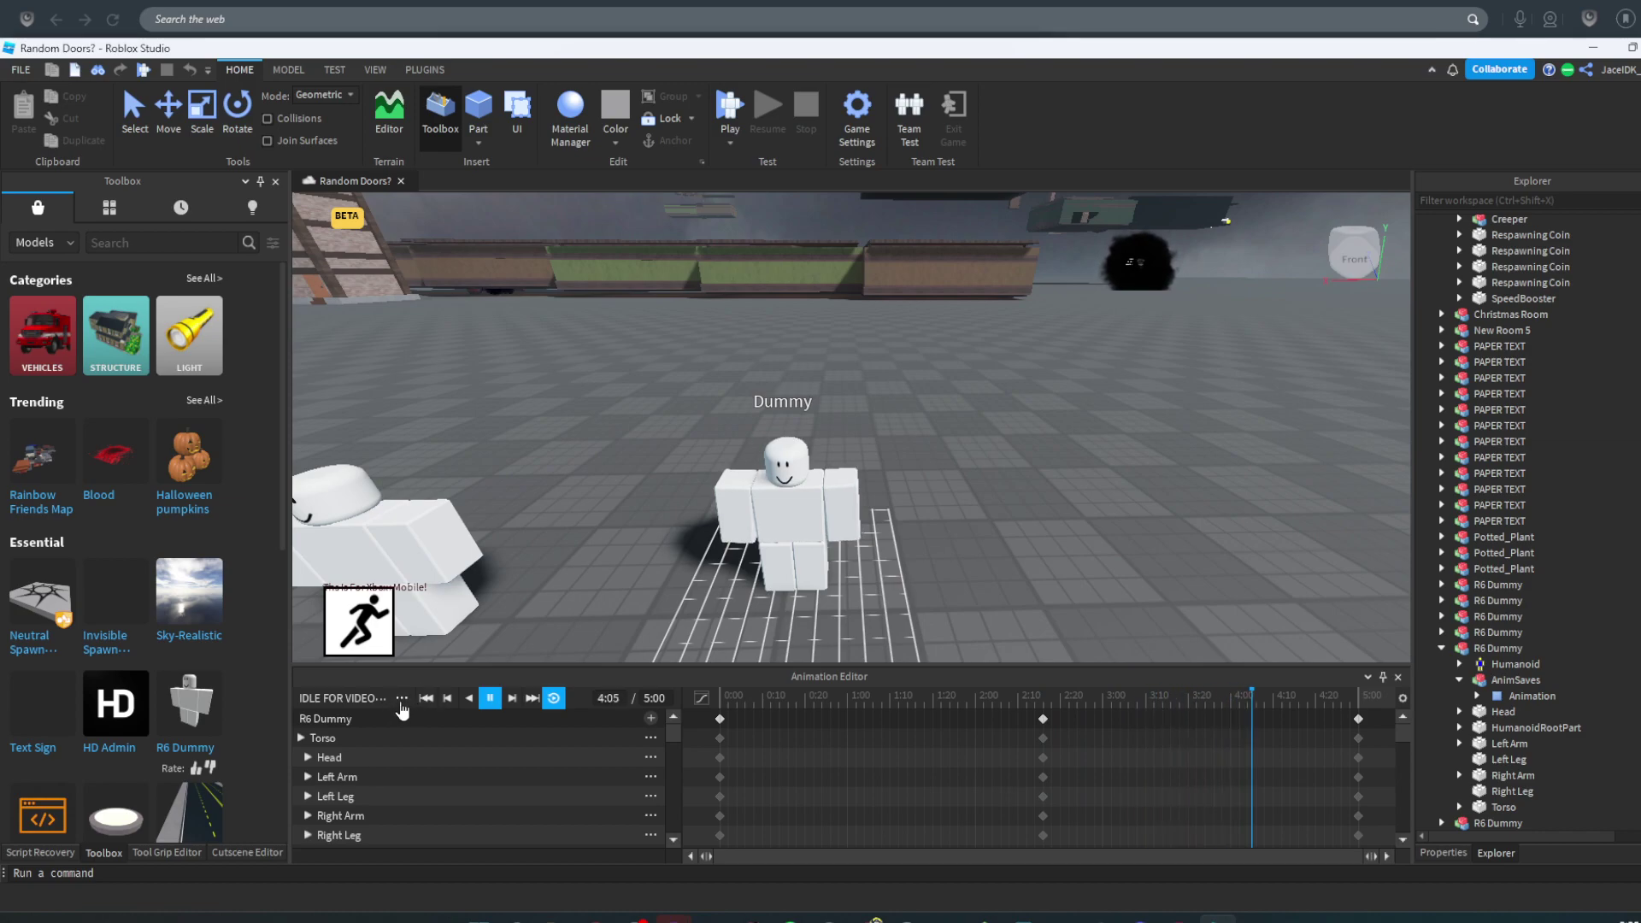
click(167, 241)
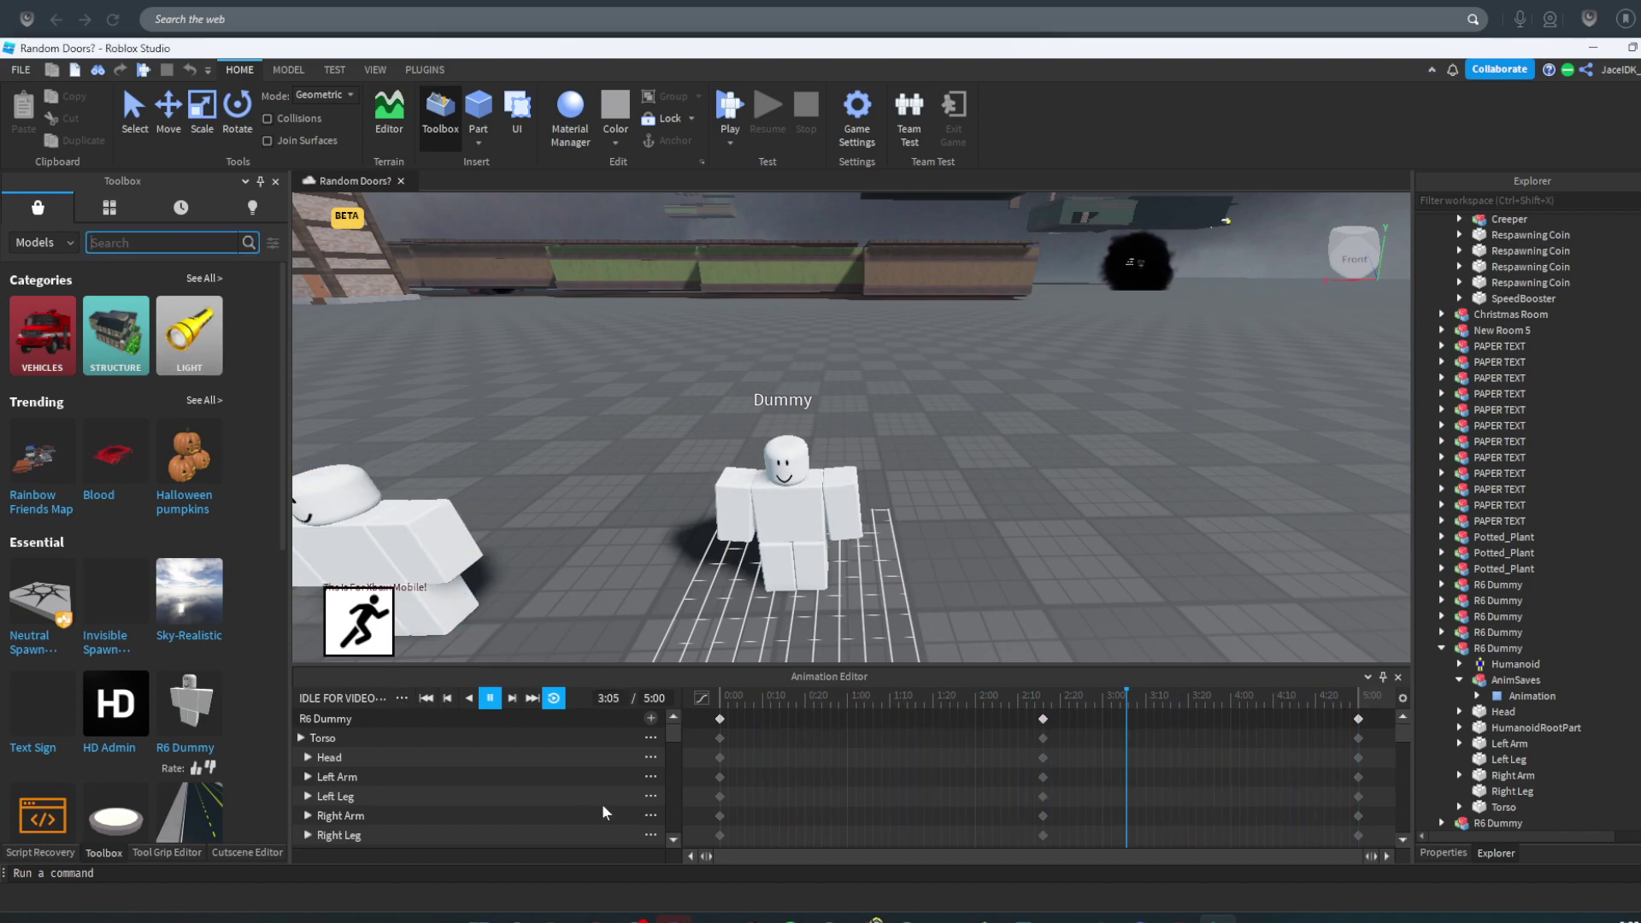
click(762, 919)
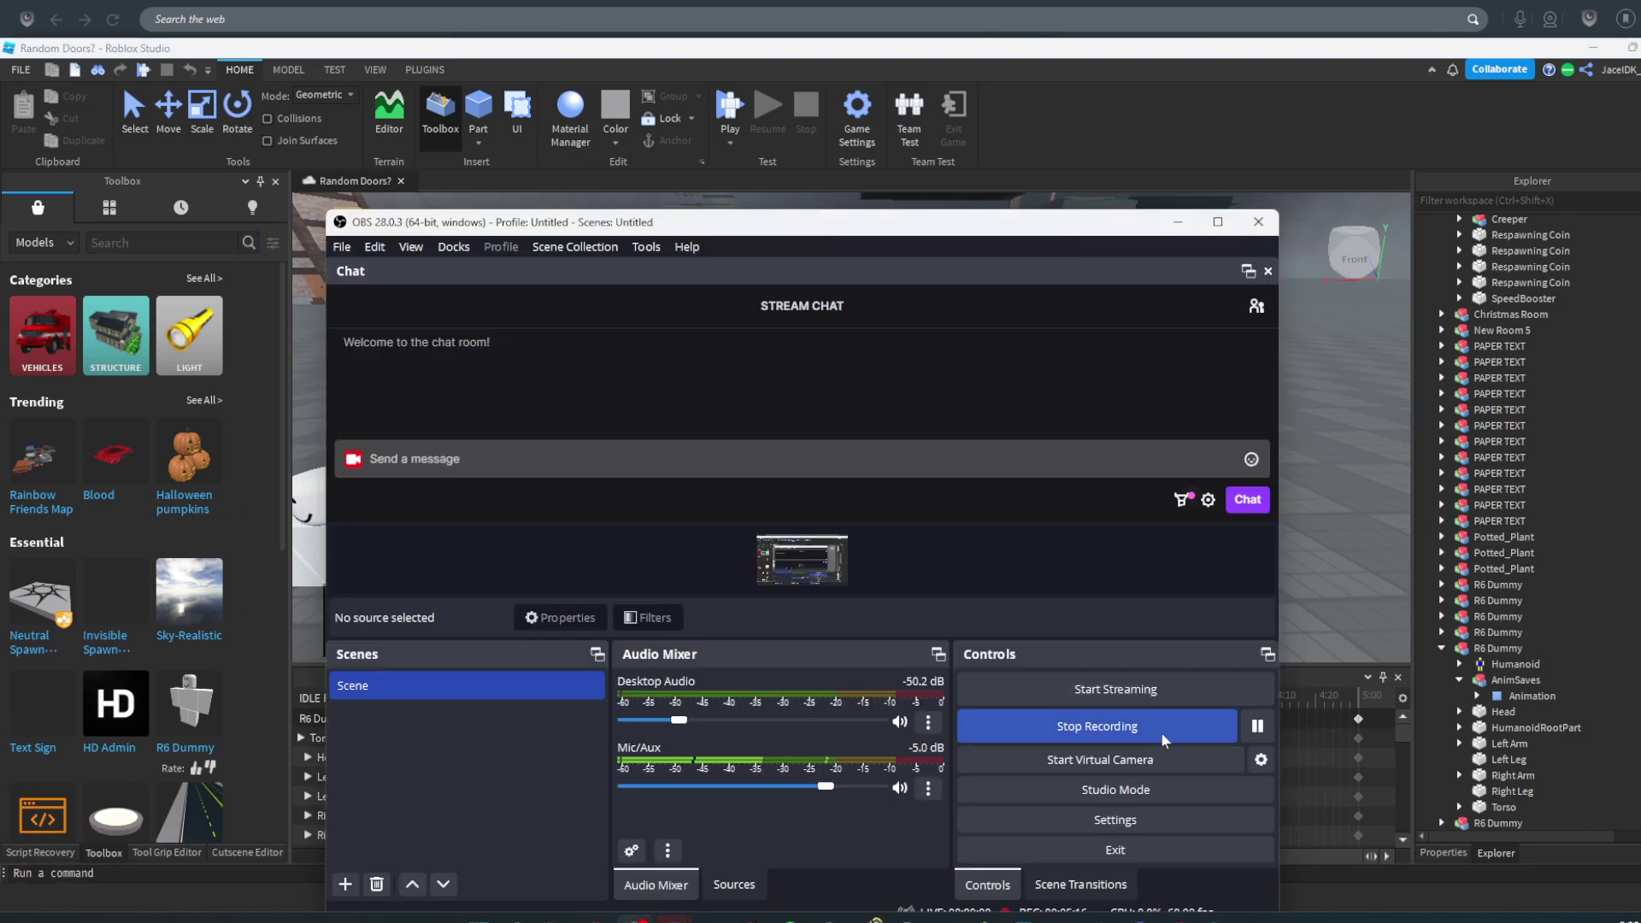